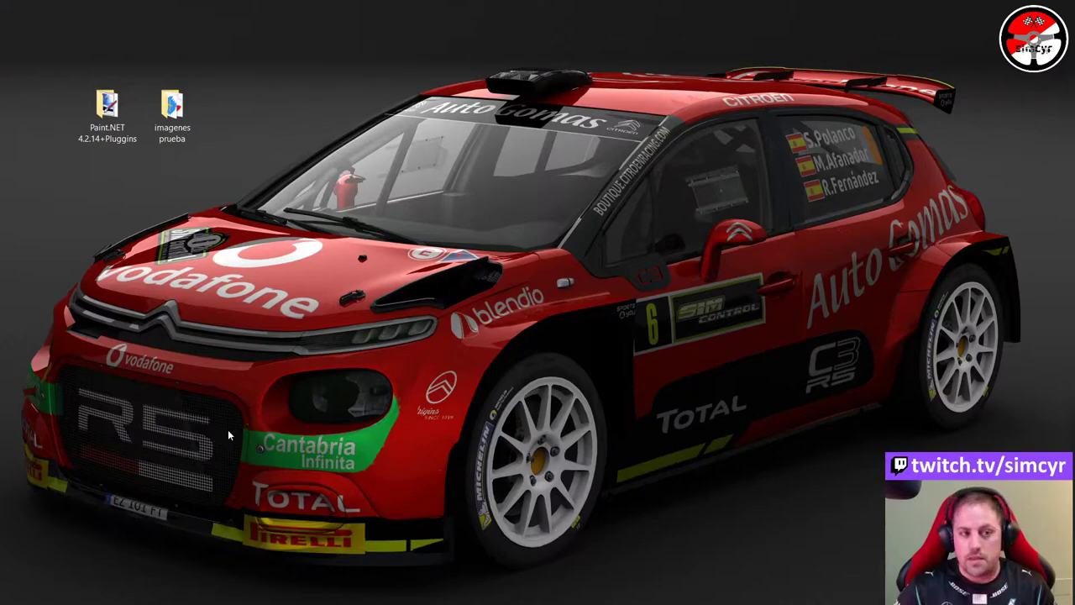
- Open the Paint.NET 4.2.14+Pluggins folder on the desktop and run paint.net.4.2.14.install.exe
left_click(112, 125)
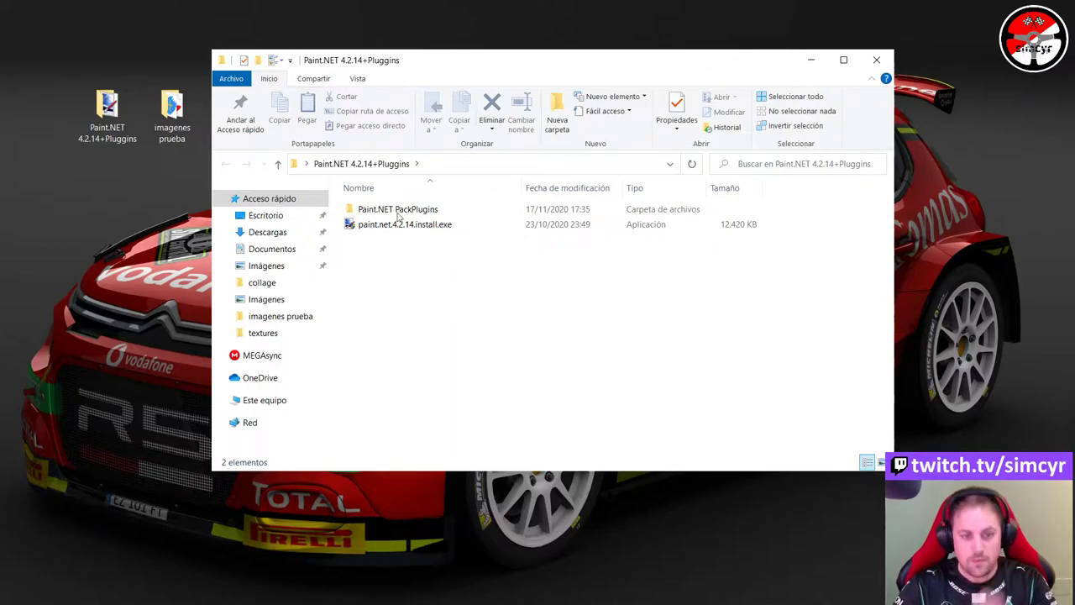
left_click(420, 229)
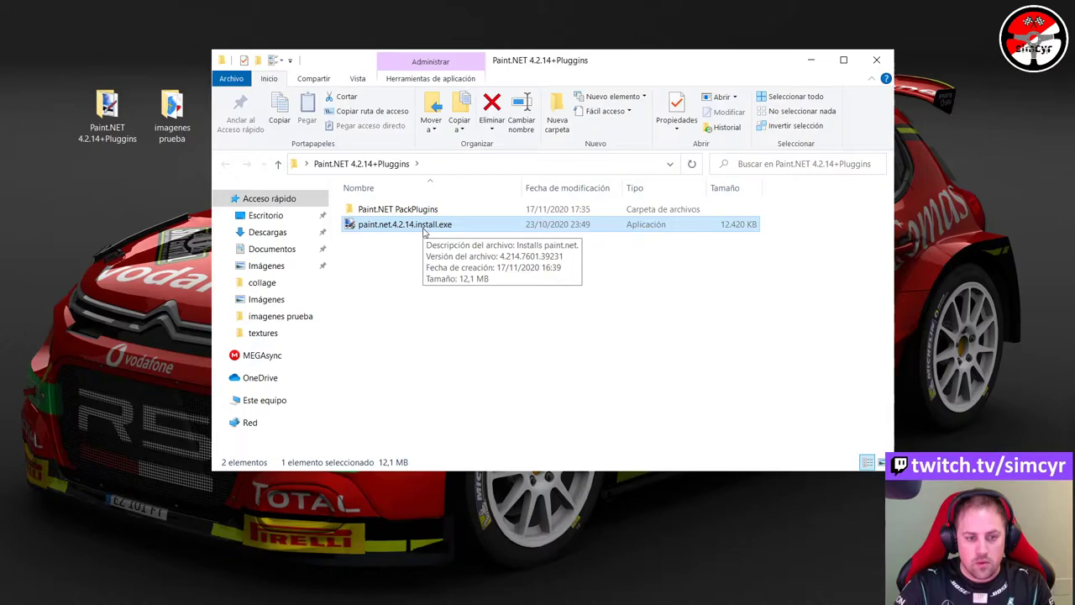
double_click(424, 231)
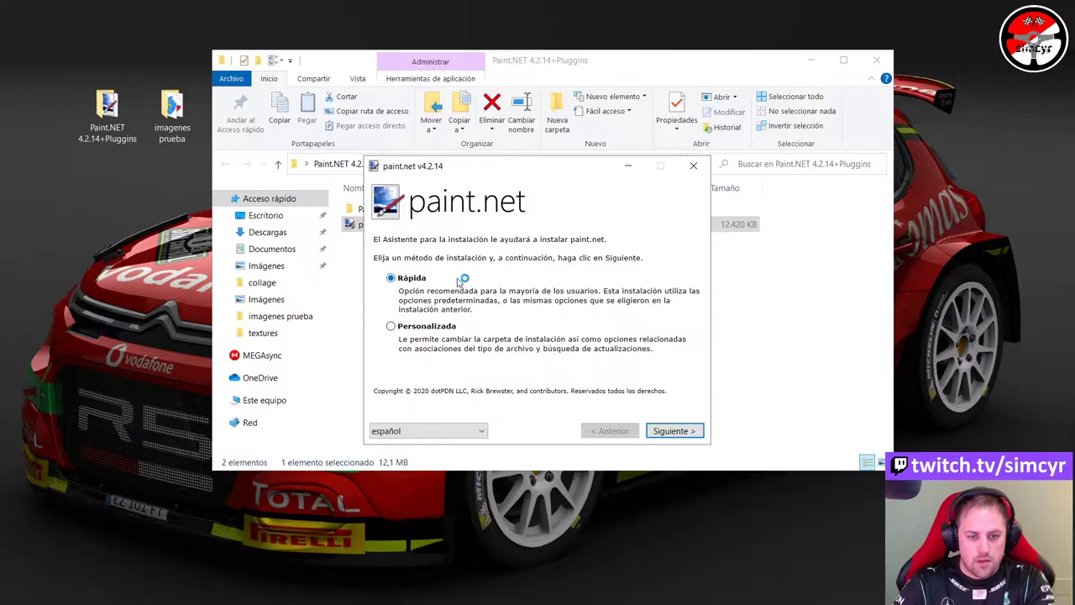
- Choose the Personalizada installation method and accept the paint.net licence agreement
left_click(430, 331)
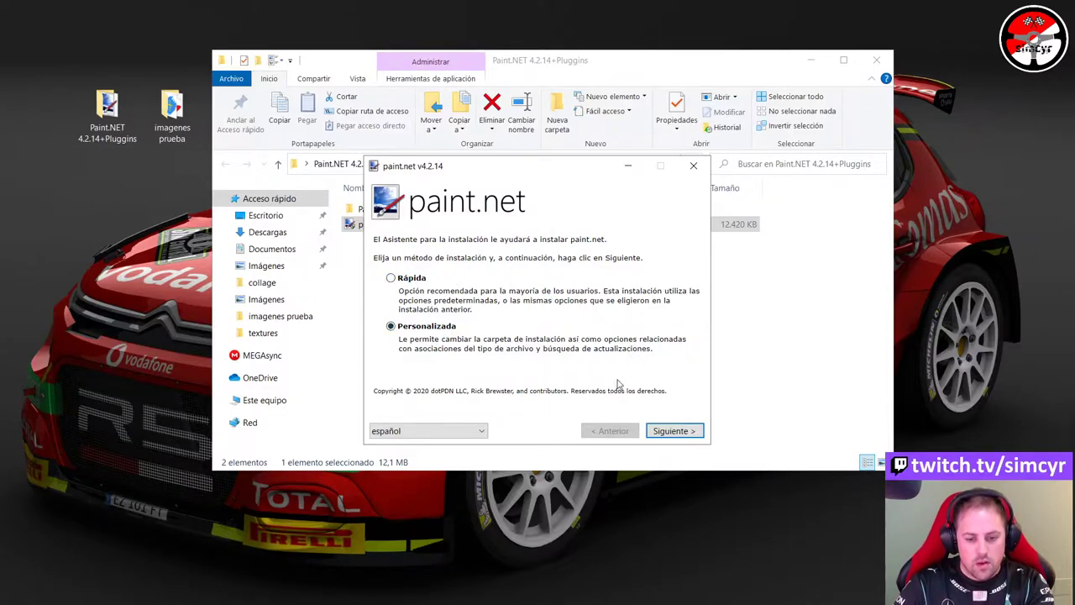
left_click(676, 430)
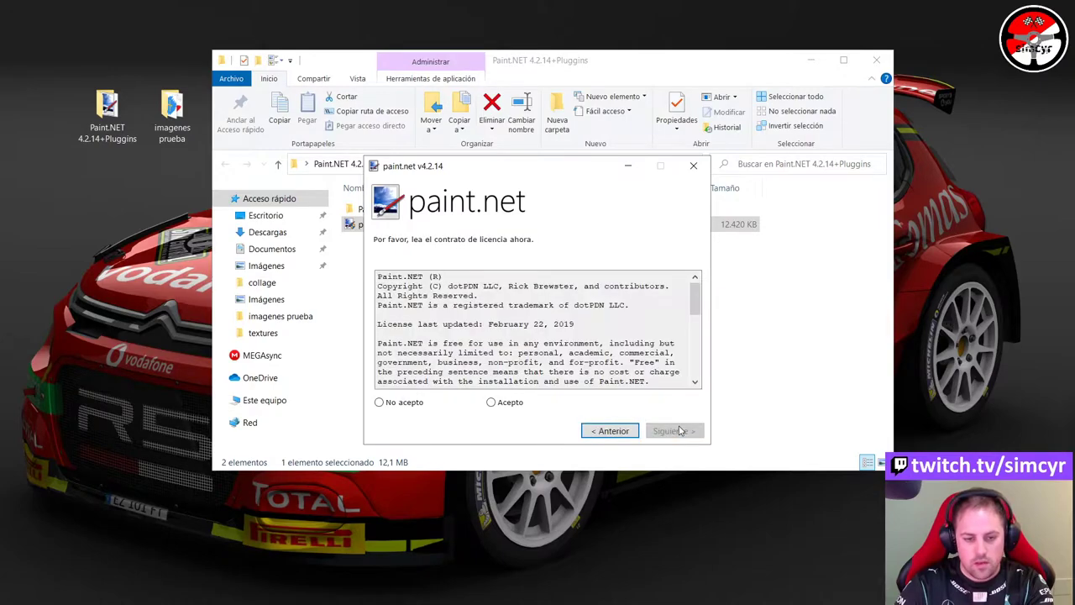
left_click(492, 402)
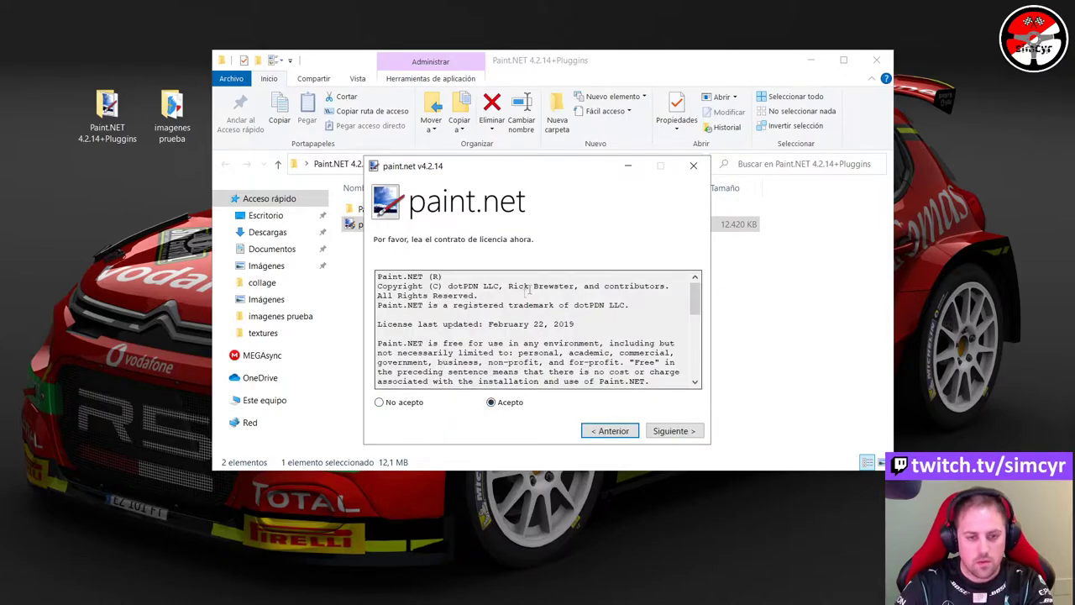
left_click(672, 430)
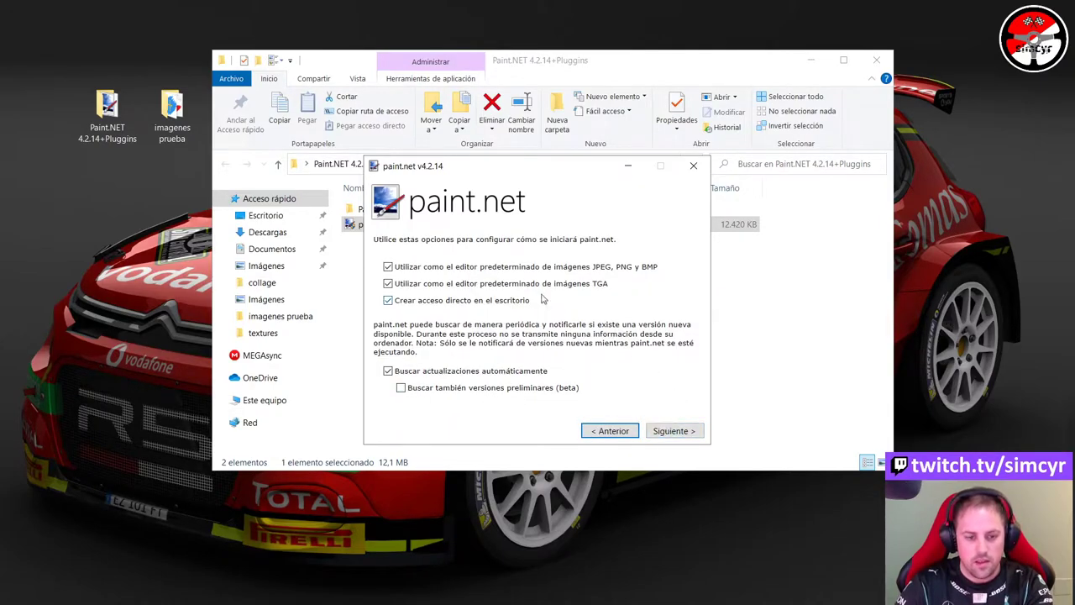
- Keep the desktop shortcut option enabled among the startup options and continue to the installation folder page
left_click(402, 306)
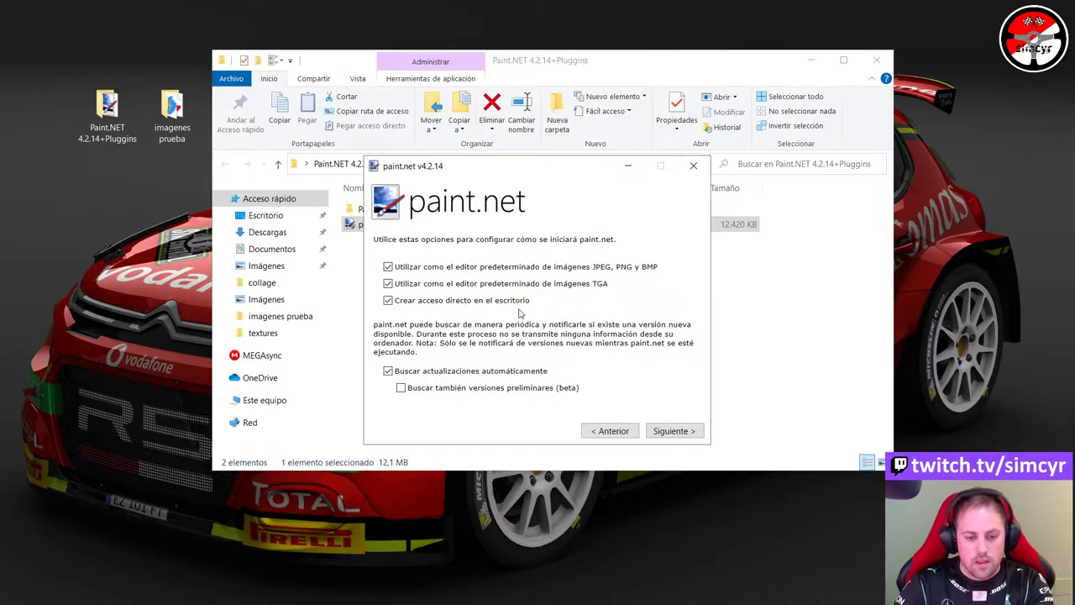
left_click(458, 304)
left_click(456, 304)
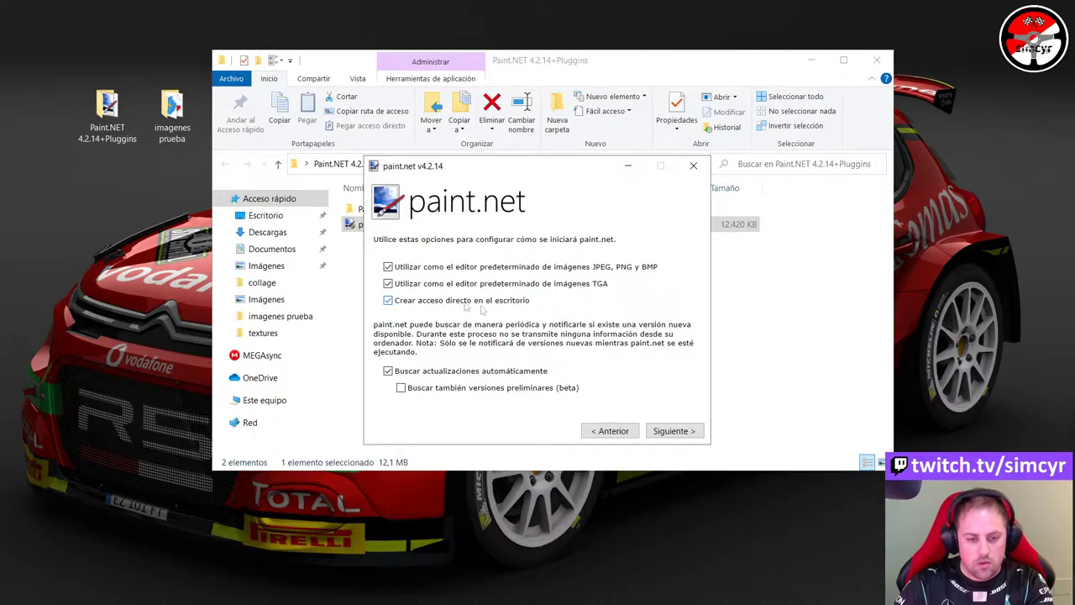
left_click(673, 432)
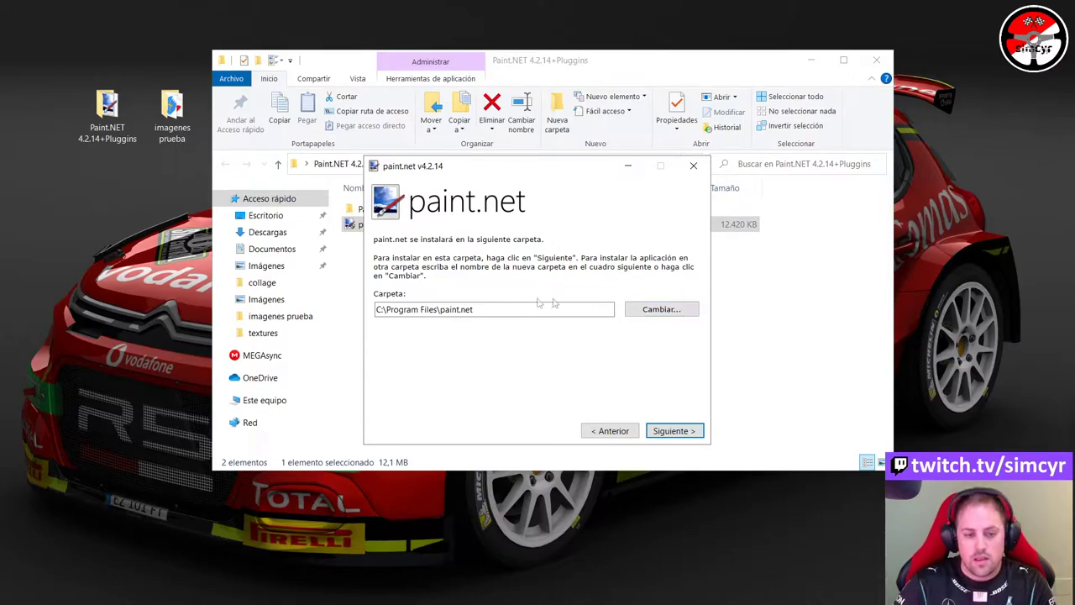
- Browse the installation folder tree around Archivos de programa on drive C: and cancel without choosing another folder
left_click(682, 313)
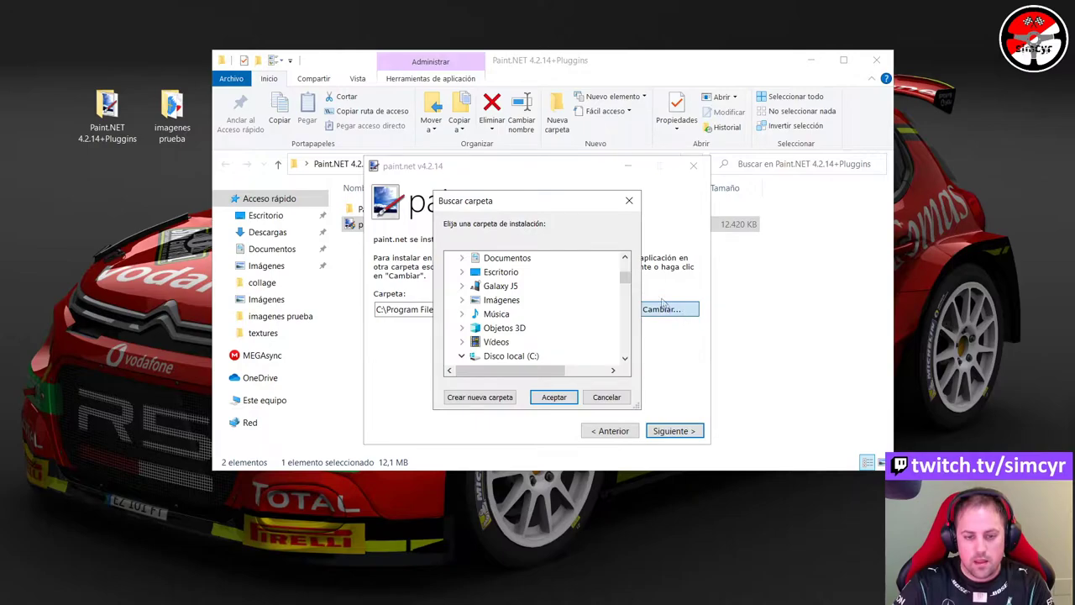
scroll(627, 289, "down", 3)
left_click_drag(628, 299, 634, 320)
scroll(588, 313, "up", 5)
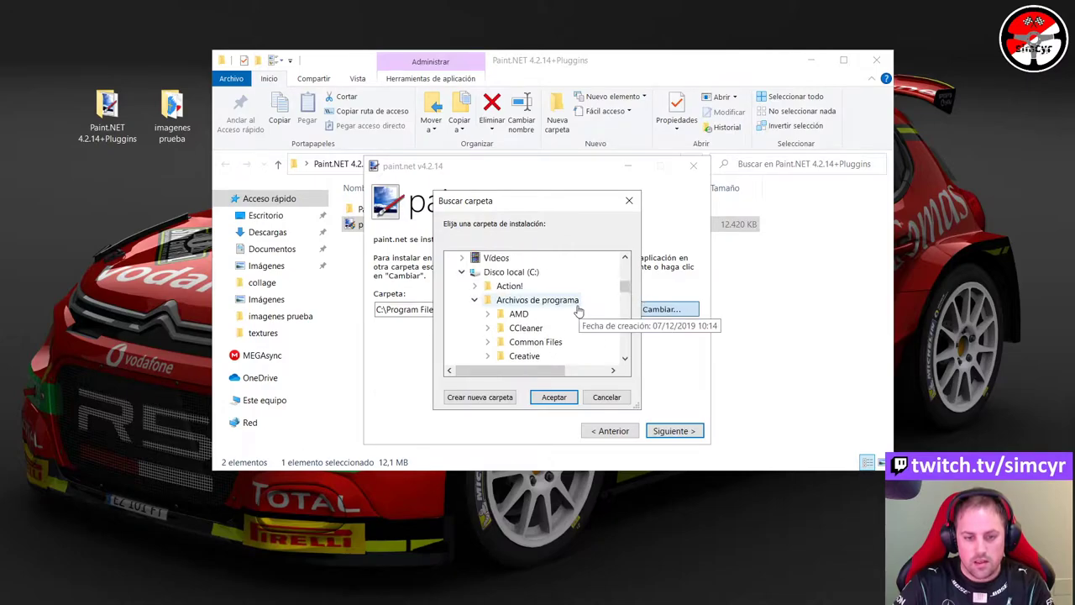
left_click(476, 302)
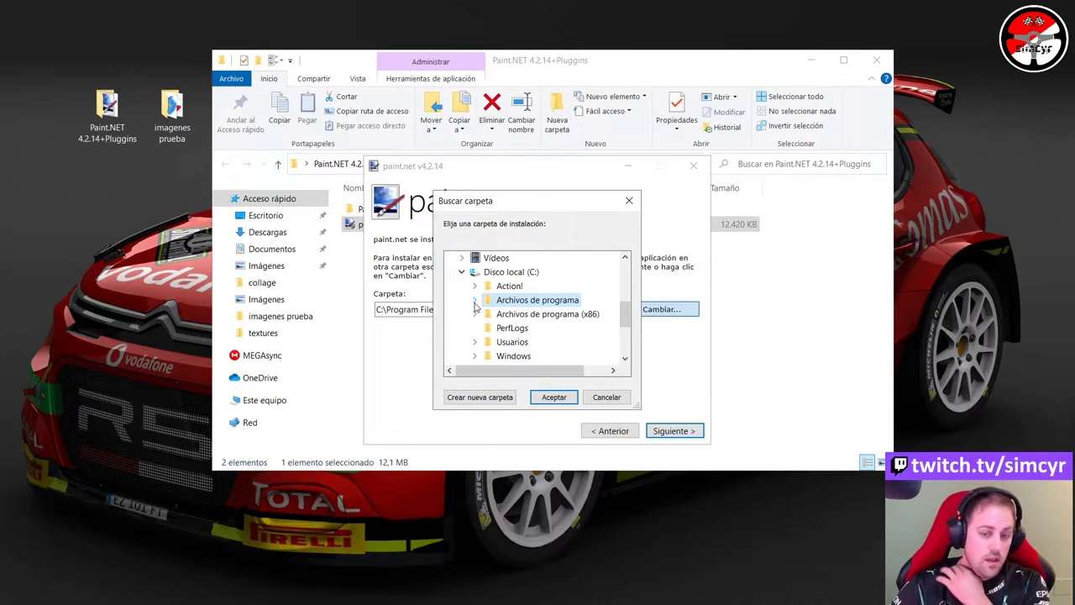
left_click(606, 397)
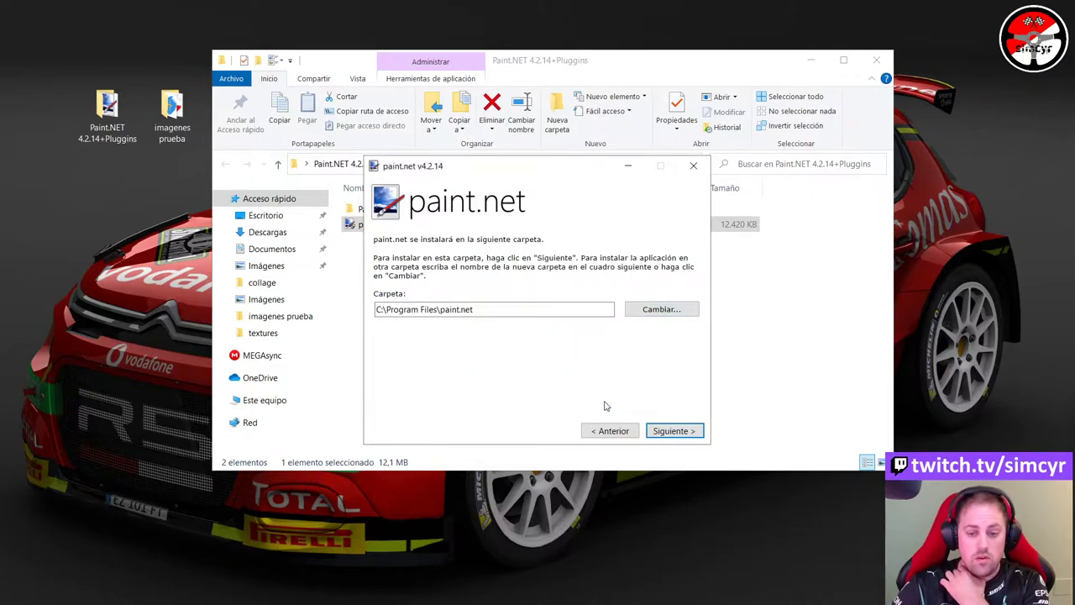
- Continue to the ready-to-install page and quit the paint.net installer without installing
left_click(674, 430)
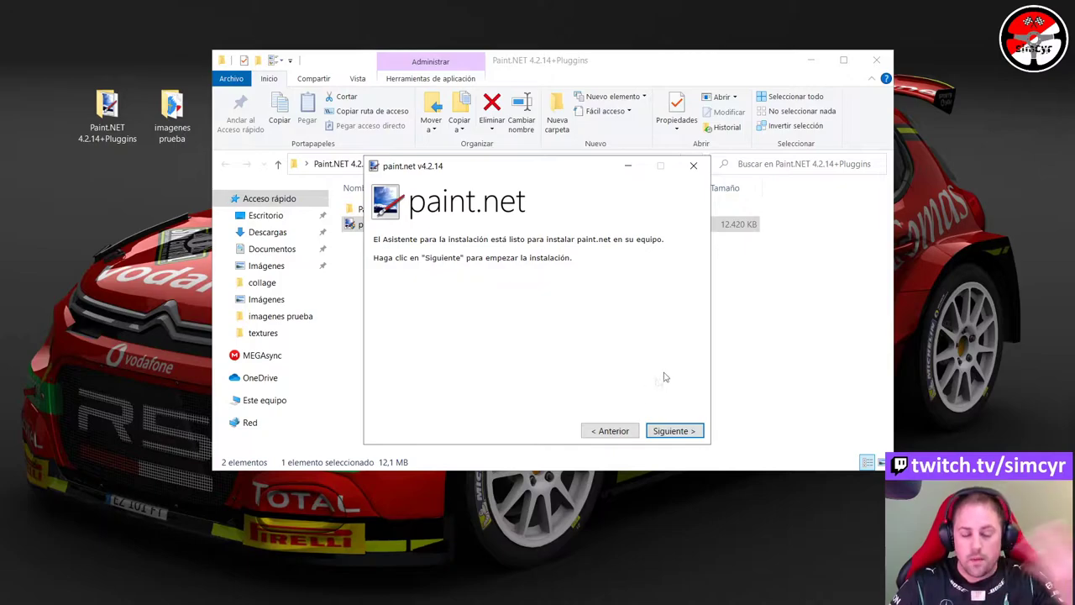
left_click(694, 169)
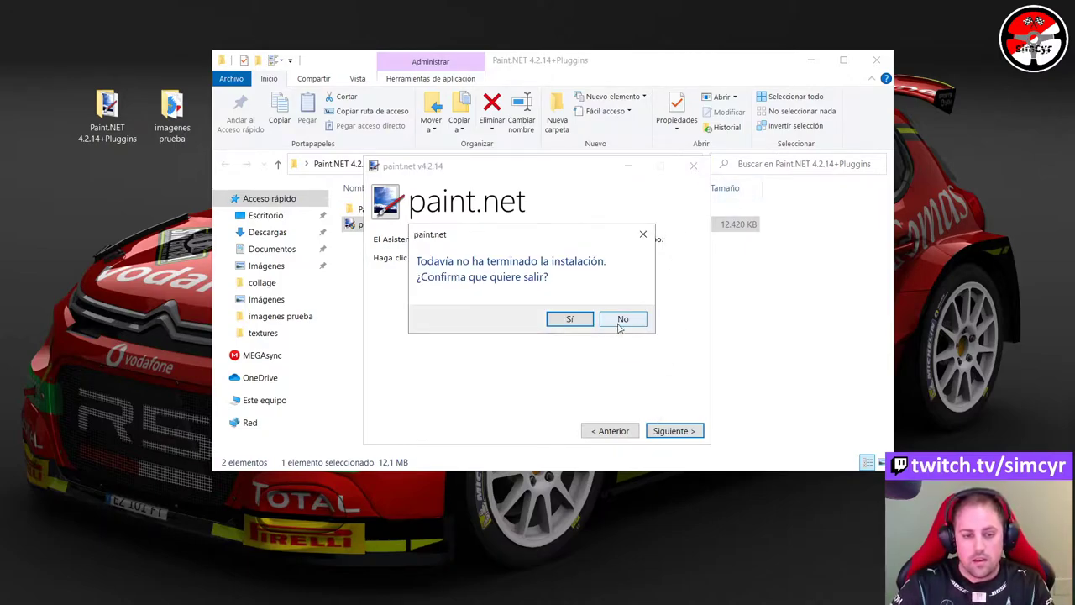
left_click(567, 320)
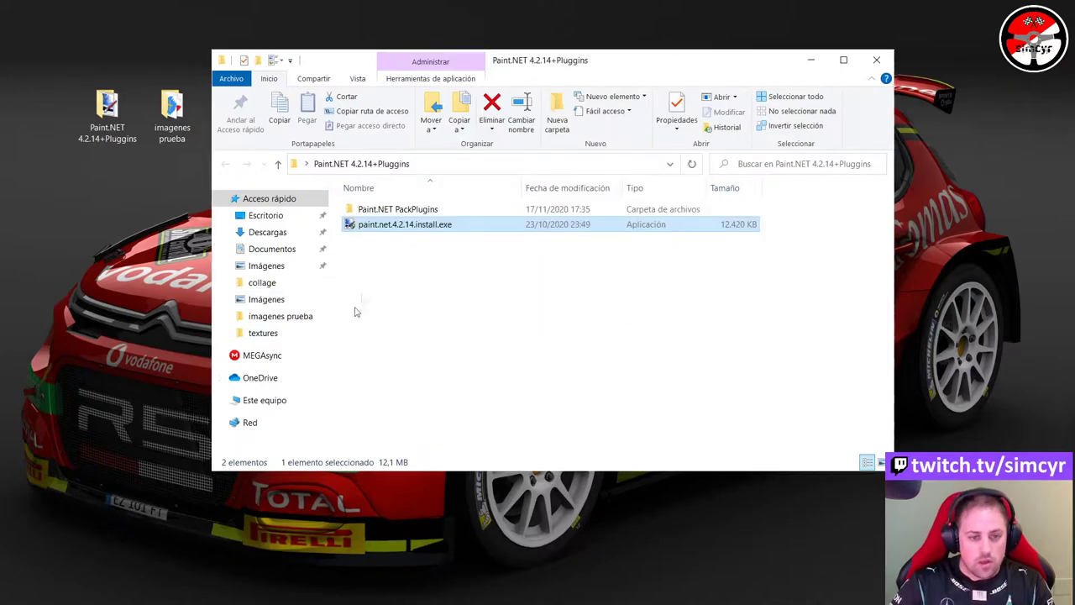
- Open the Paint.NET PackPlugins folder and run Effects-MegaloPack.Paint.NET.v26.exe
double_click(405, 211)
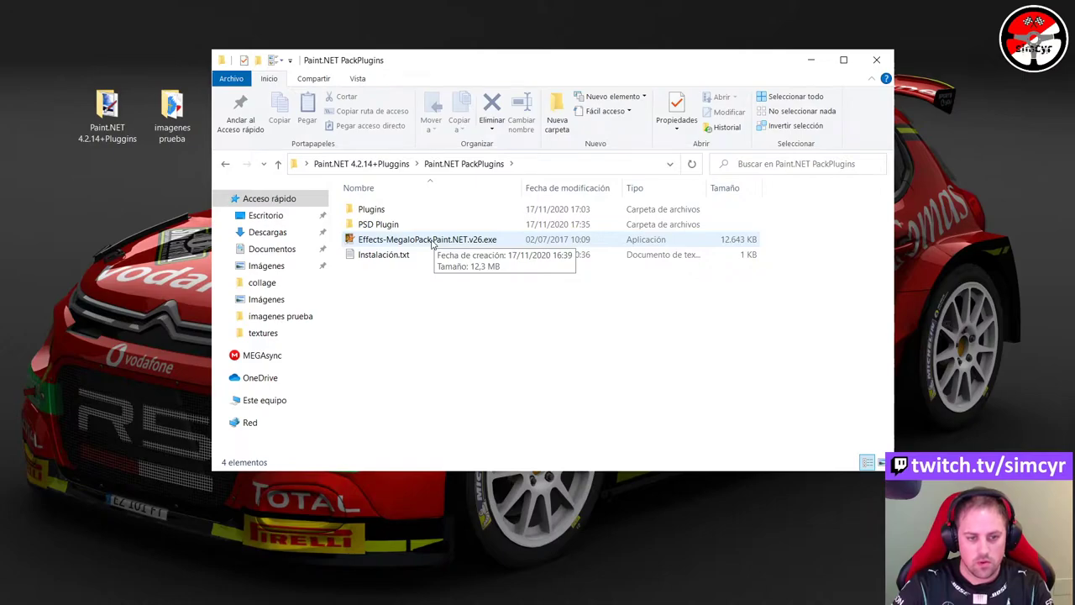
double_click(416, 239)
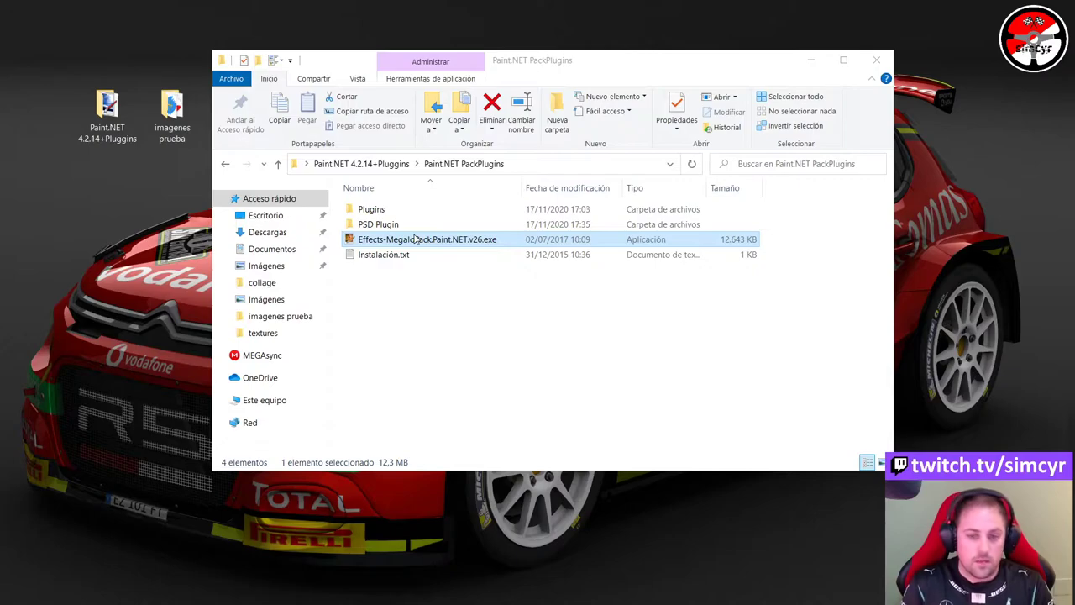
double_click(416, 240)
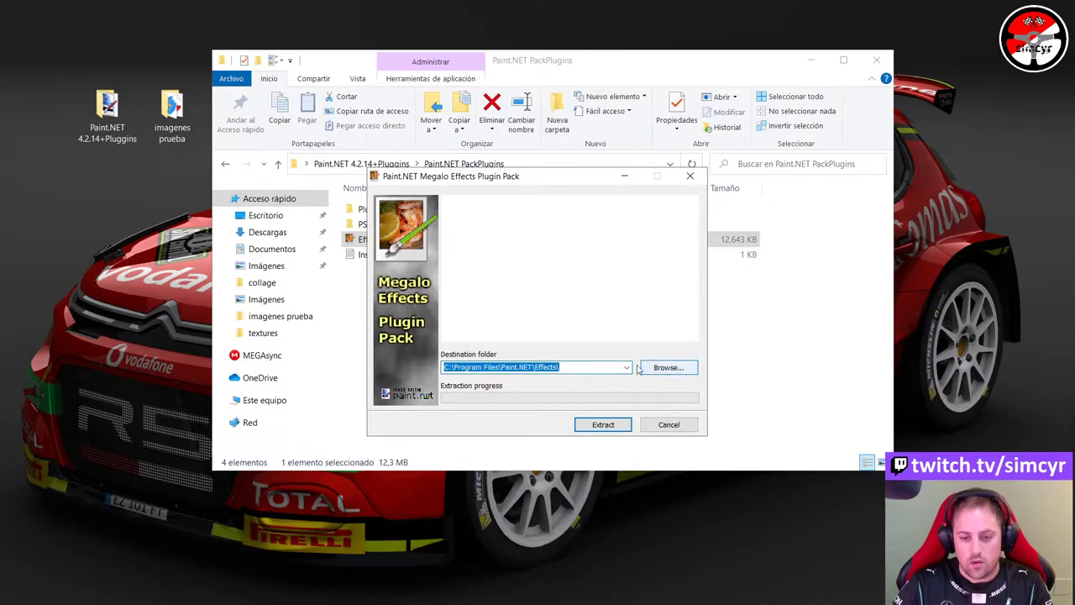
- Review the Megalo Effects Plugin Pack's destination folder setting and its folder browser, and cancel the extraction
left_click(573, 367)
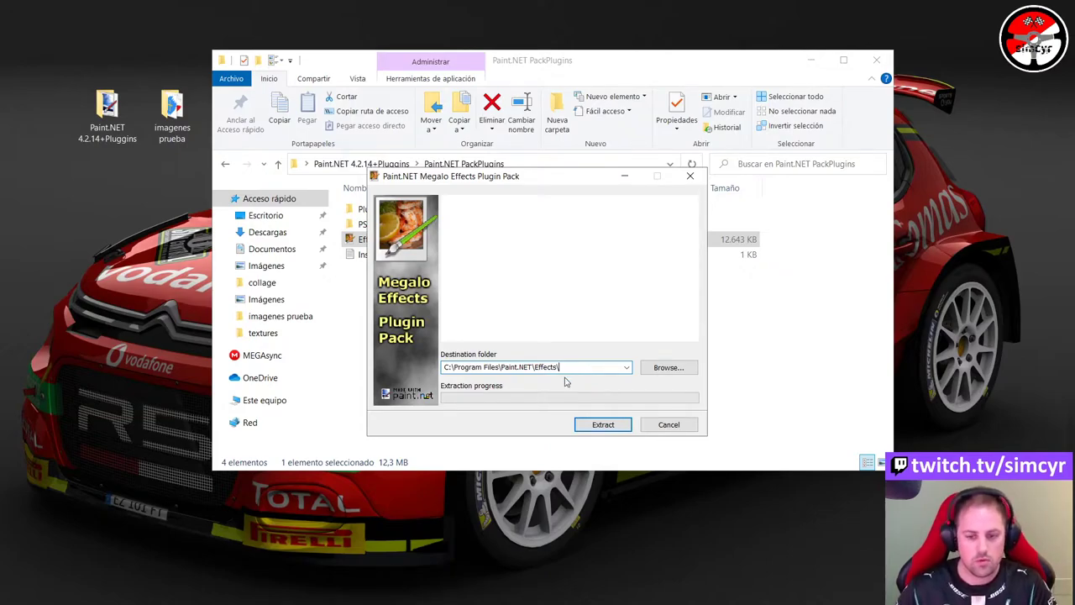
left_click(669, 367)
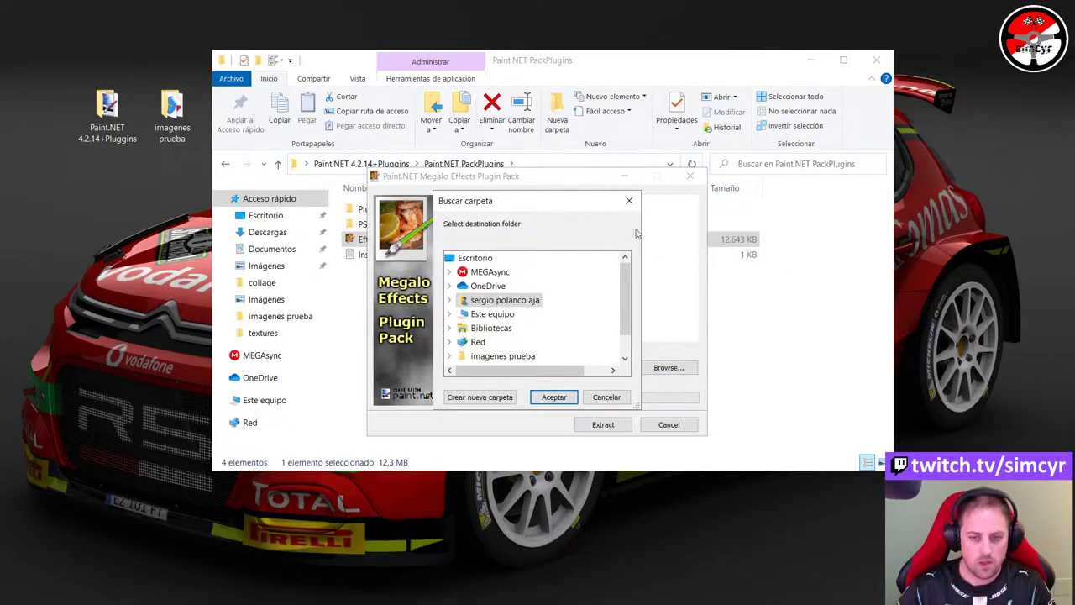
left_click(629, 200)
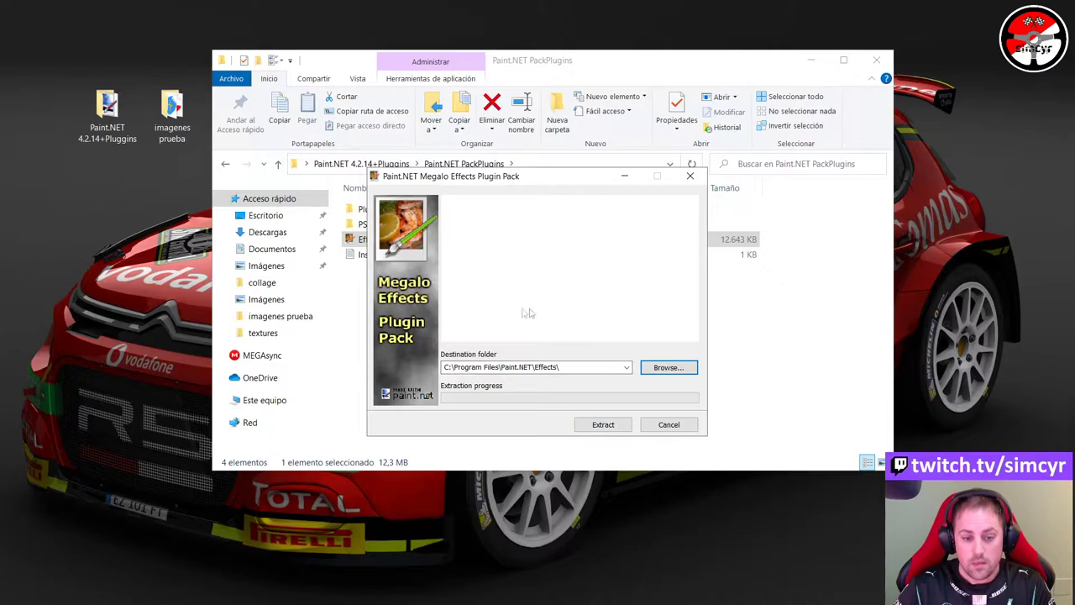
left_click(685, 430)
- Open the Plugins folder and inspect the contents of the EdHarvey-Effects-20120213 and dpyplugins8.1 folders
double_click(373, 210)
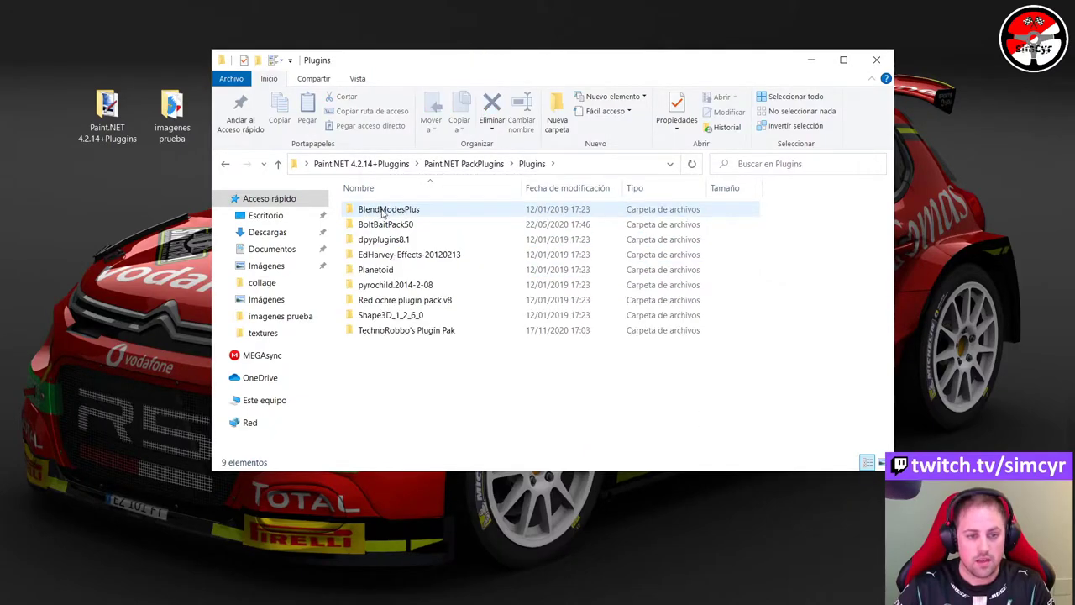
left_click(433, 223)
double_click(412, 257)
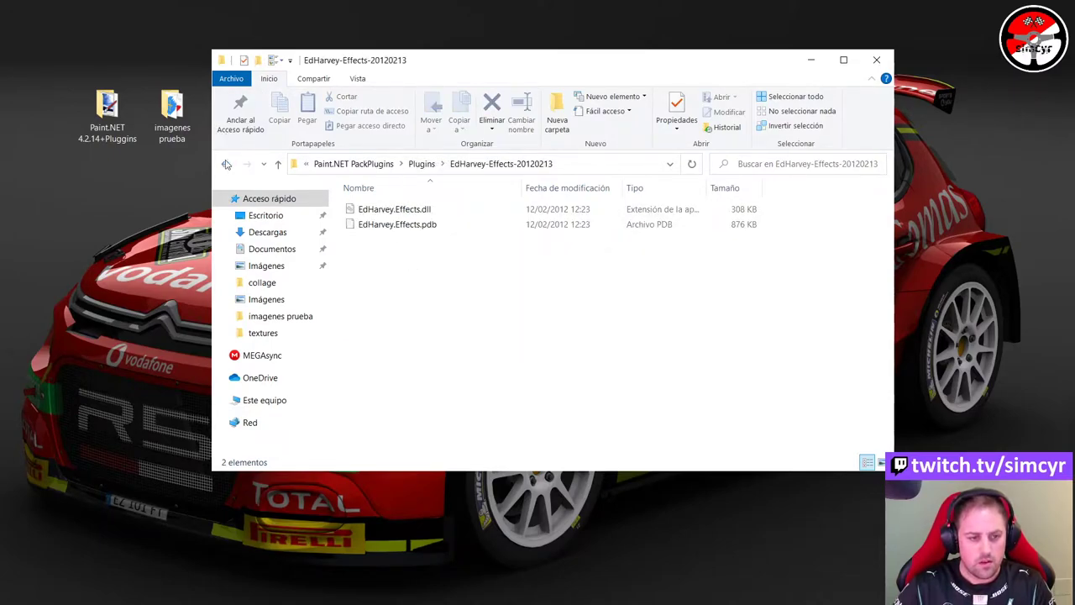
left_click(225, 164)
double_click(374, 239)
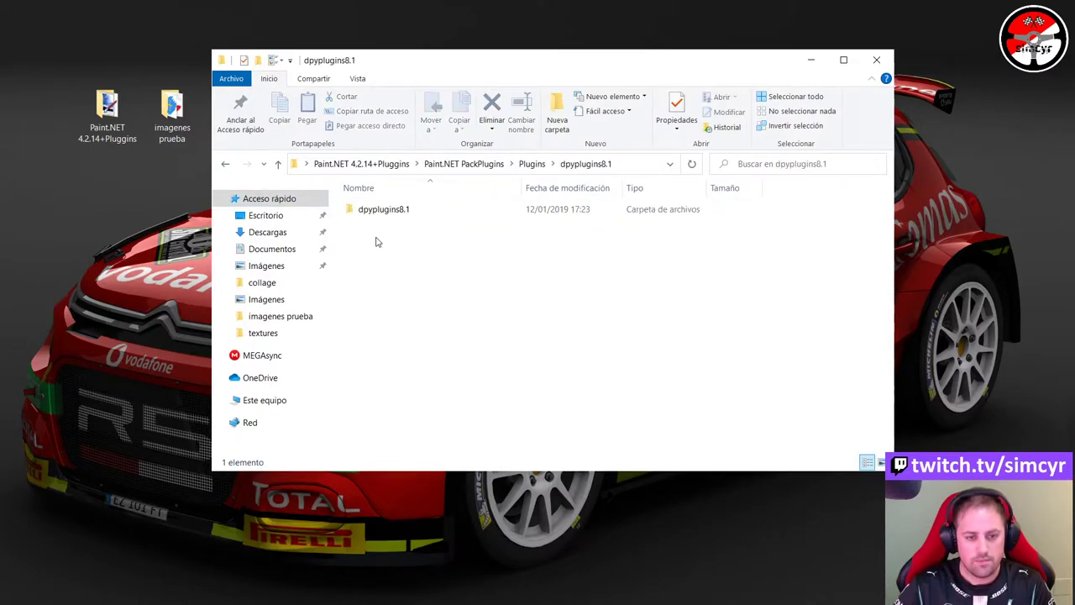
double_click(374, 211)
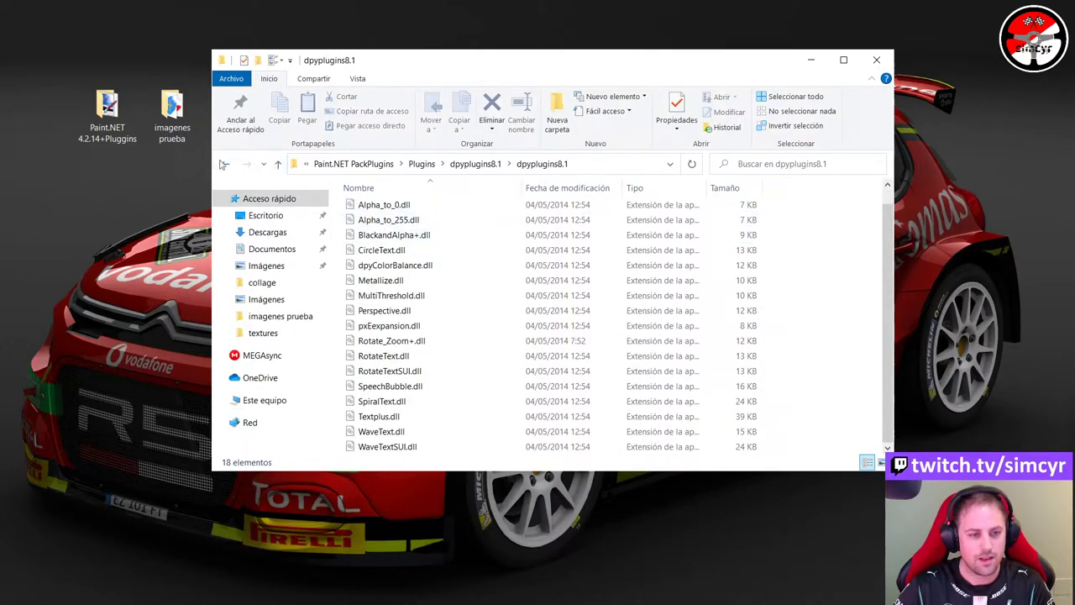
left_click(223, 164)
left_click(223, 164)
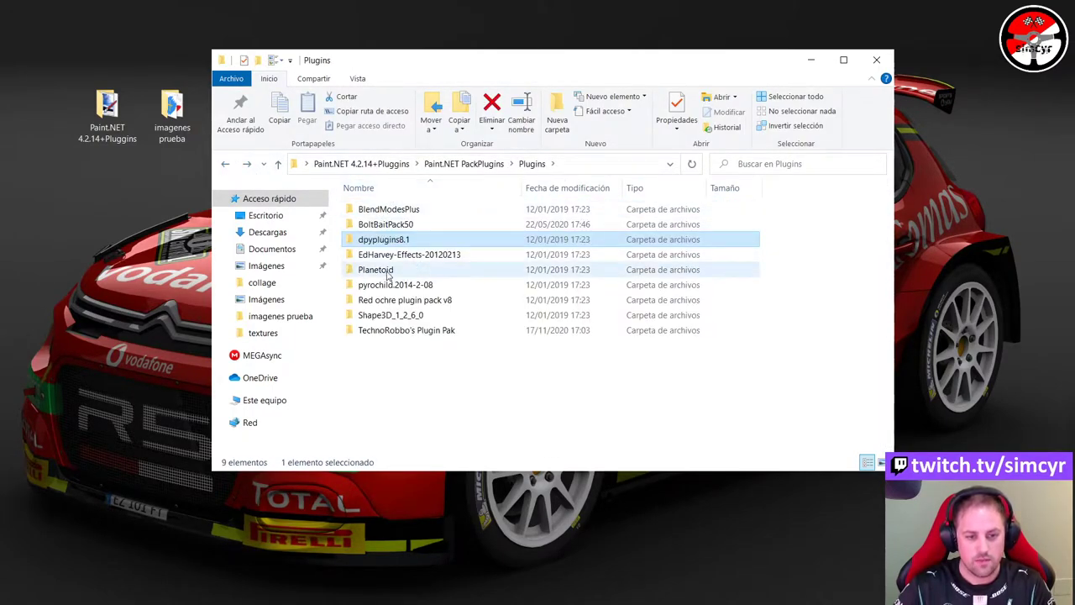
- Inspect the contents of the BoltBaitPack50 folder and return to the Plugins folder list
double_click(386, 224)
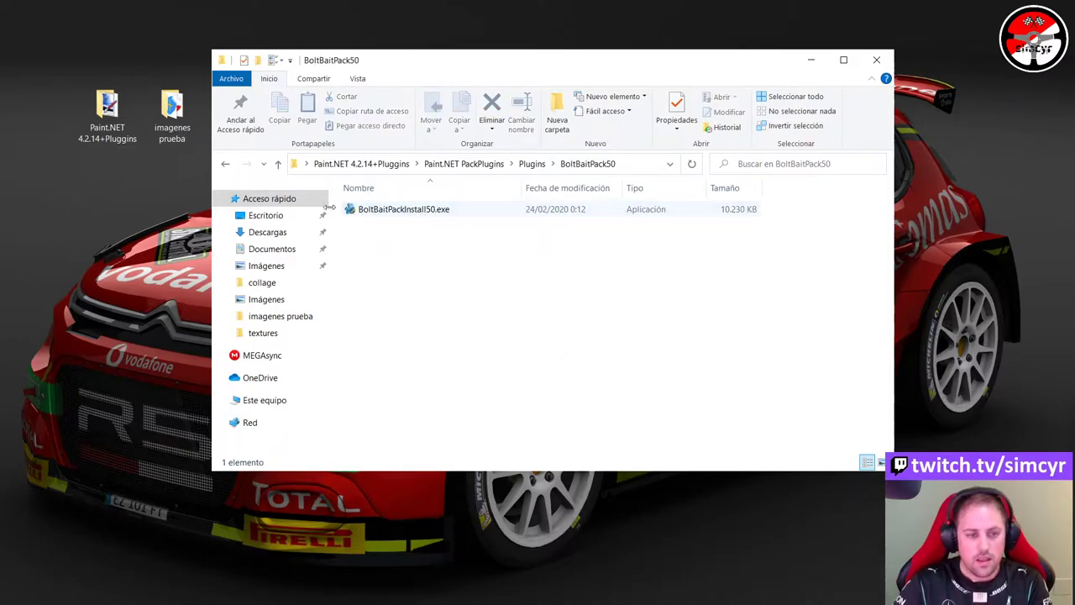
left_click(225, 165)
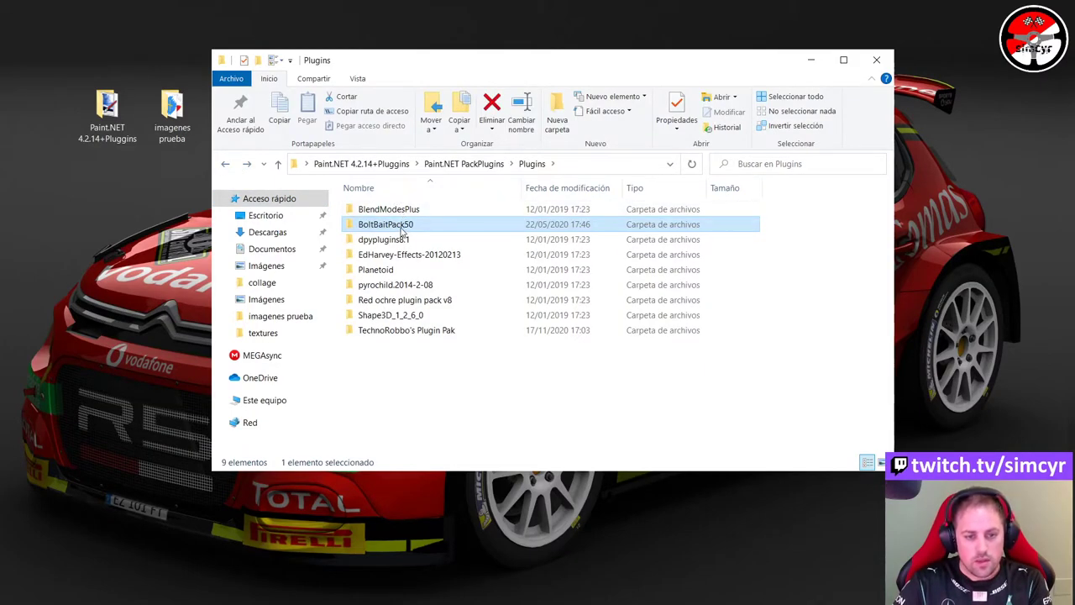
left_click(398, 211)
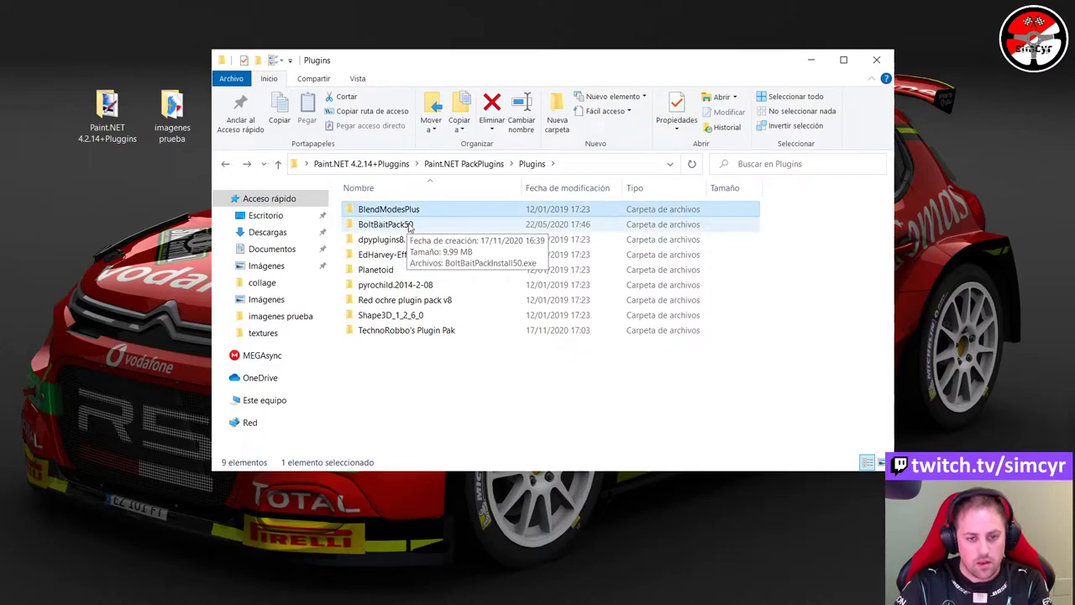
left_click(407, 225)
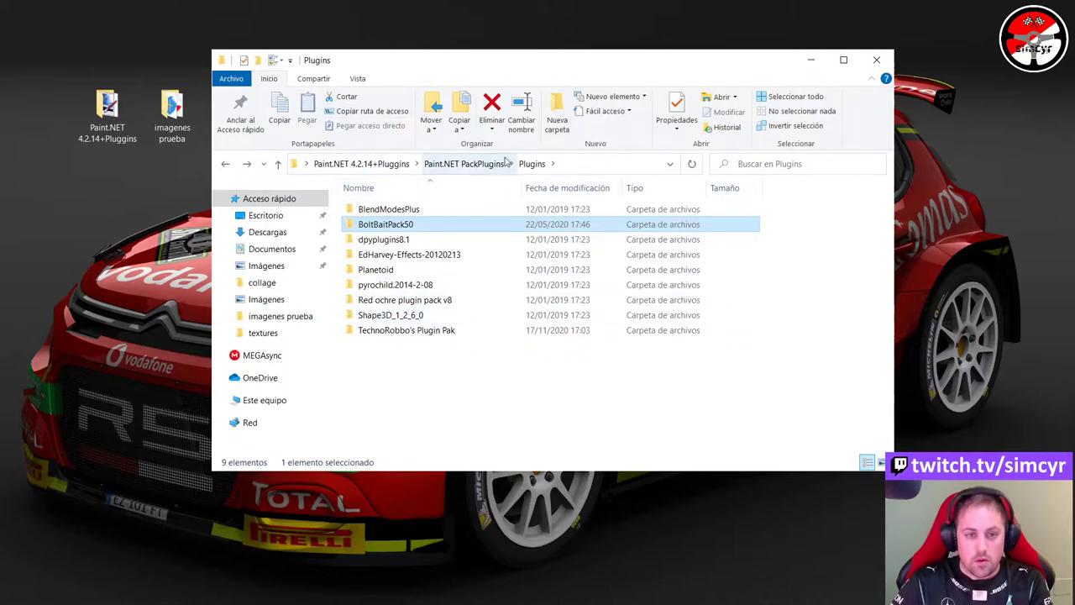
- Locate the Effects-MegaloPack installer in the parent folder, and return to Plugins to select the BoltBaitPack50 folder
left_click(224, 164)
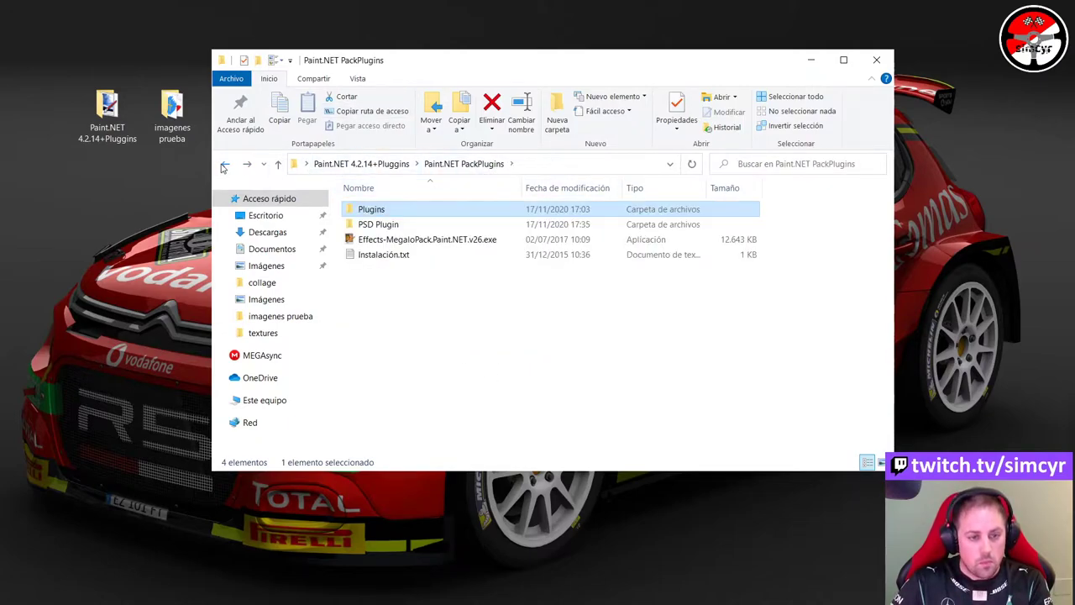
left_click(441, 241)
double_click(397, 210)
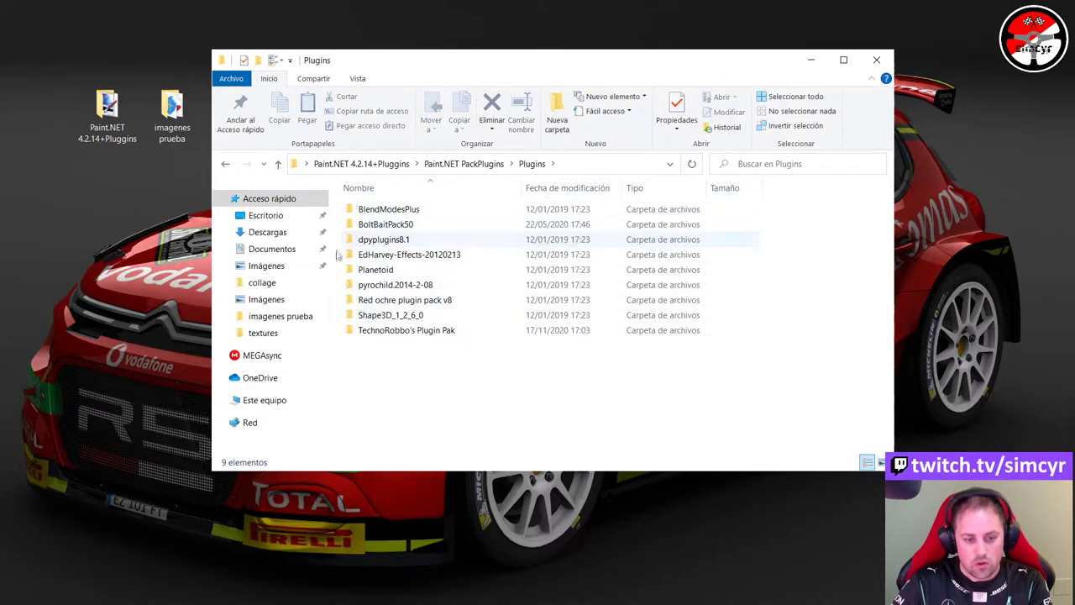
left_click(389, 225)
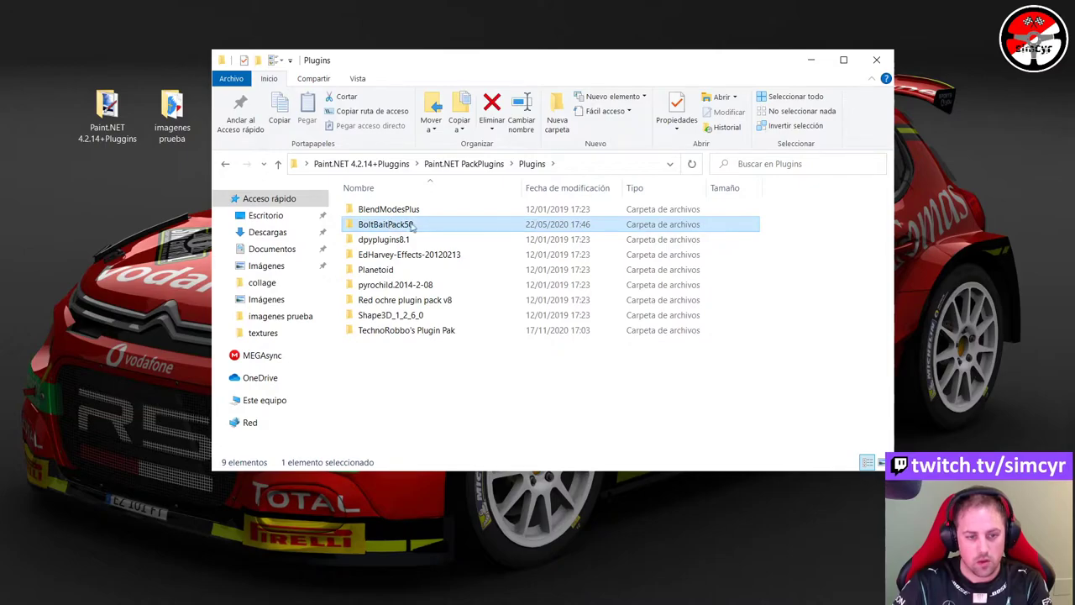
- Launch BoltBaitPackInstall50.exe from the BoltBaitPack50 folder and decline the download of v5.1
double_click(421, 225)
double_click(418, 211)
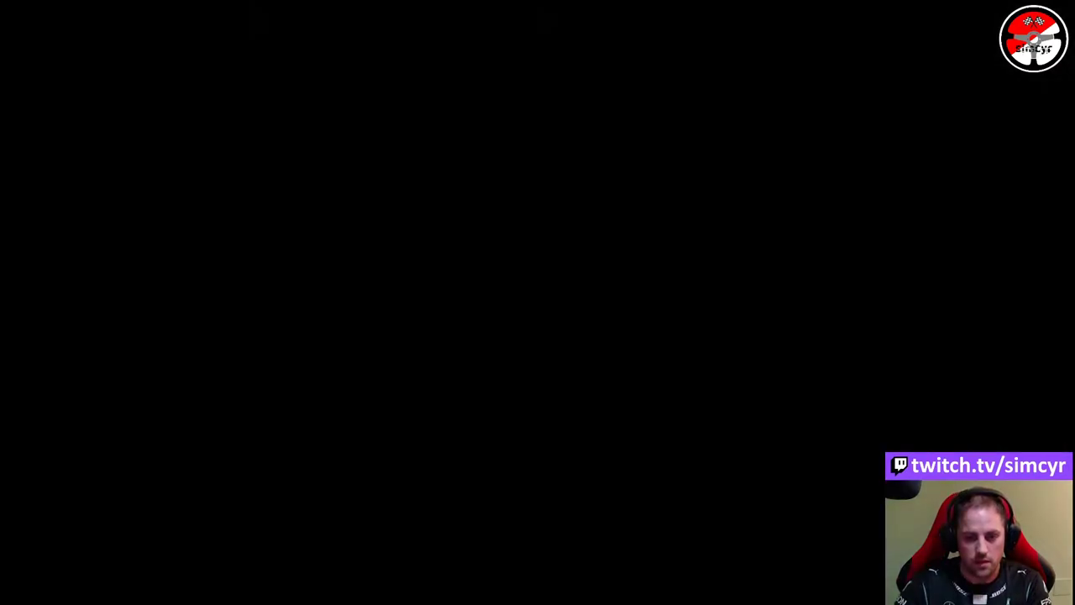
left_click(546, 350)
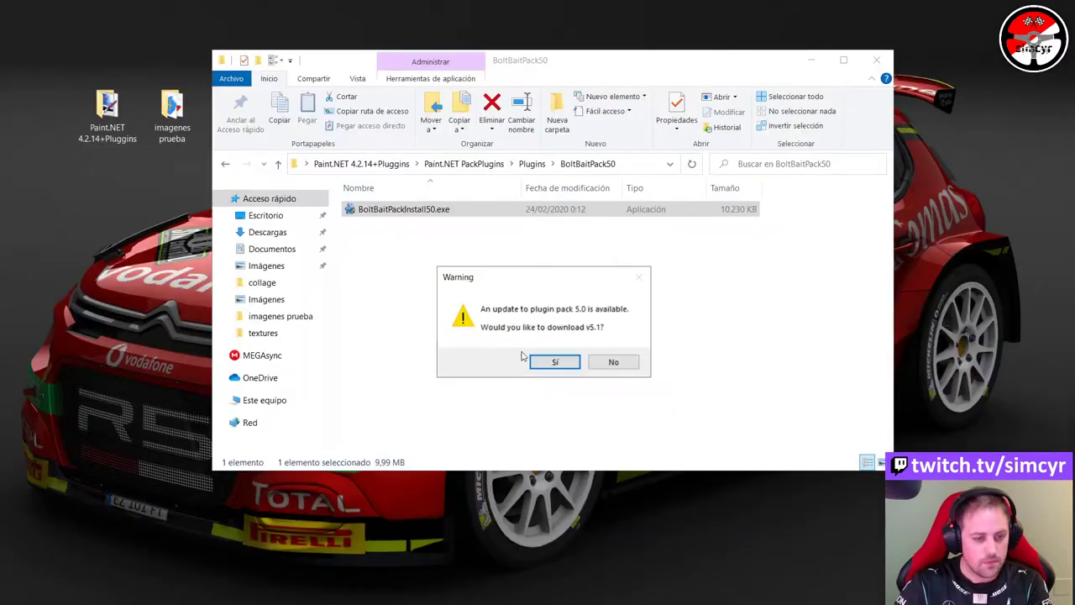
left_click(611, 363)
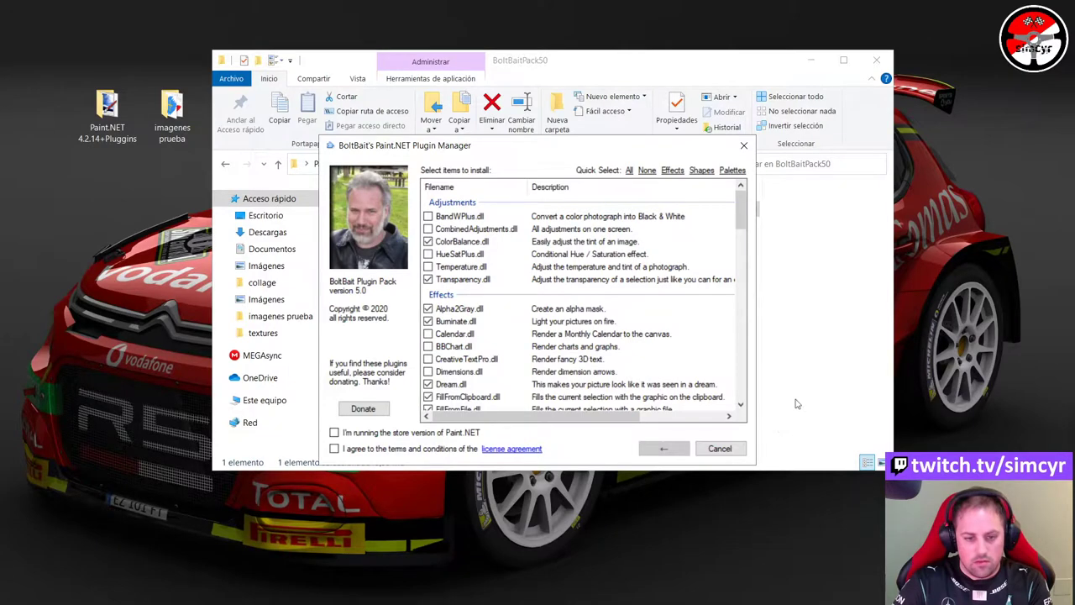
- Mark all plugins, the store-version option and the license agreement in BoltBait's Plugin Manager, and cancel the installation
mouse_move(739, 209)
left_mouse_down()
mouse_move(739, 386)
mouse_move(739, 202)
left_mouse_up()
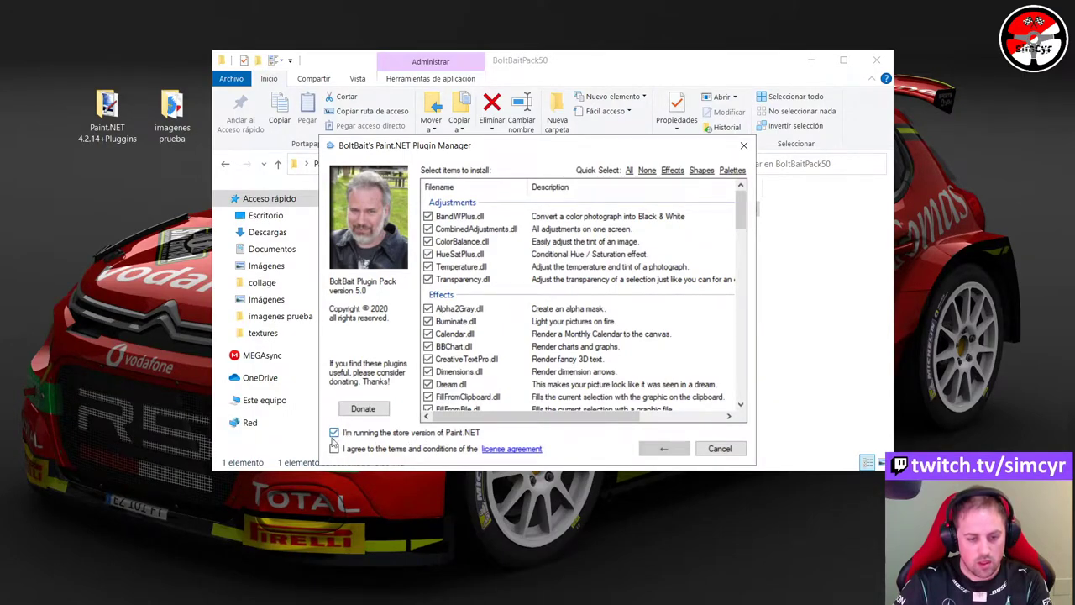
left_click(335, 449)
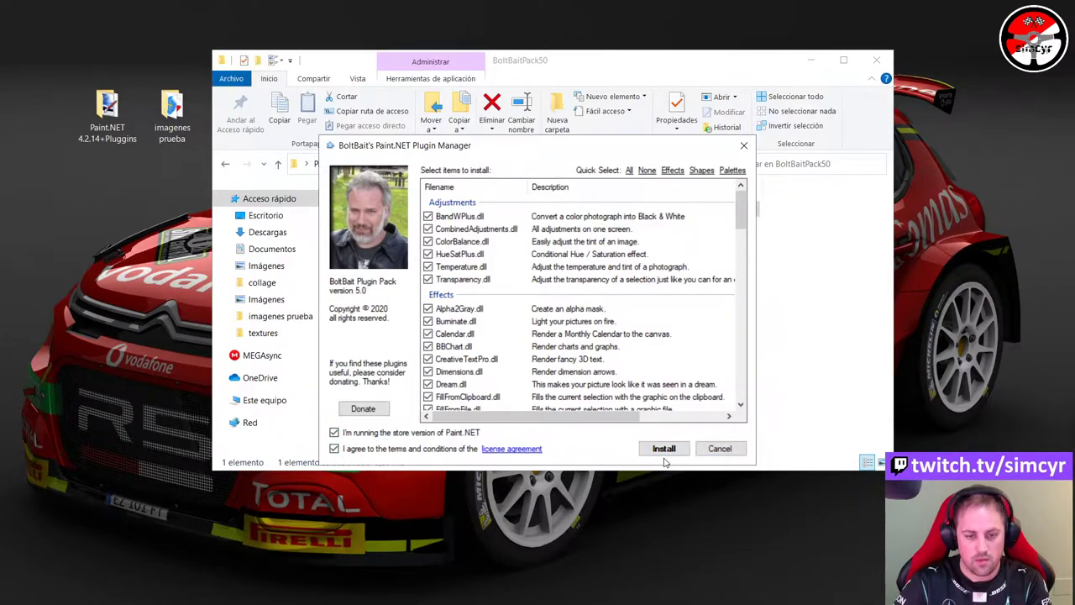
left_click(728, 450)
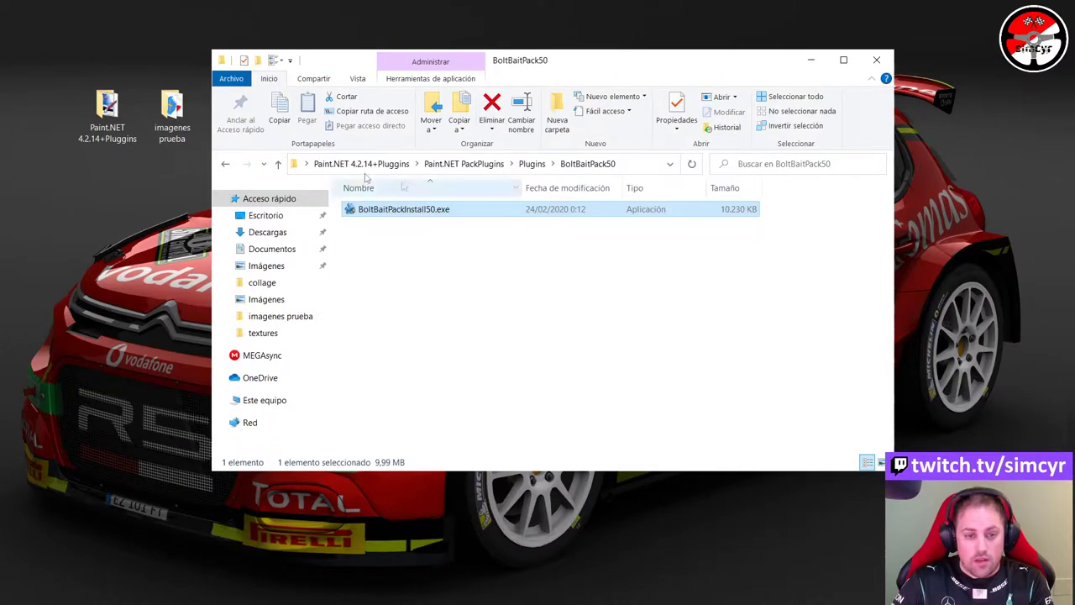
- Go back to the Paint.NET PackPlugins folder, open PSD Plugin and select PhotoShop.dll
left_click(224, 167)
left_click(223, 166)
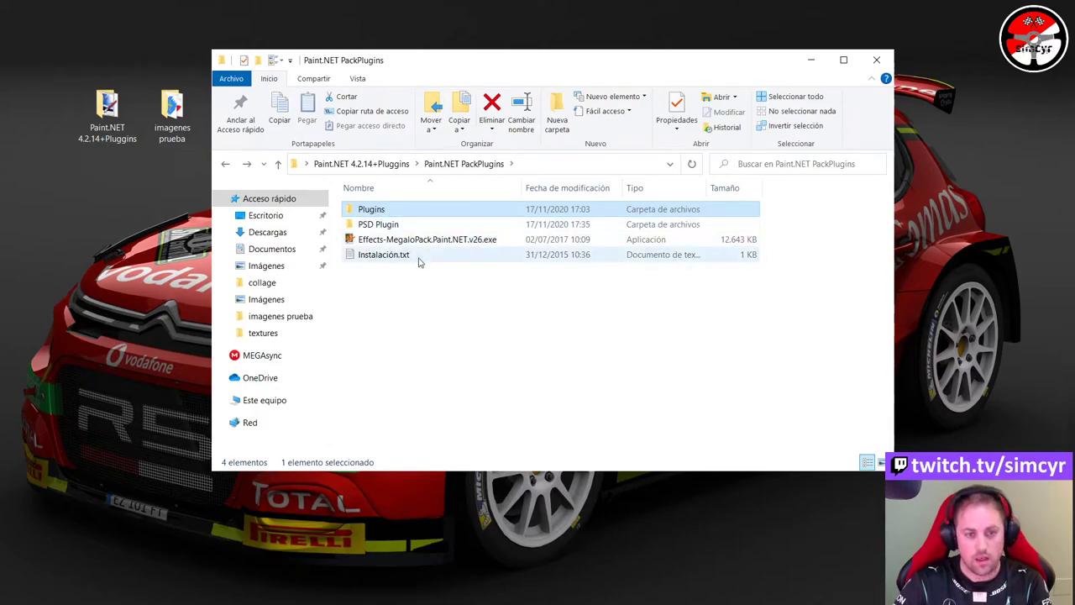
left_click(381, 227)
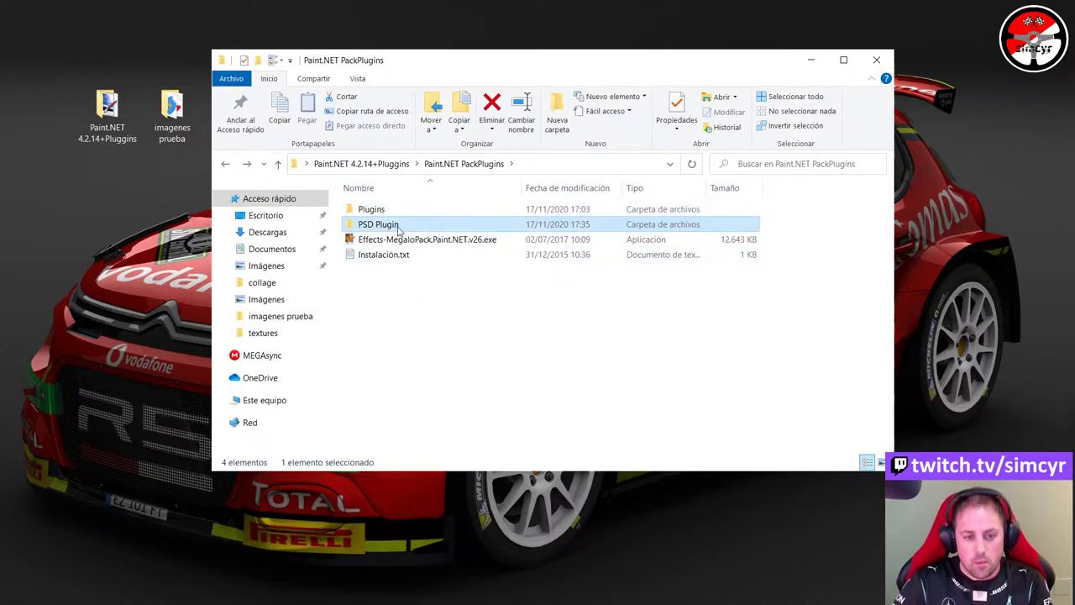
double_click(400, 230)
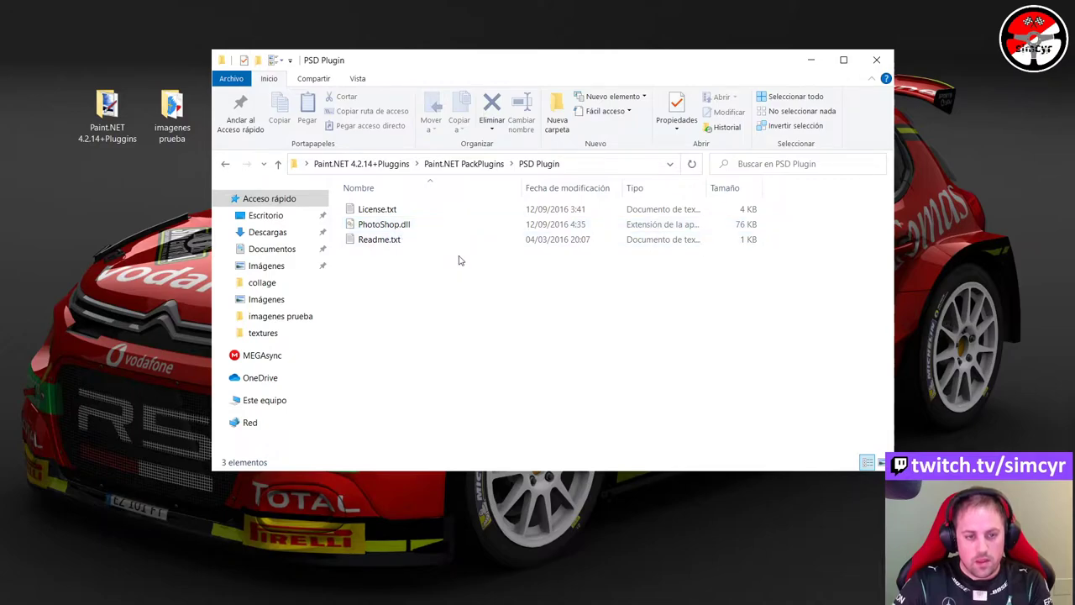
left_click(388, 227)
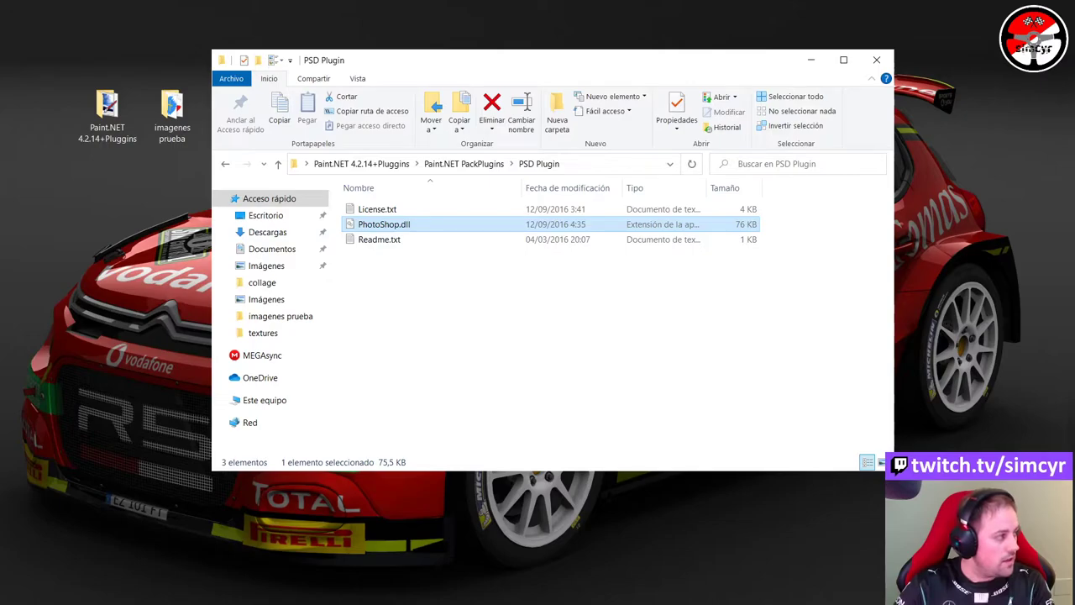
- Open a second File Explorer window and browse to the FileTypes folder of paint.net in Archivos de programa on drive C
key("super+e")
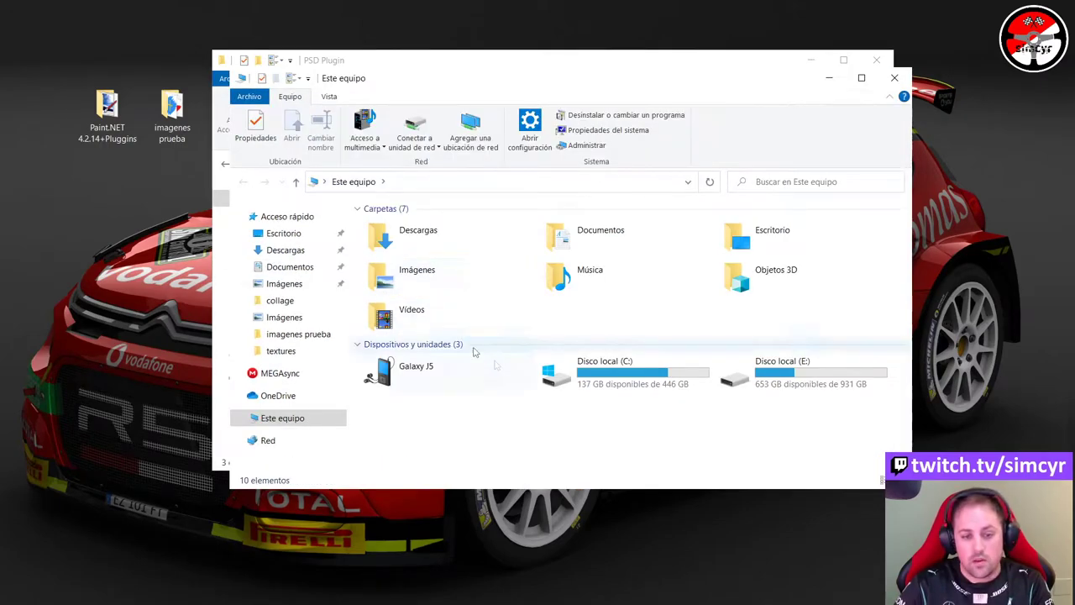
double_click(644, 373)
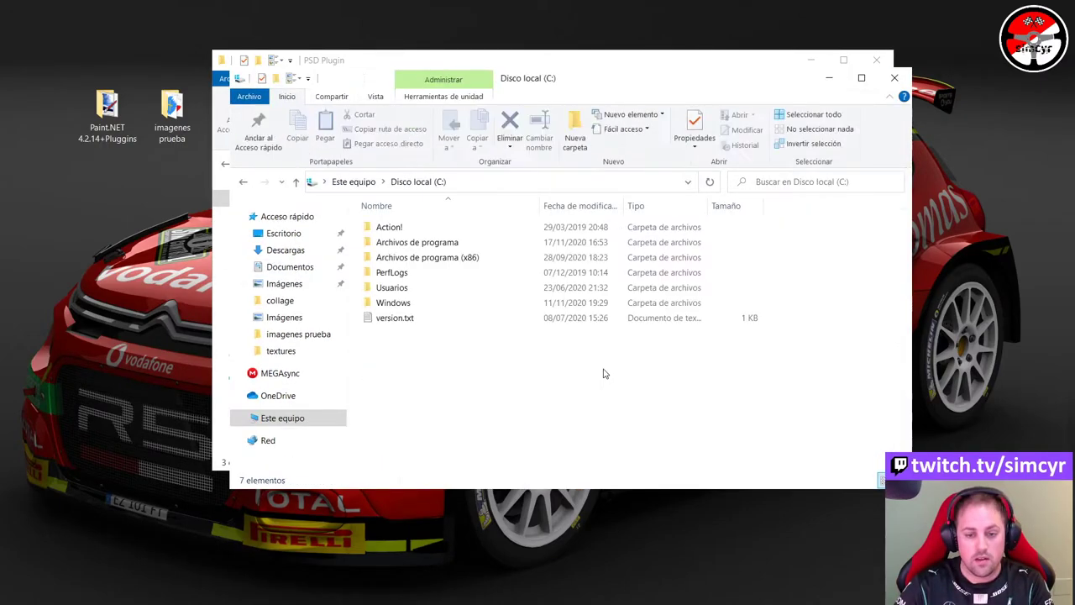
double_click(420, 243)
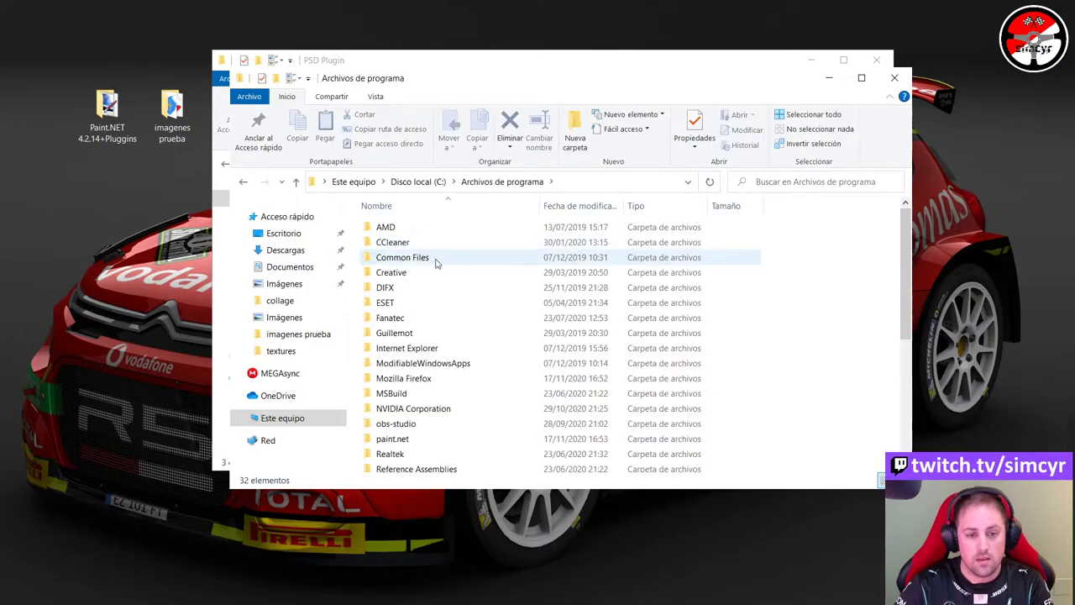
scroll(451, 309, "down", 2)
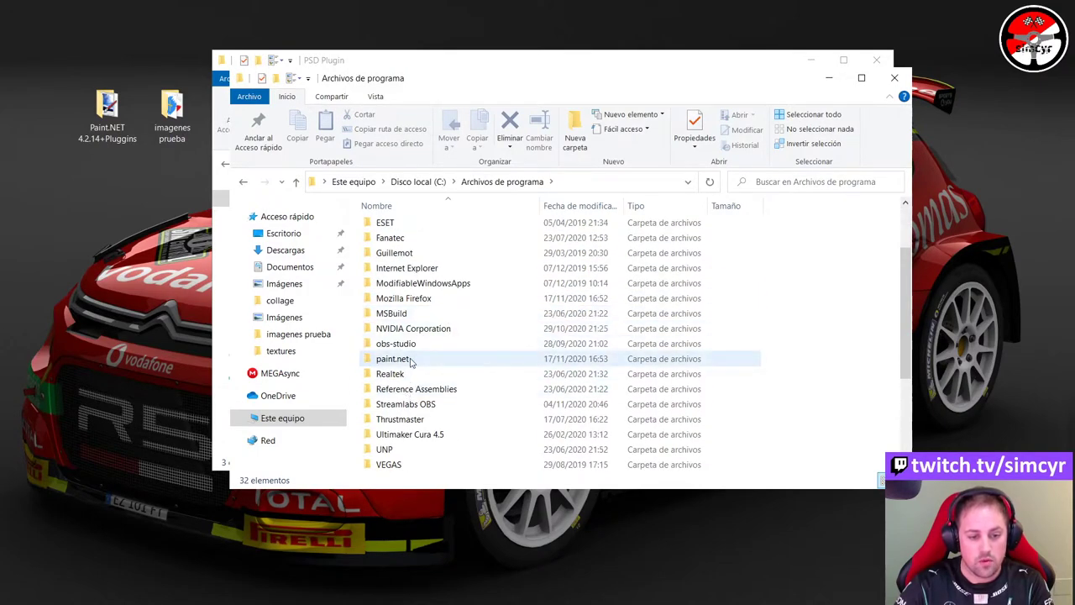
double_click(410, 362)
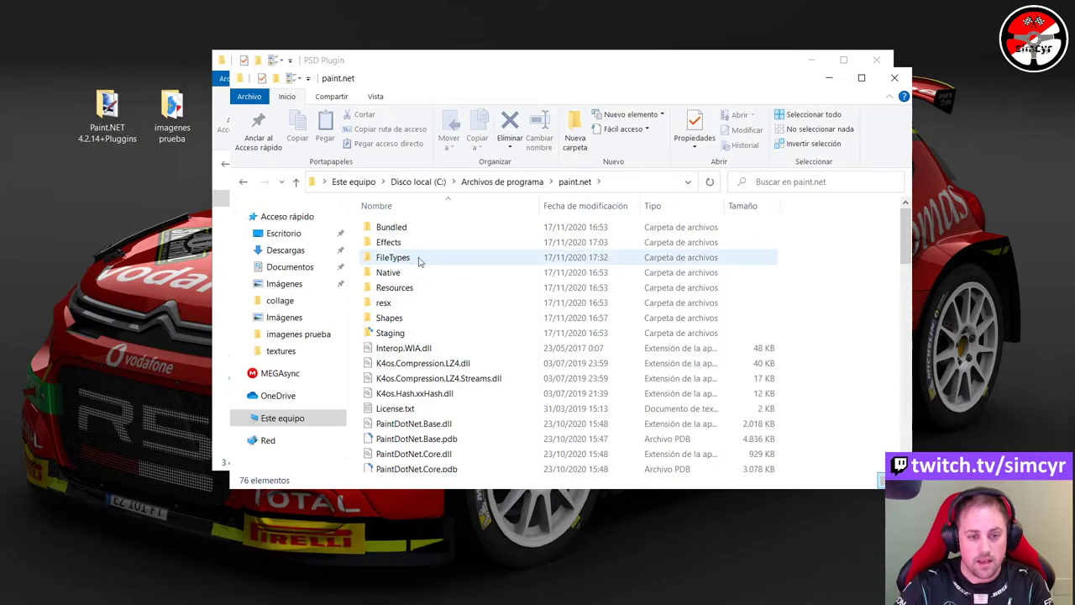
double_click(404, 262)
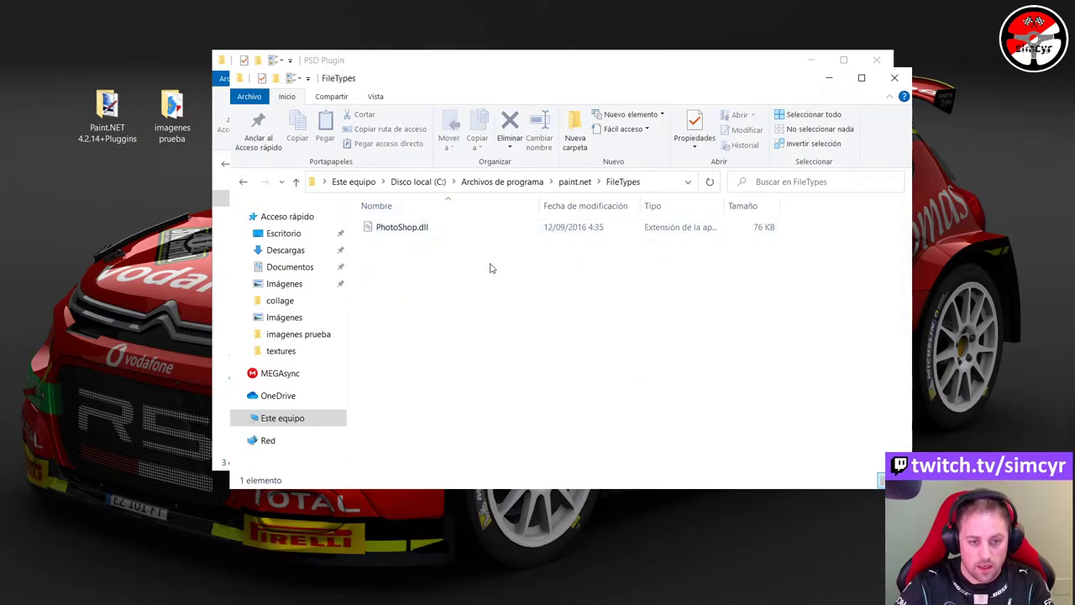
- Check the PhotoShop.dll file in the FileTypes folder, and close both File Explorer windows
left_click(392, 230)
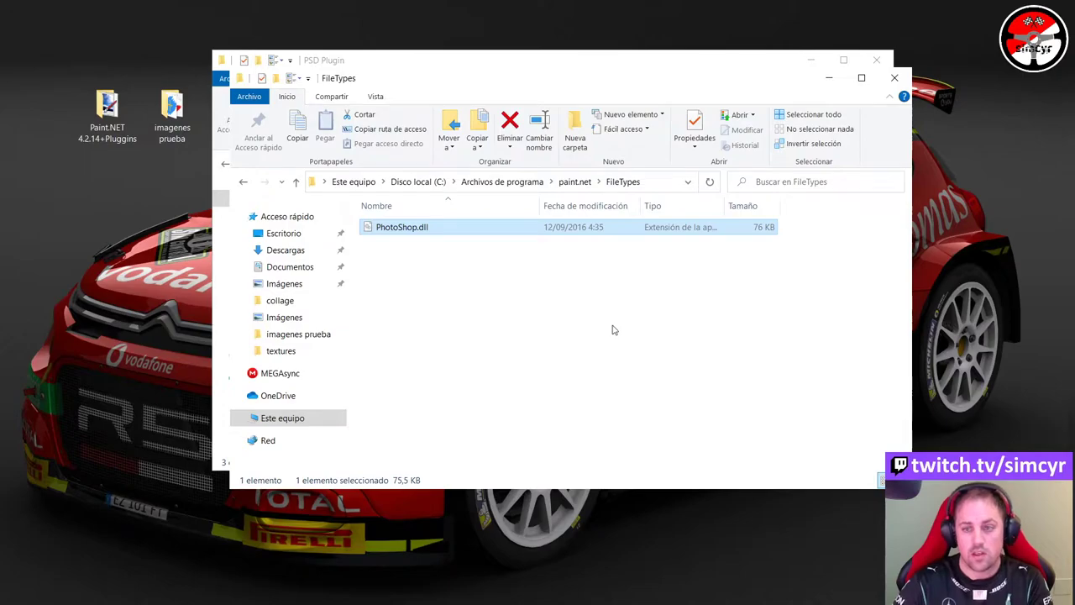
left_click_drag(593, 79, 566, 99)
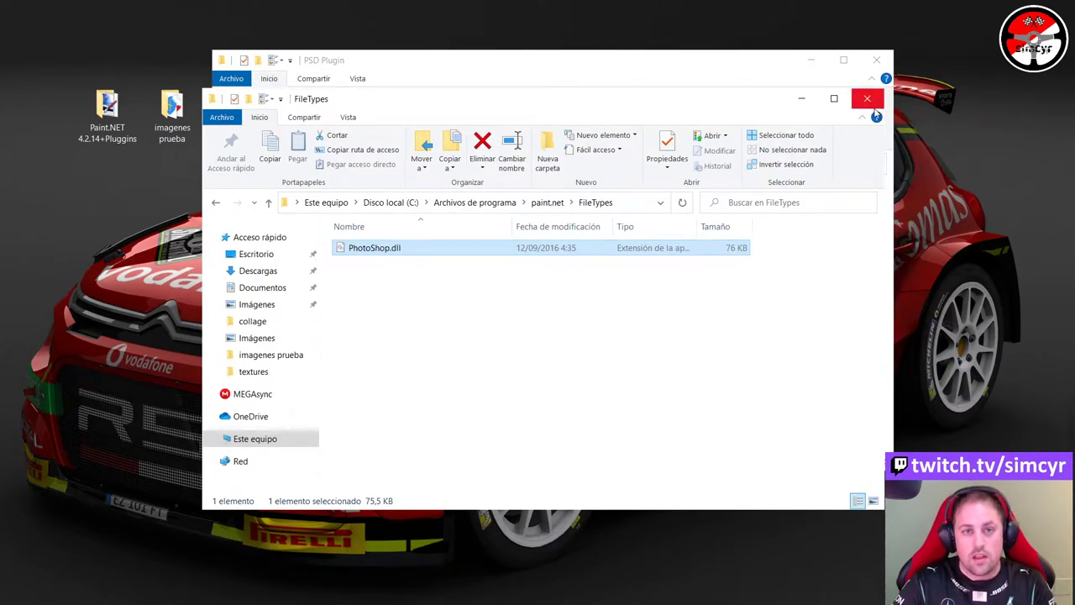
left_click(872, 106)
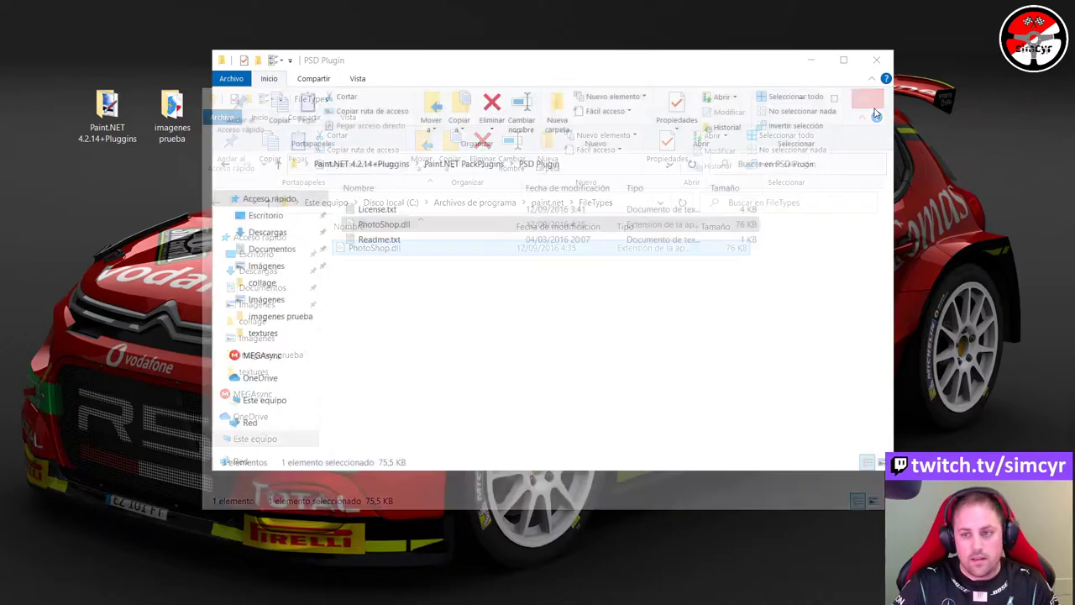
left_click(225, 164)
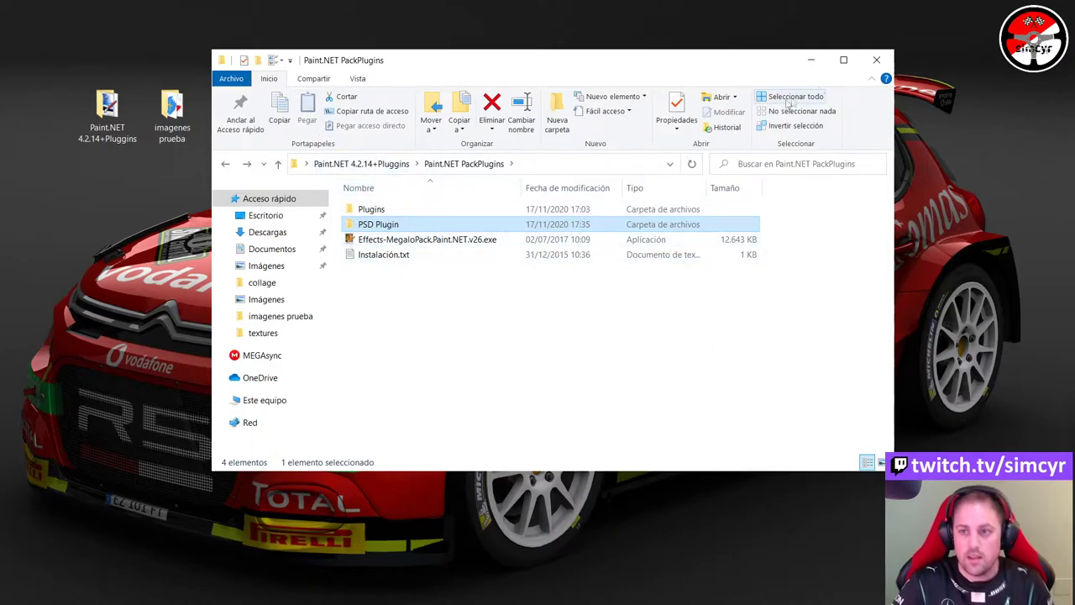
left_click(876, 61)
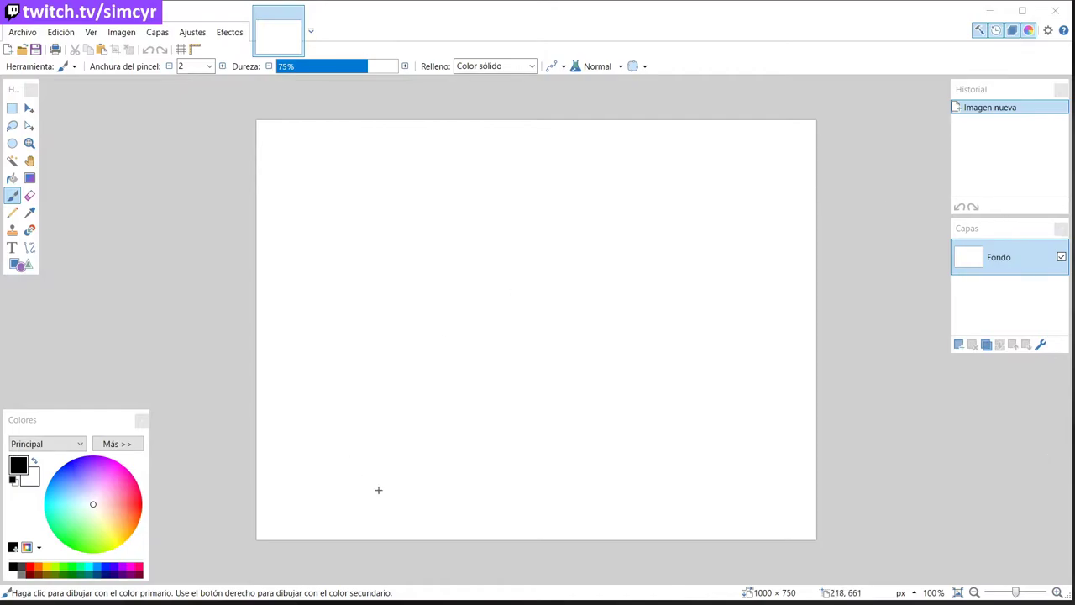
- In paint.net, open evo_ix_external_carpaint.dds from the textures folder and place the Layers window slightly lower
left_click(22, 34)
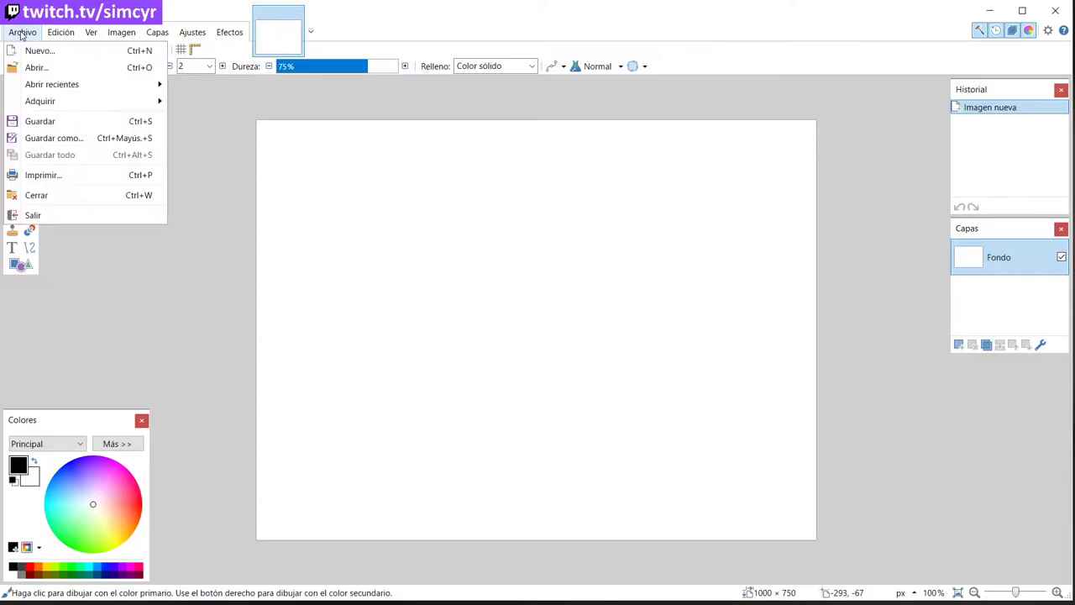
left_click(22, 34)
left_click(23, 50)
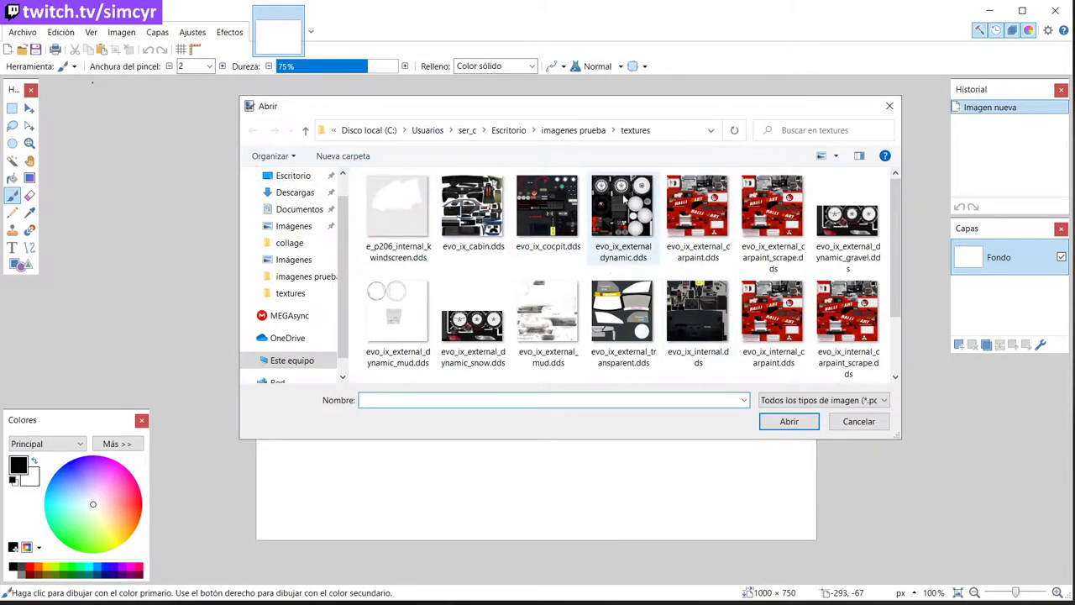
left_click(697, 210)
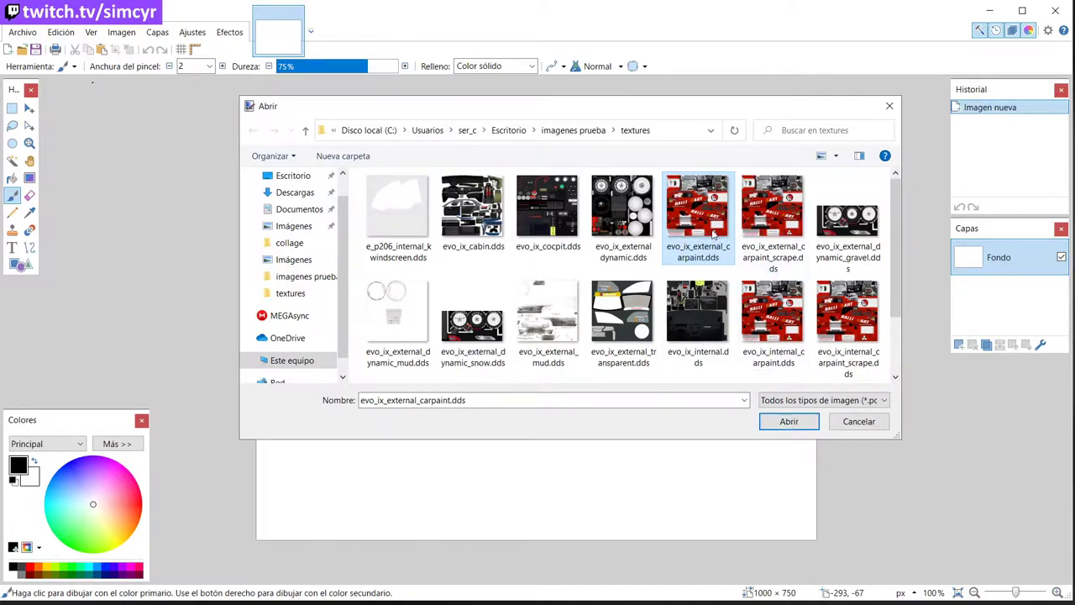
left_click(792, 421)
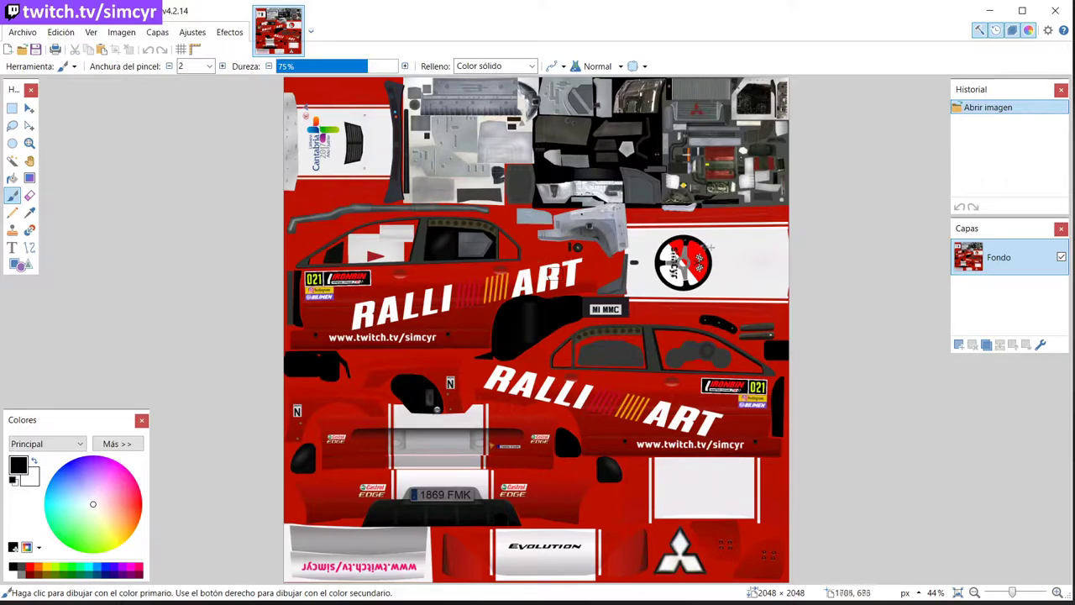
left_click_drag(988, 235, 984, 276)
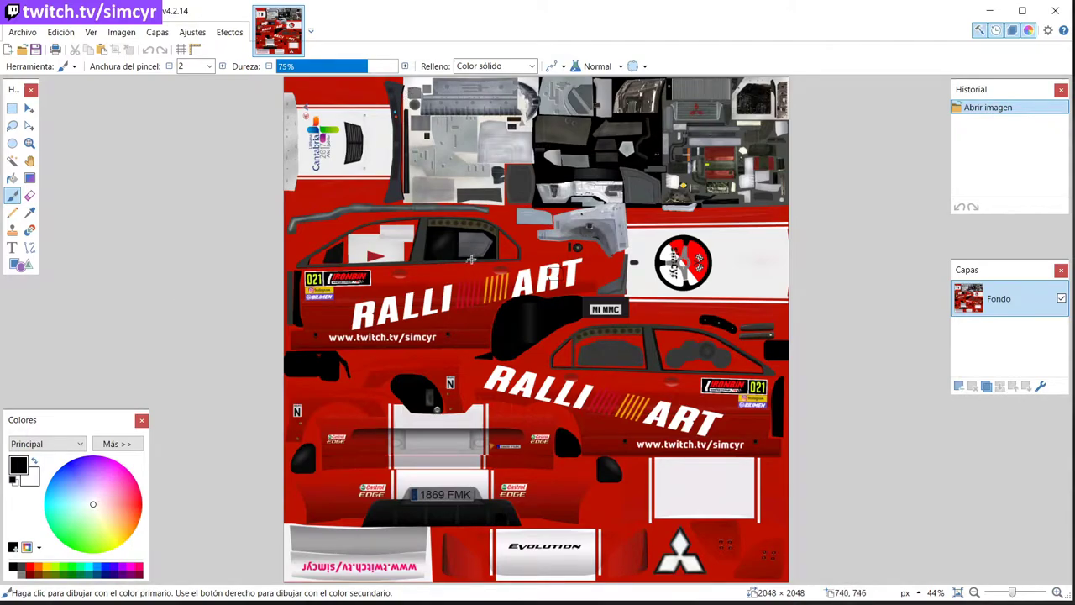
- Open Dorsales iroNBiN Winter Champ_ArchivoCampeonato.psd from the descarga dorsales winter champ folder in imagenes prueba
left_click(23, 50)
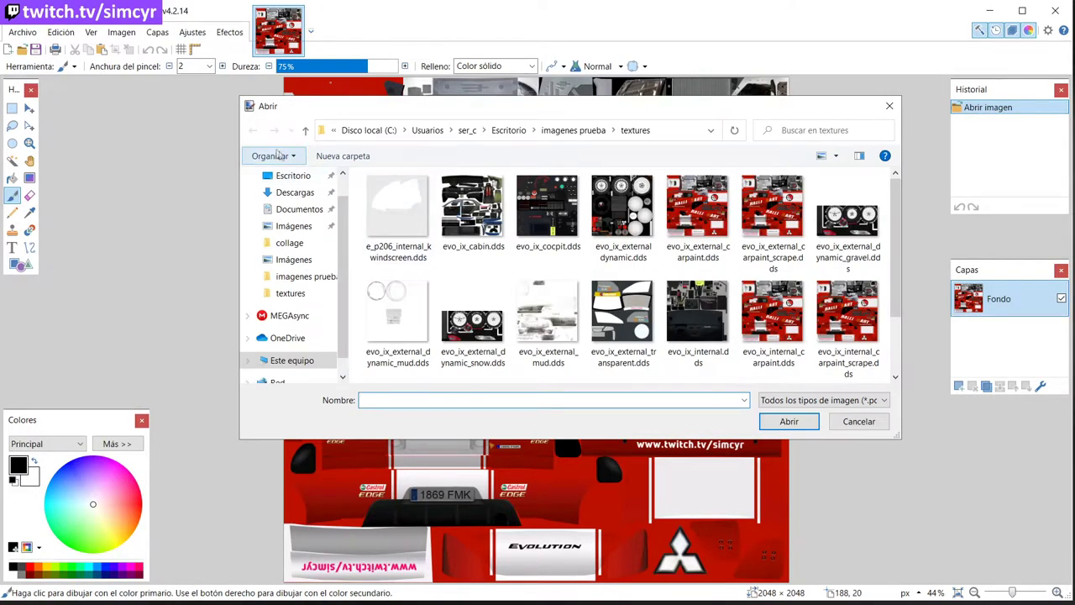
left_click(561, 130)
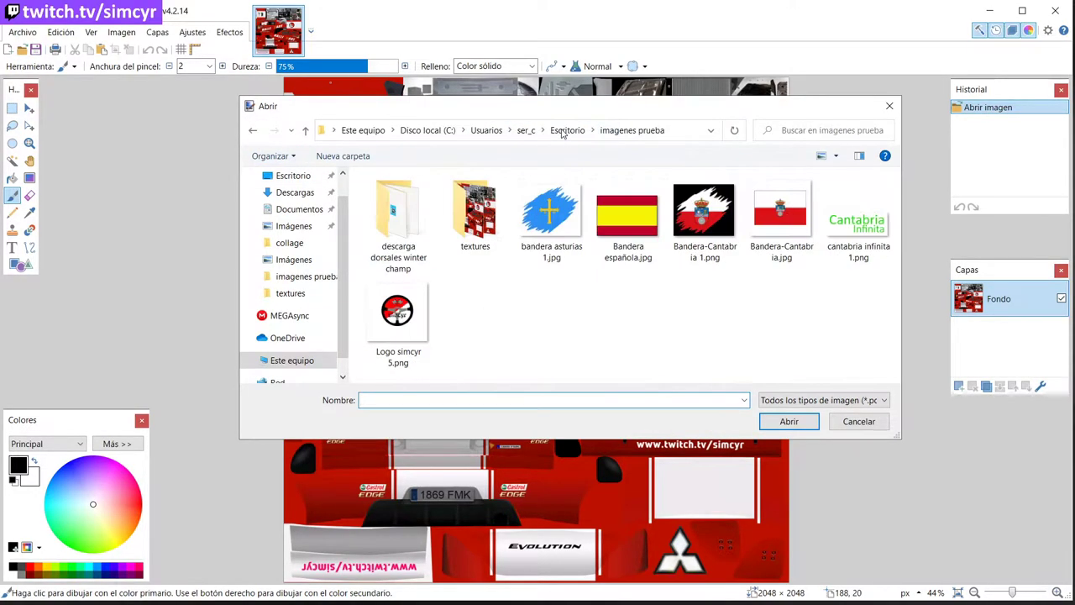
double_click(399, 235)
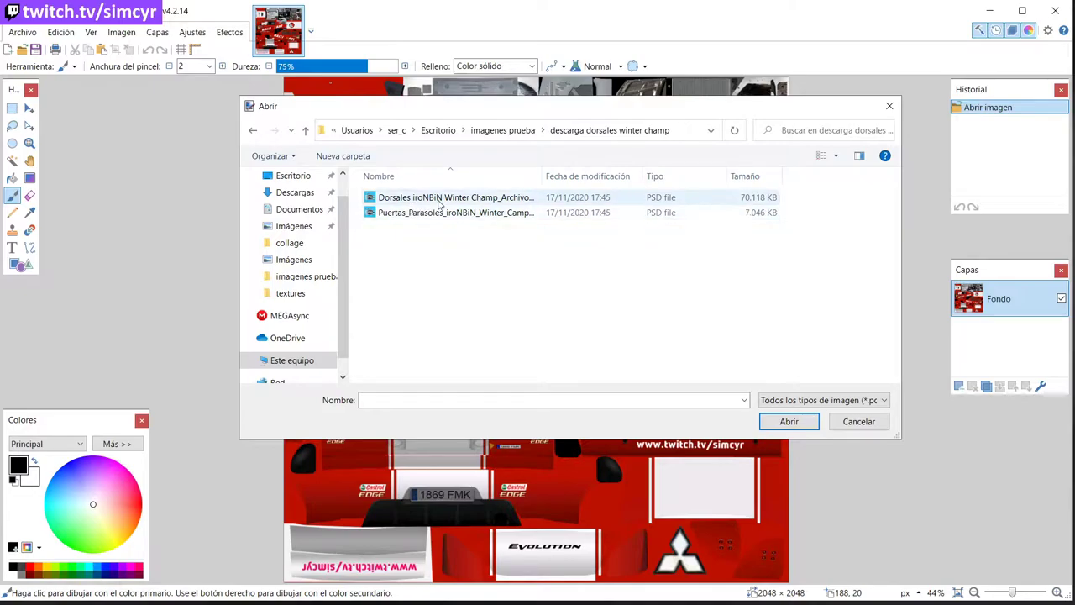
left_click(395, 201)
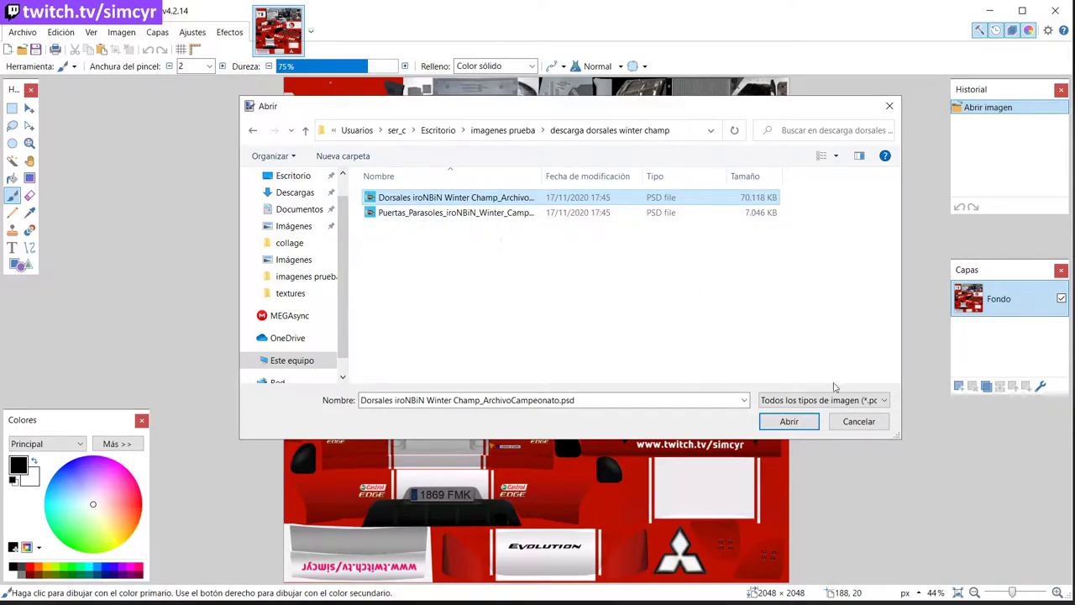
left_click(789, 422)
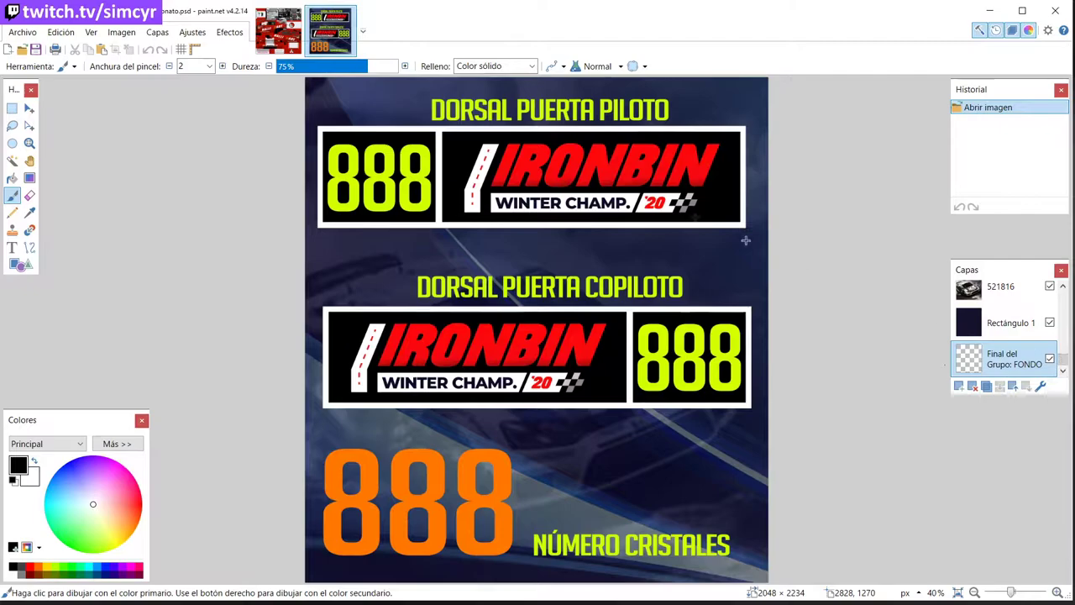
- Return to the car paint texture and examine the door area with its number plates at 67% zoom
left_click(278, 31)
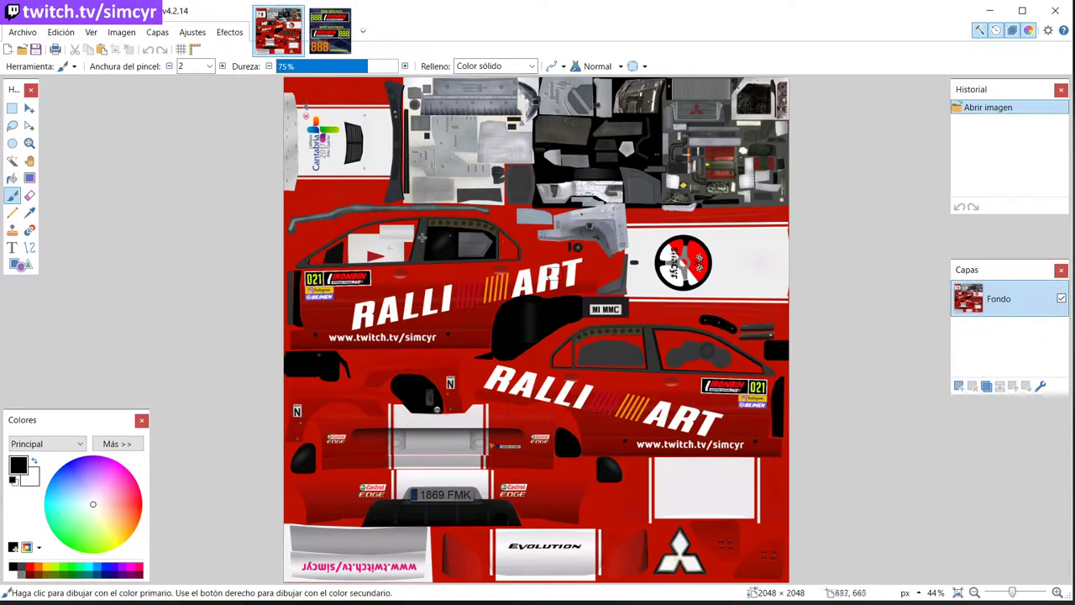
left_click(1057, 592)
left_click(1057, 592)
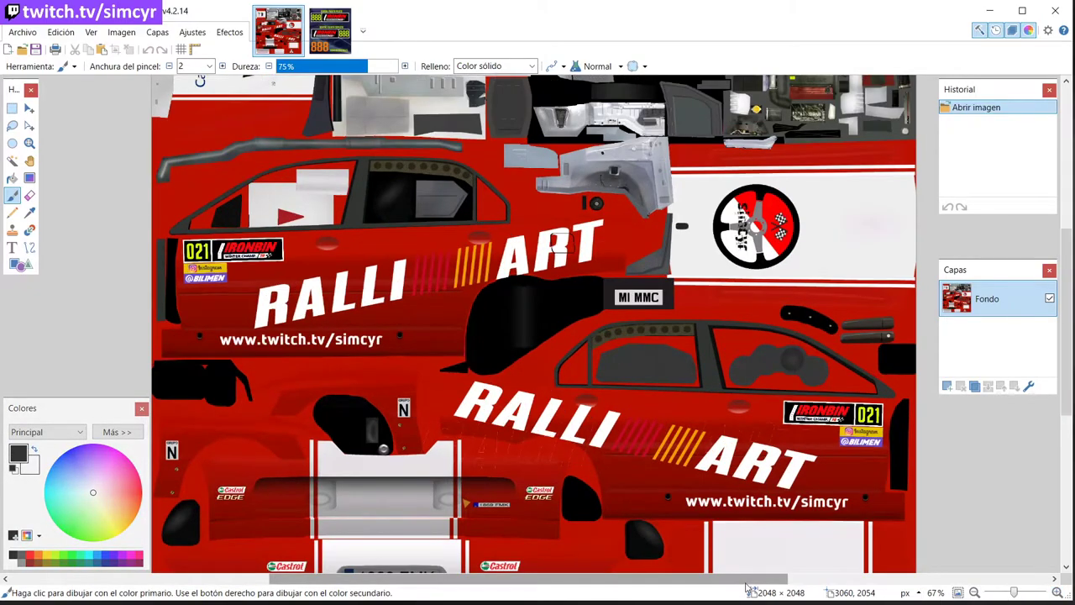
scroll(561, 384, "left", 3)
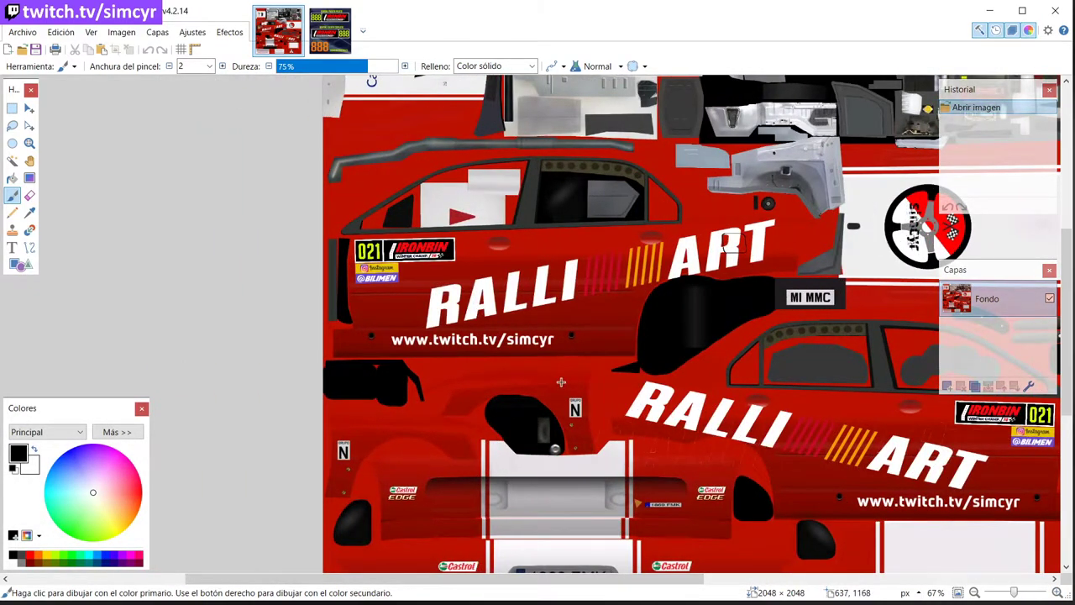
scroll(561, 382, "up", 1)
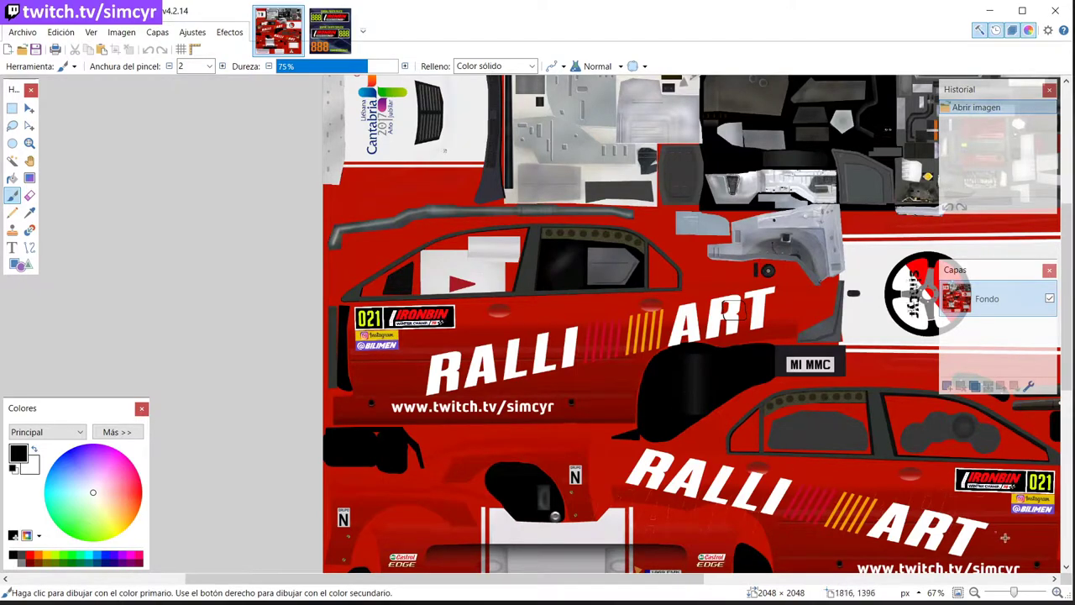
- Copy a clean red strip of about 37 × 125 px beside the IRONBIN plate on the upper door and paste it in place
left_click(1057, 592)
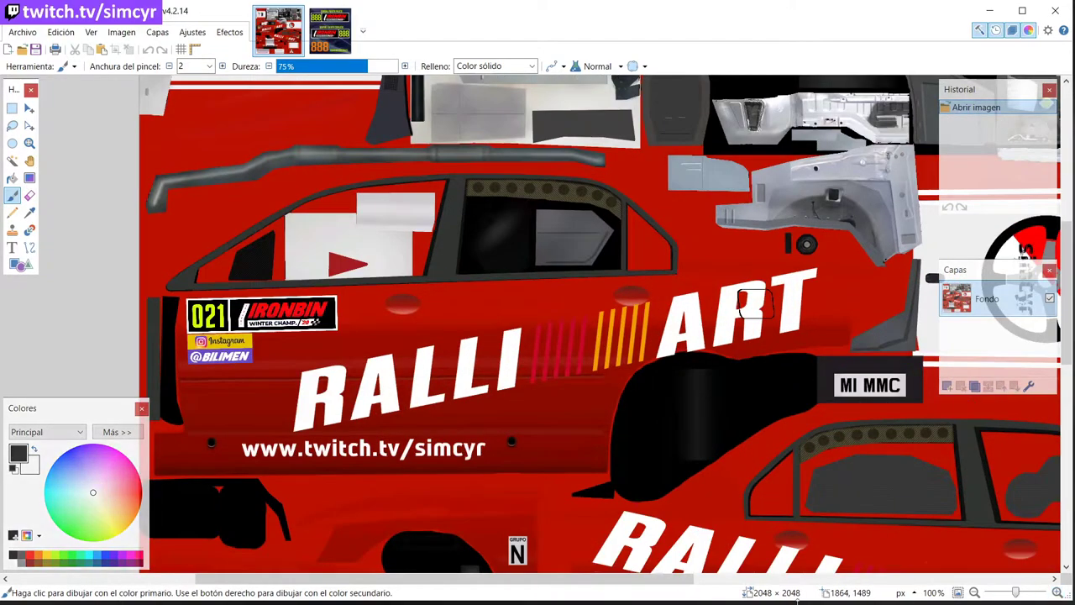
left_click_drag(685, 579, 579, 579)
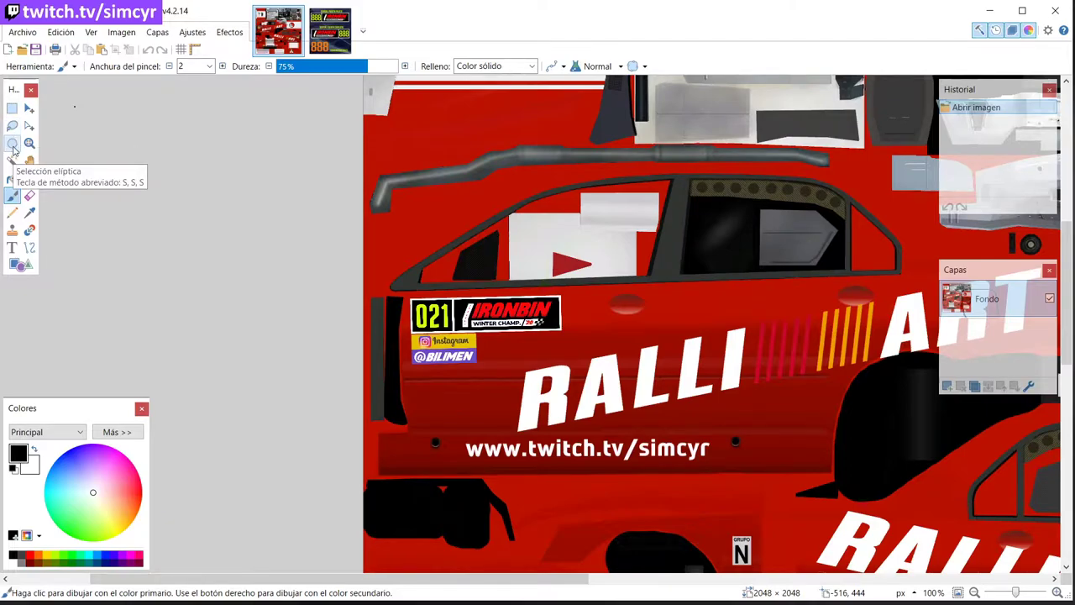
left_click(13, 110)
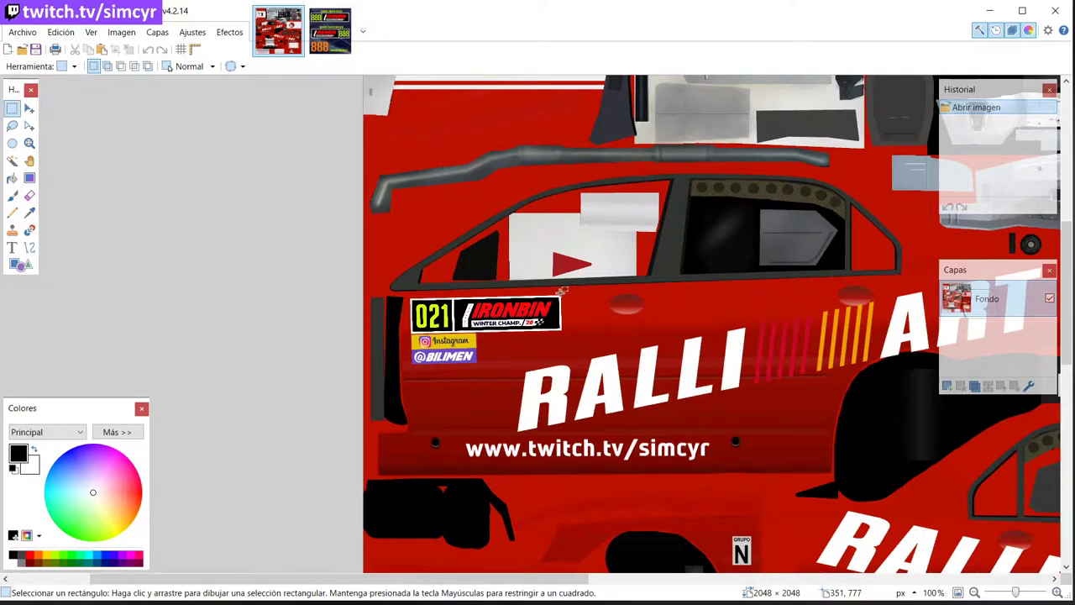
left_click_drag(562, 294, 581, 363)
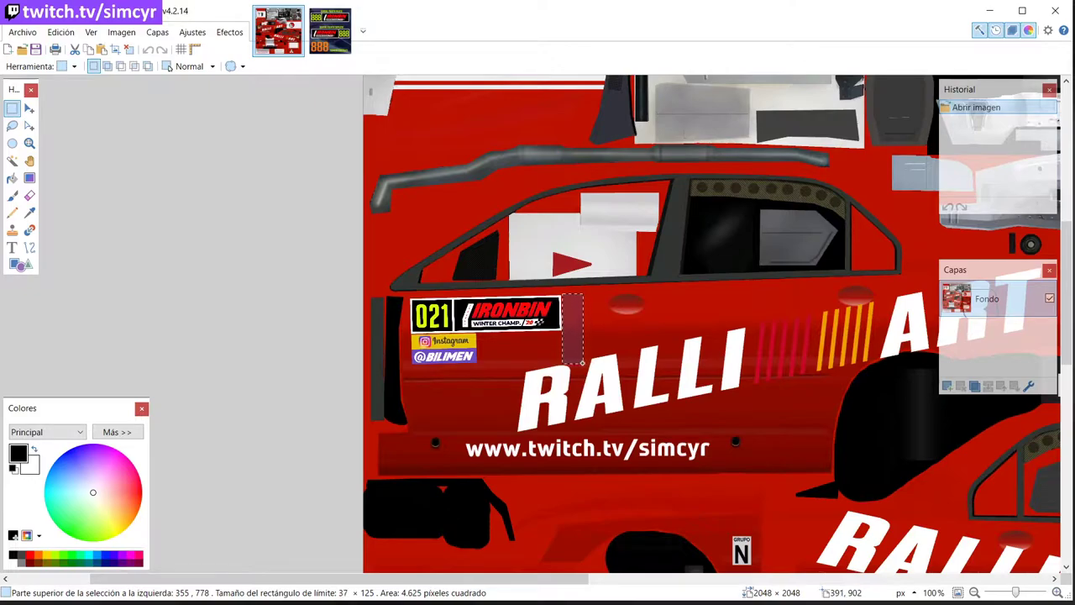
left_click_drag(581, 363, 581, 363)
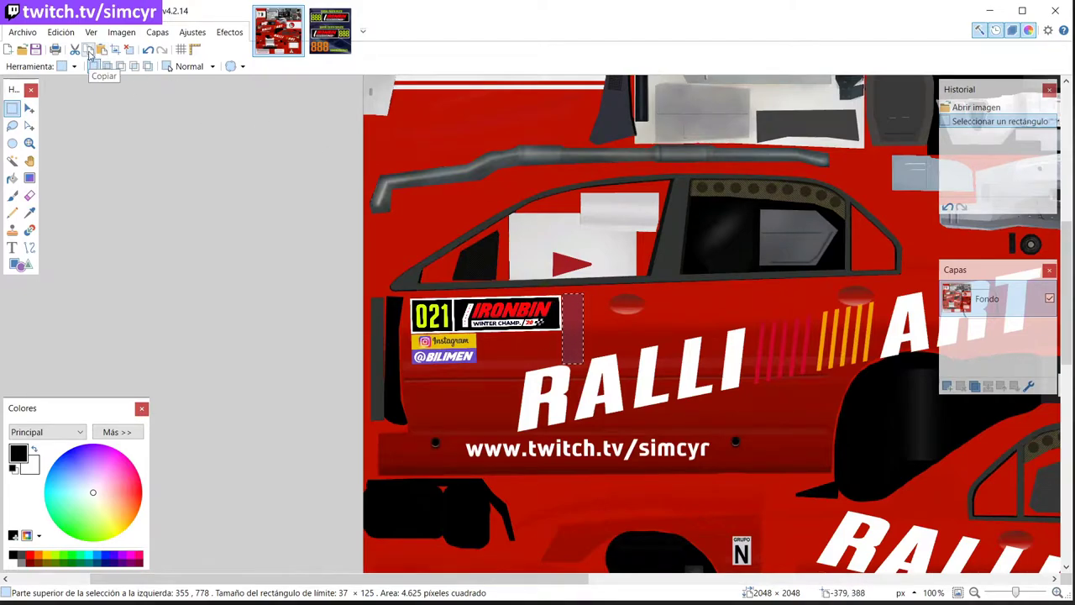
left_click(101, 49)
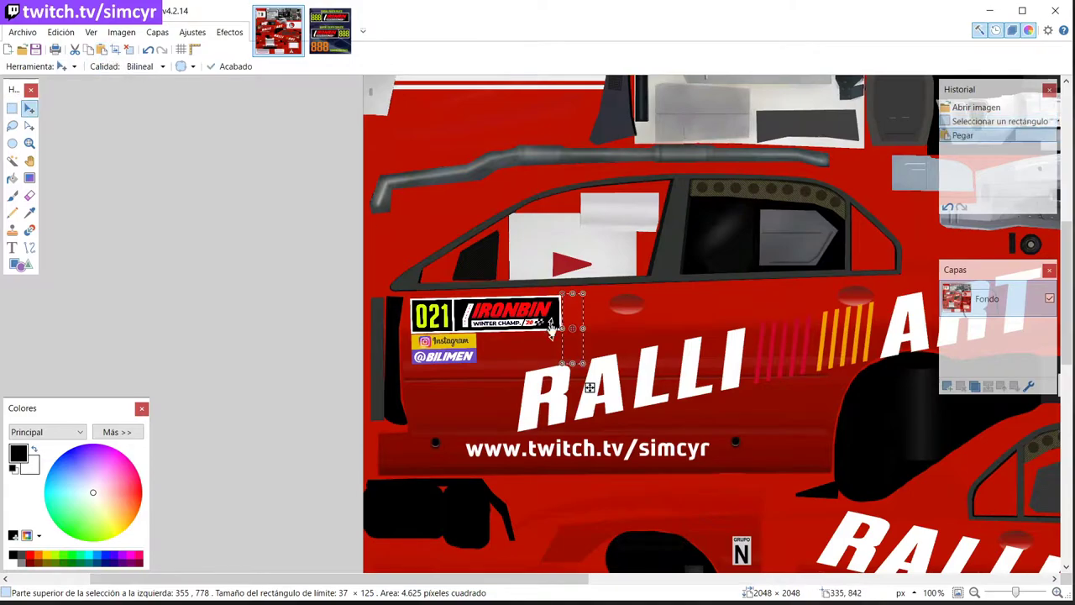
- Stretch the pasted strip over the upper door's stickers to about 311 × 125 px, rotate it about 0.96°, and deselect it
left_click_drag(563, 329, 411, 335)
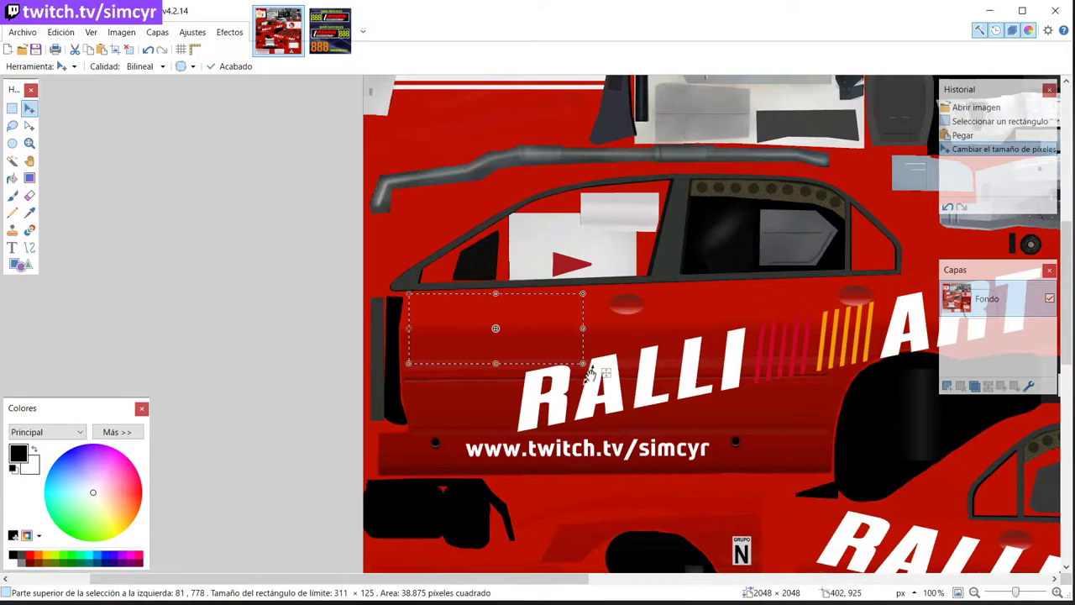
left_click(1057, 593)
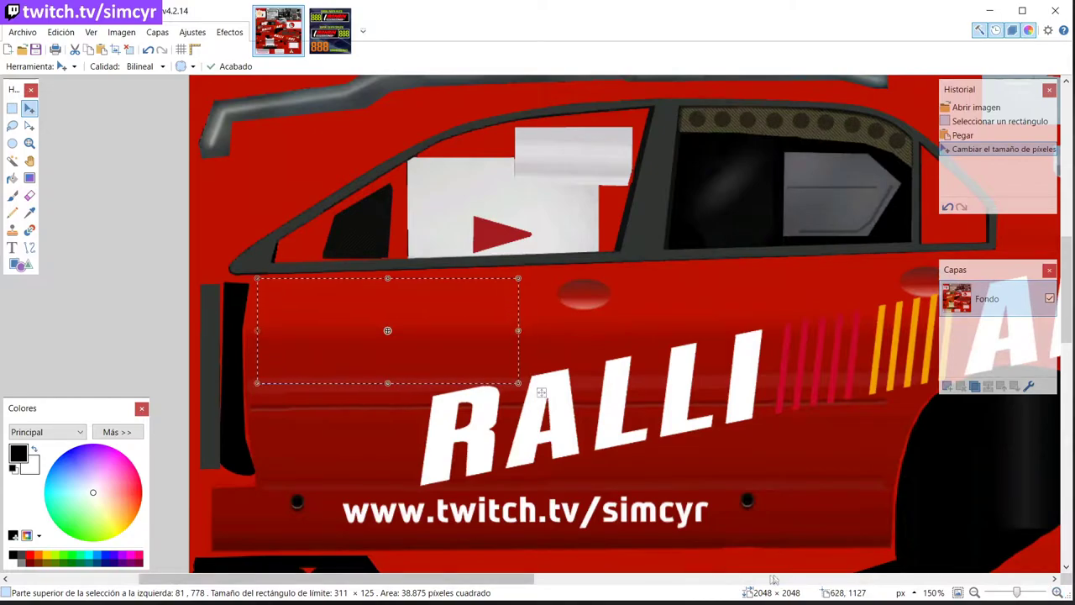
left_click_drag(407, 585, 378, 585)
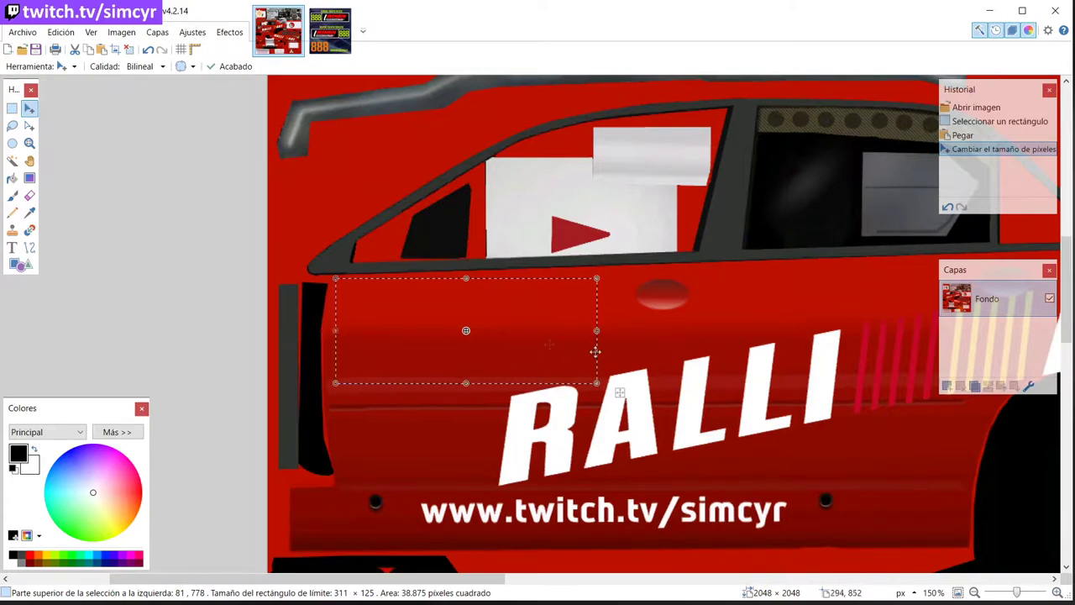
mouse_move(598, 382)
left_mouse_down()
mouse_move(606, 386)
mouse_move(606, 372)
left_mouse_up()
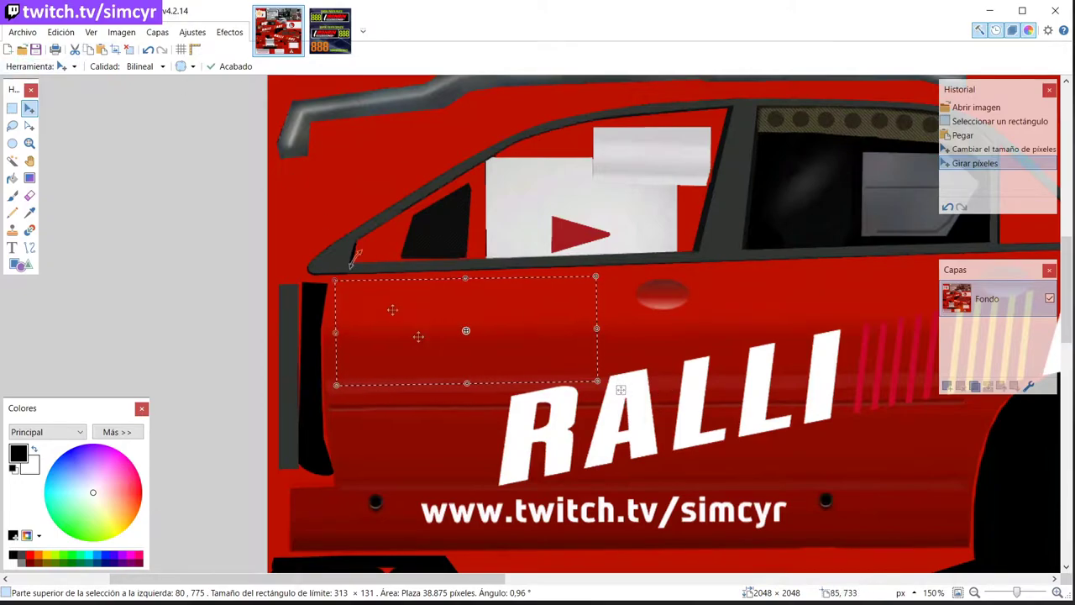
left_click(12, 107)
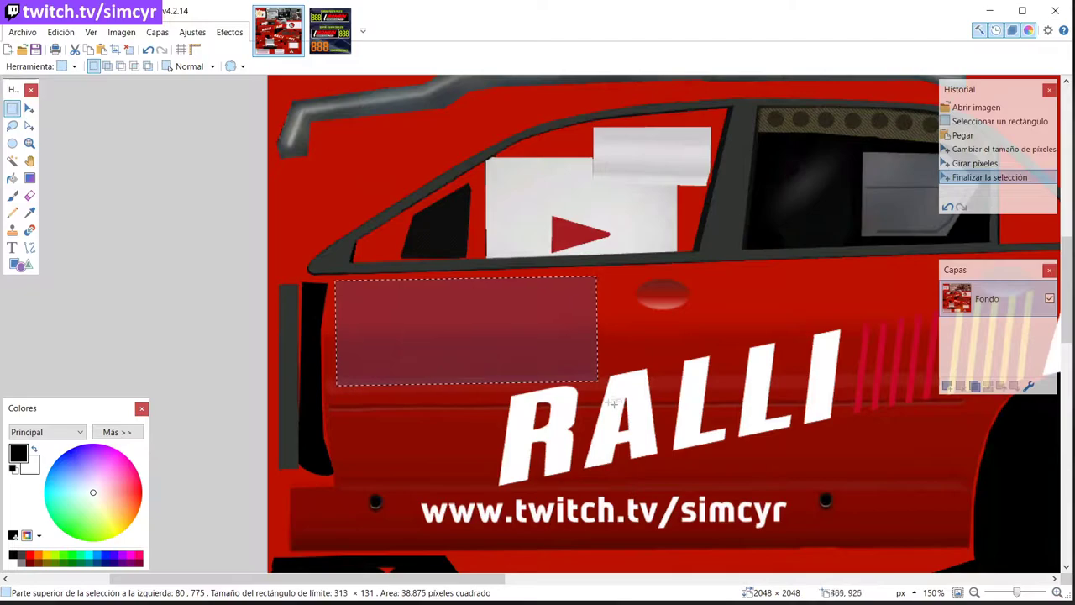
left_click(609, 330)
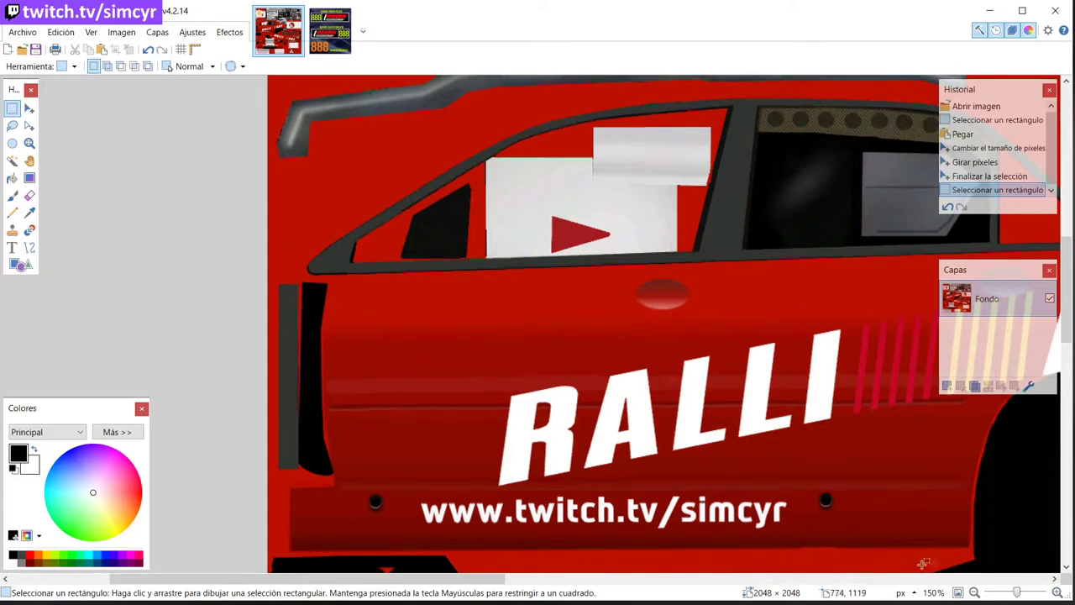
- Copy a red strip of about 20 × 127 px beside the IRONBIN plate on the lower door and paste it in place
left_click(974, 592)
left_click(974, 592)
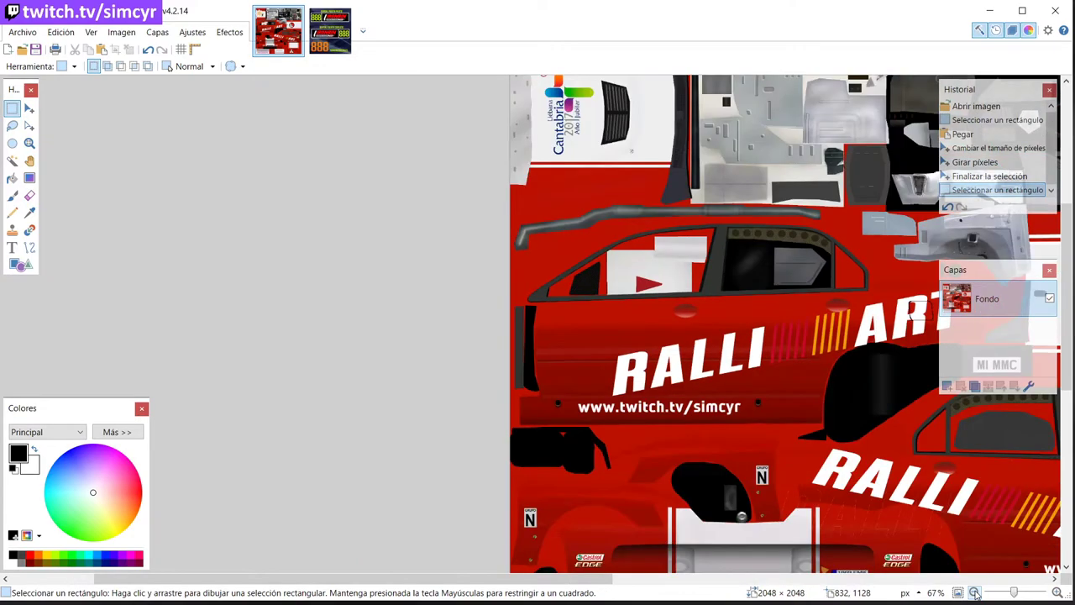
left_click(1056, 592)
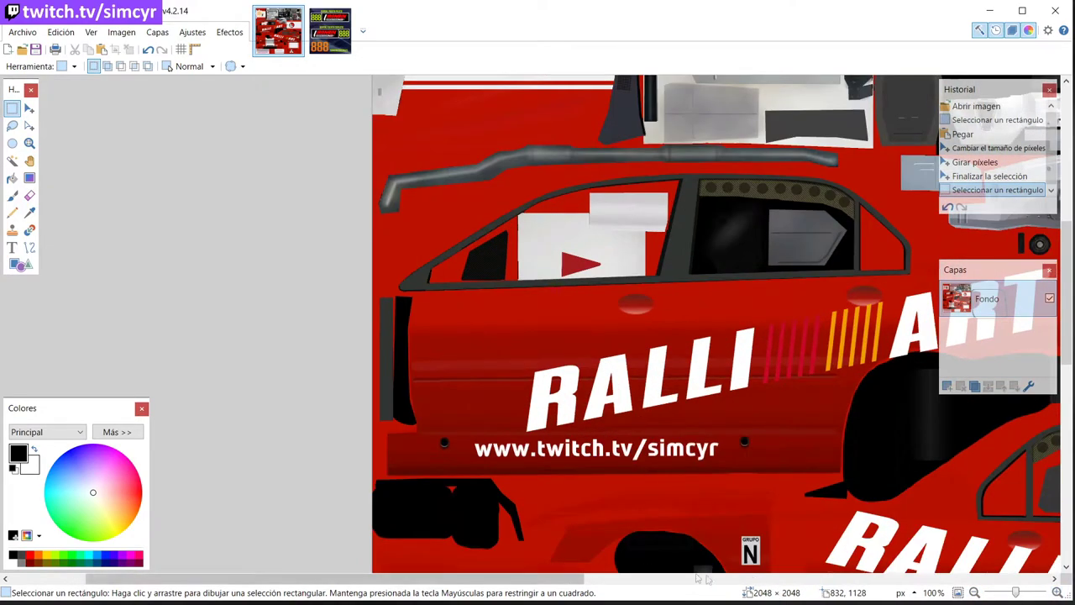
left_click_drag(336, 586, 665, 592)
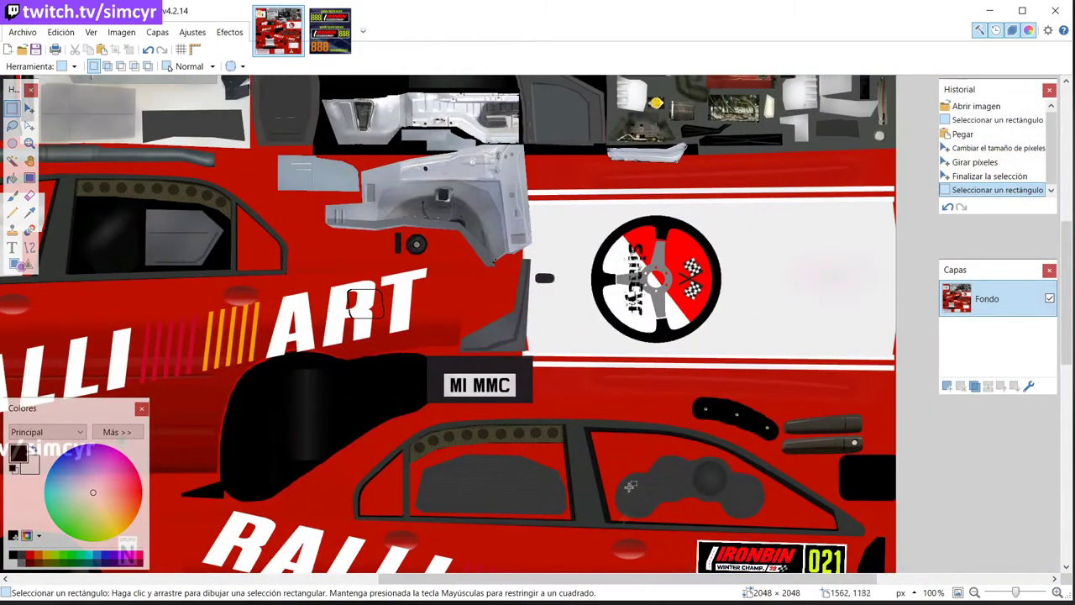
scroll(866, 416, "down", 3)
scroll(865, 416, "up", 1)
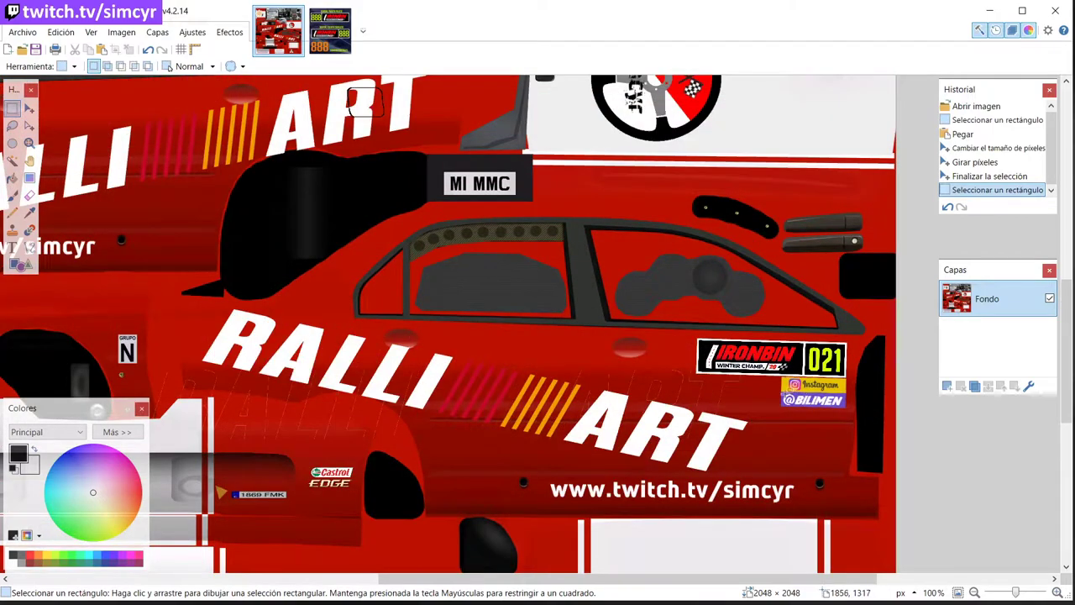
left_click_drag(686, 335, 691, 404)
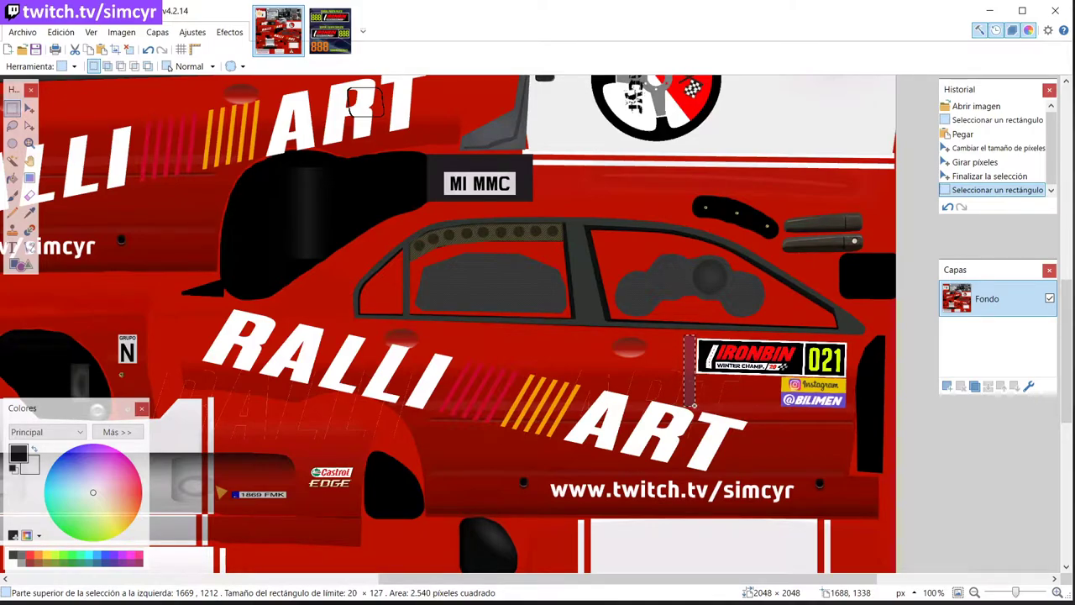
left_click_drag(693, 406, 695, 405)
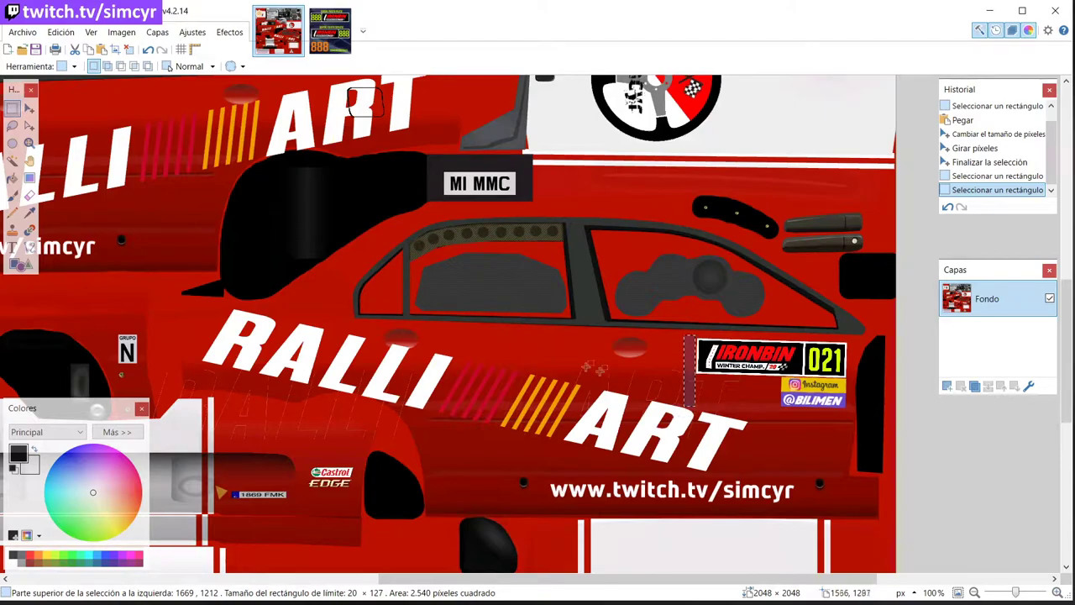
left_click(88, 50)
left_click(101, 49)
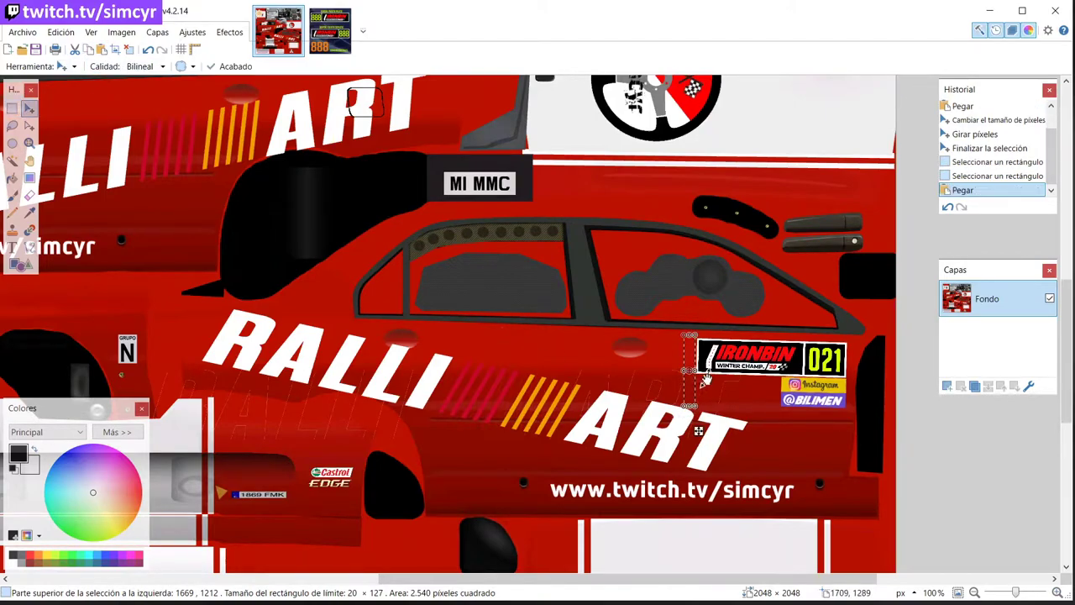
- Stretch the pasted strip over the lower door's stickers to about 298 × 127 px, align it at about -0.65°, and deselect it
left_click_drag(693, 376, 851, 392)
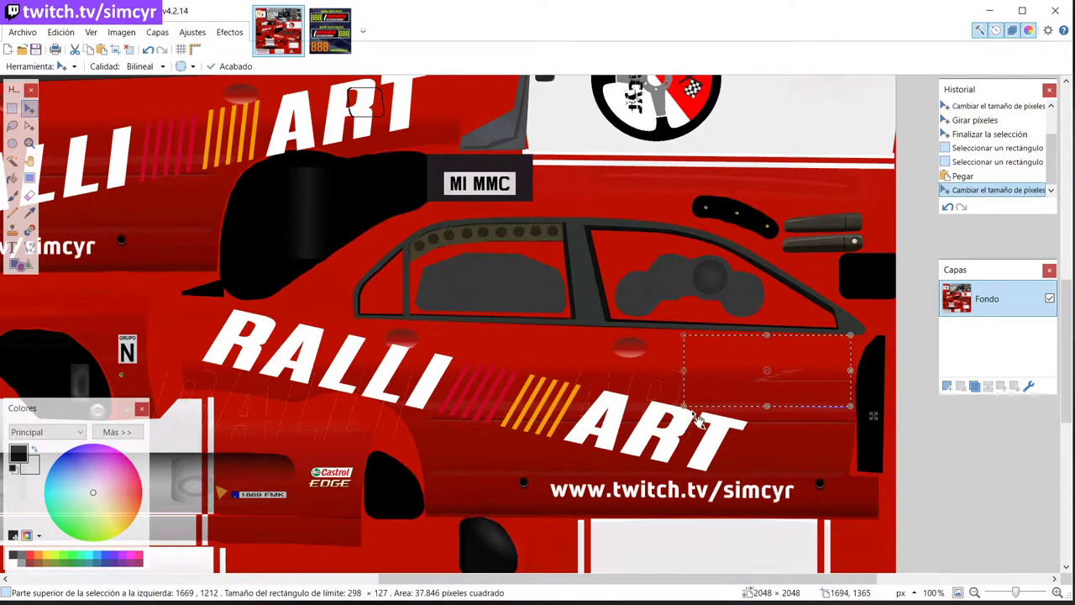
left_click(1058, 592)
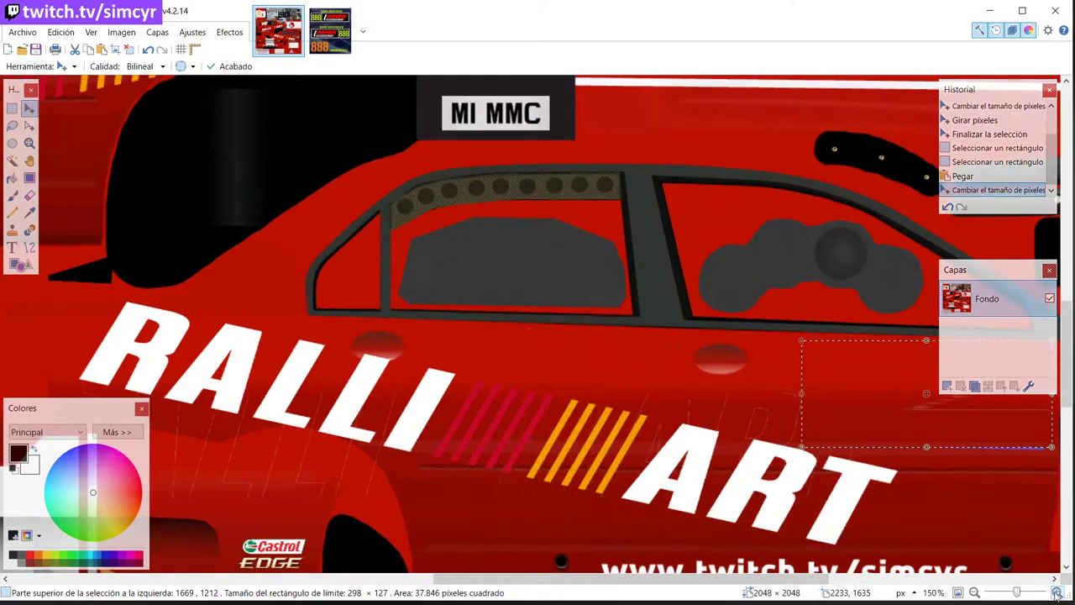
scroll(918, 451, "right", 6)
scroll(768, 453, "down", 2)
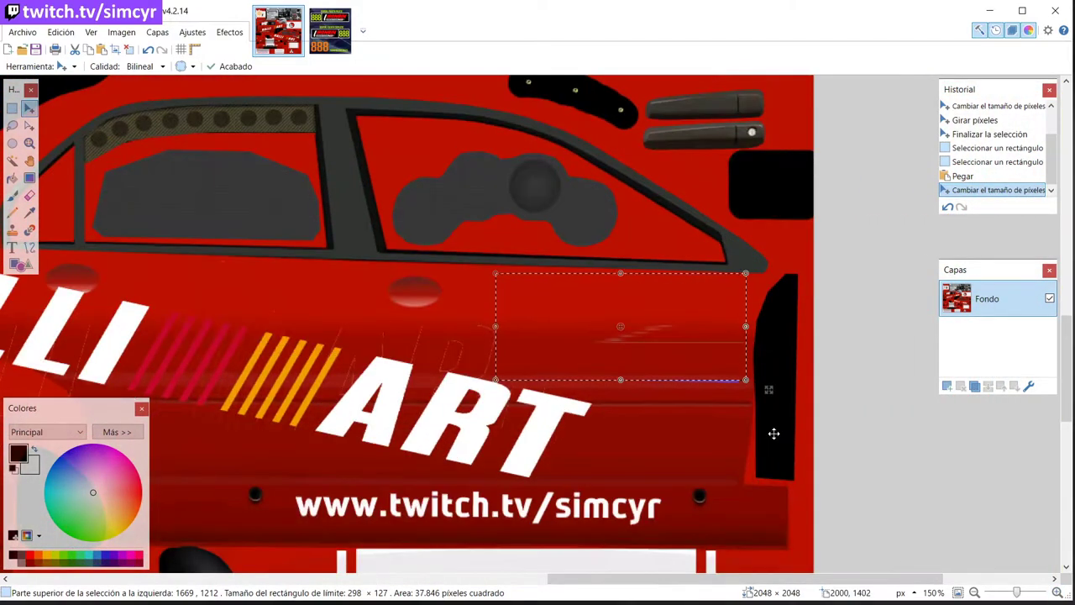
left_click_drag(749, 388, 755, 392)
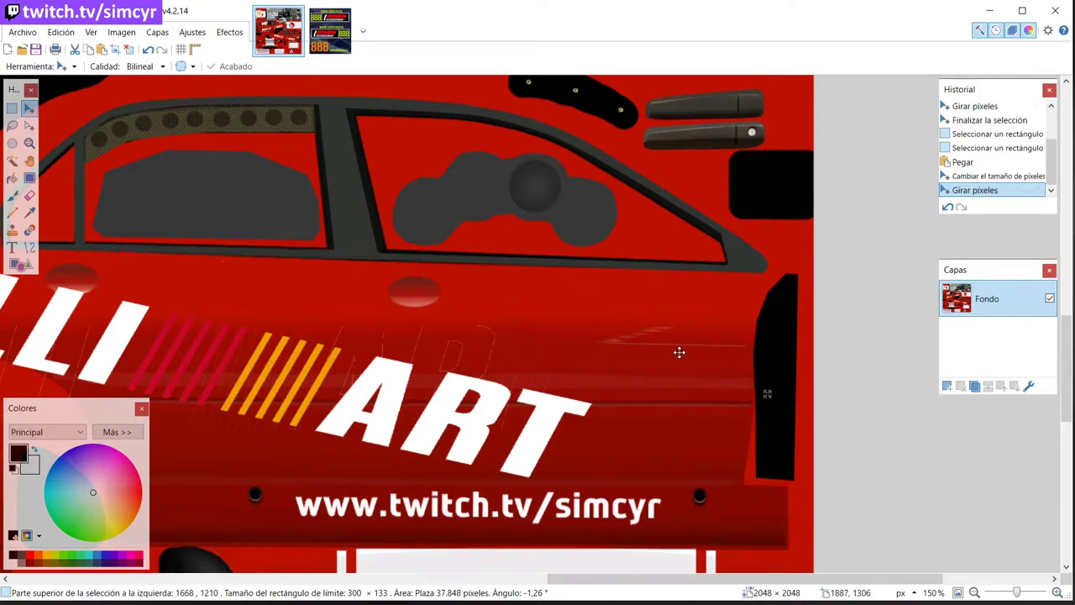
left_click(679, 353)
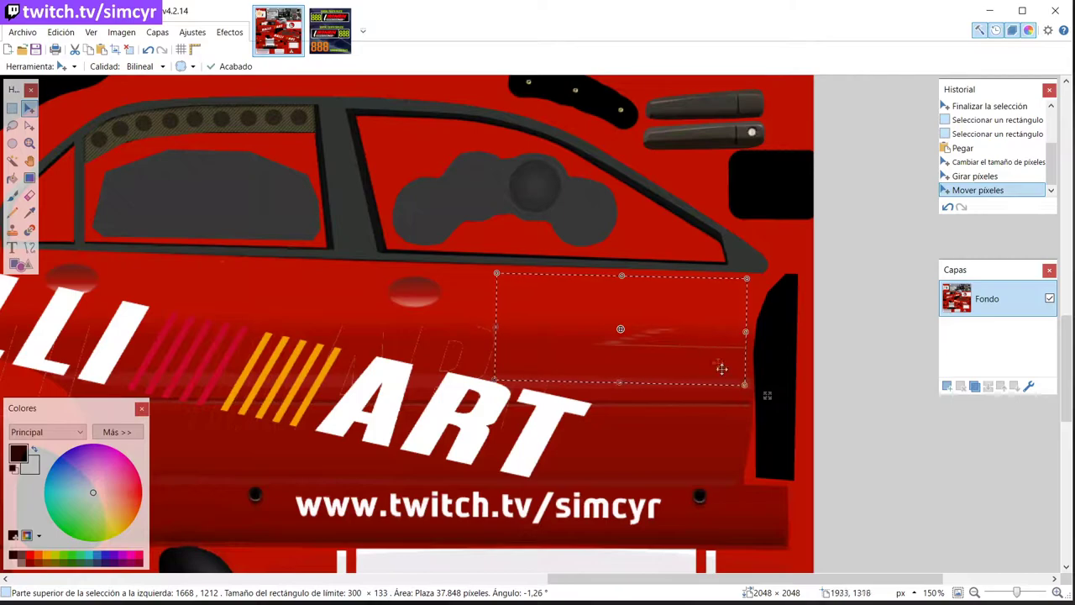
left_click_drag(752, 385, 753, 388)
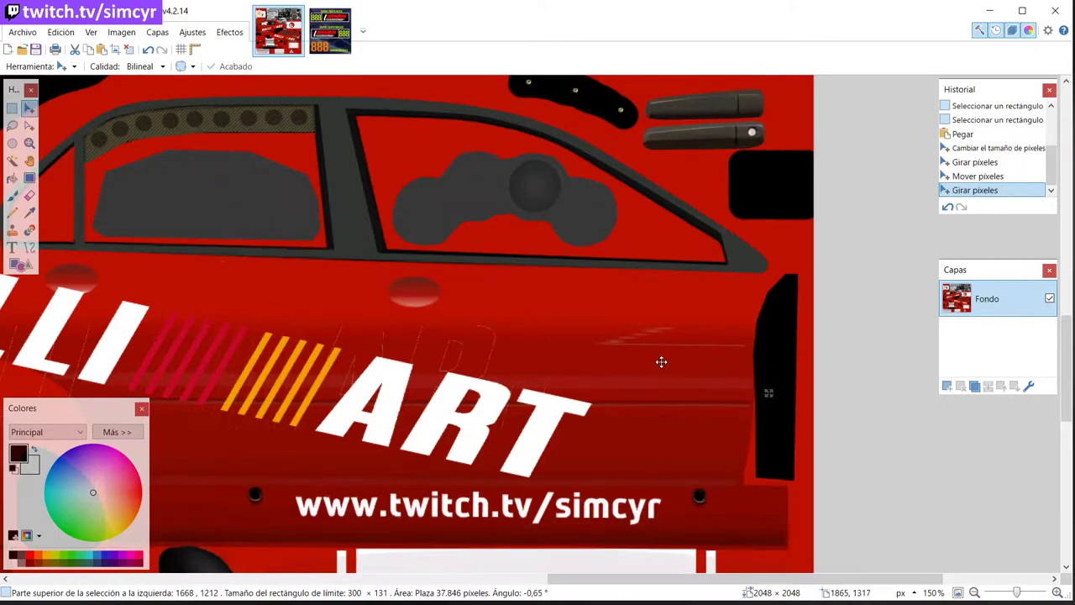
left_click_drag(661, 362, 660, 362)
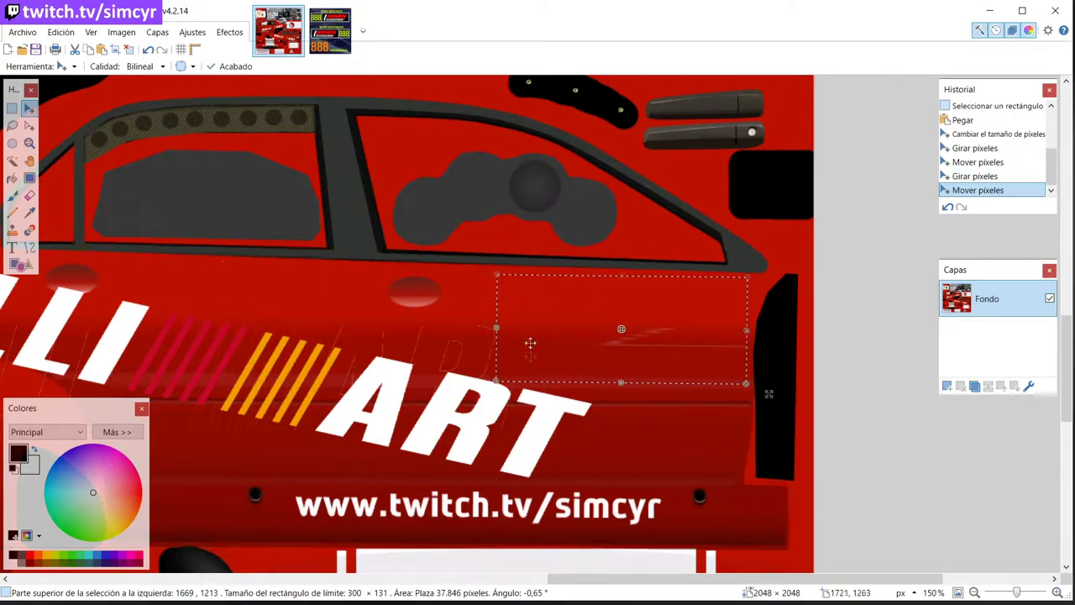
left_click(12, 107)
left_click(484, 307)
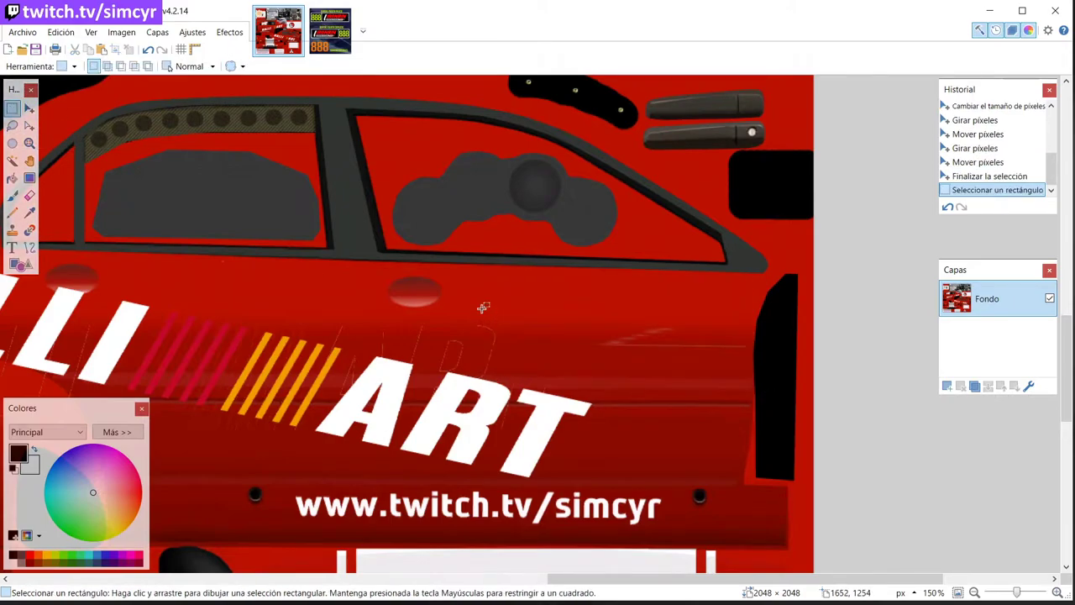
- Fit the whole car texture in the window, and examine the layer list of the Dorsales PSD image
left_click(975, 593)
left_click_drag(912, 578, 676, 588)
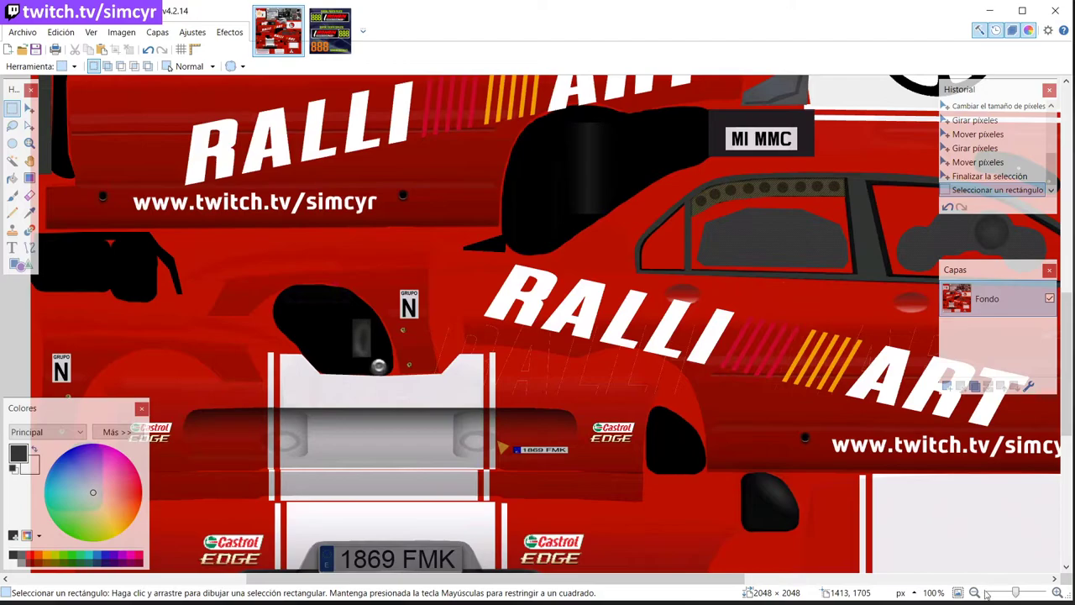
left_click(975, 593)
left_click(975, 593)
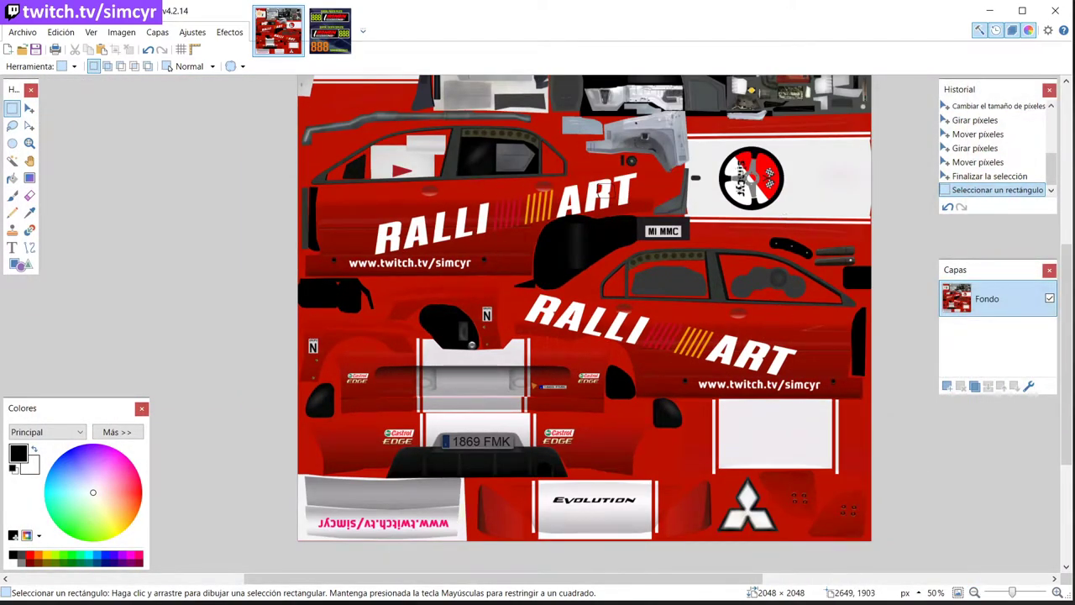
left_click(957, 593)
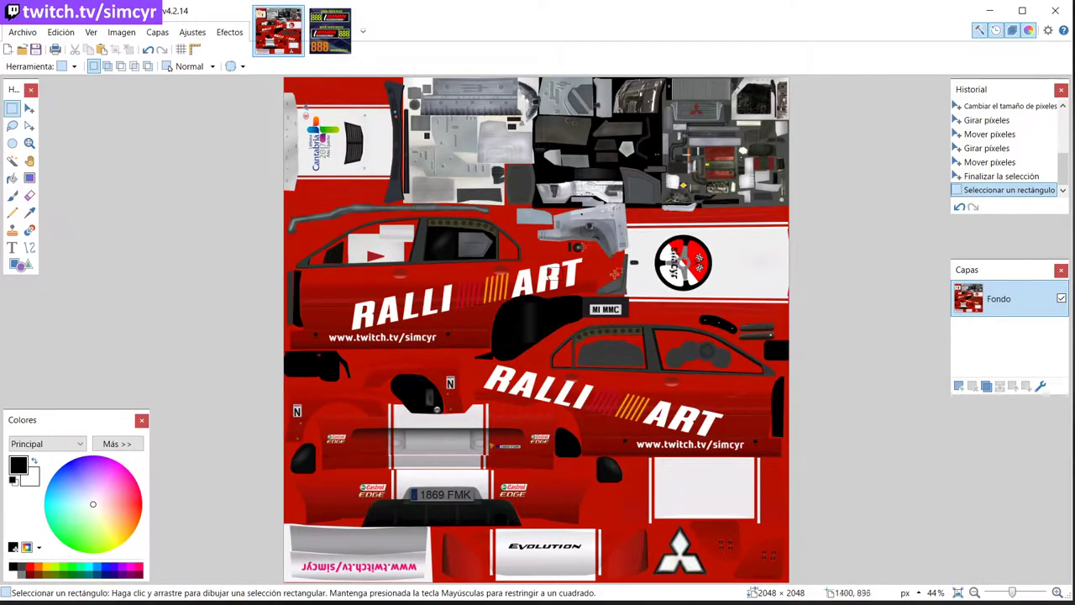
left_click(328, 39)
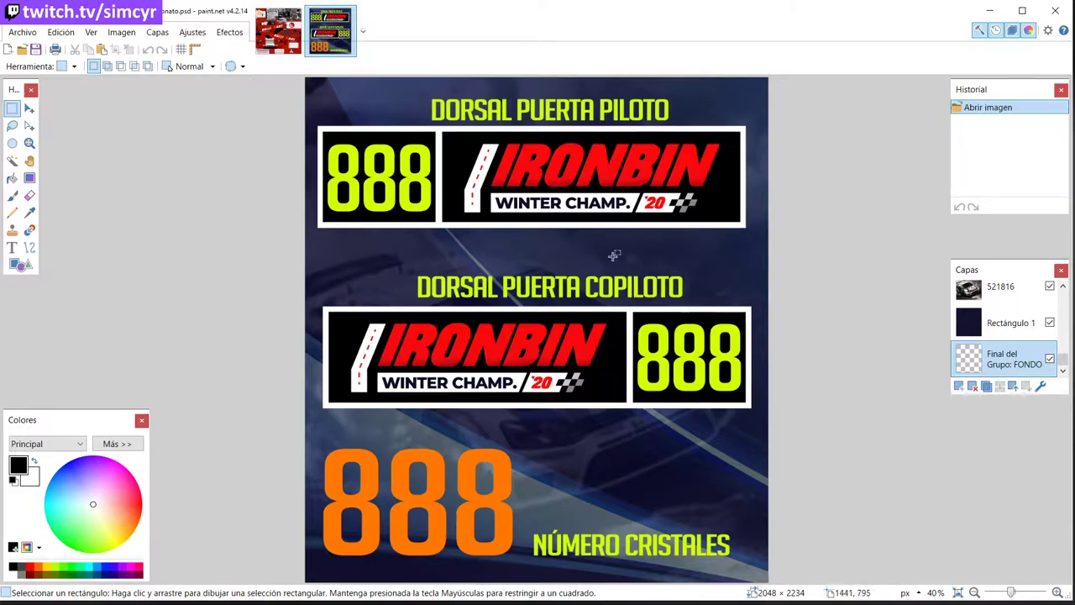
scroll(1008, 328, "up", 10)
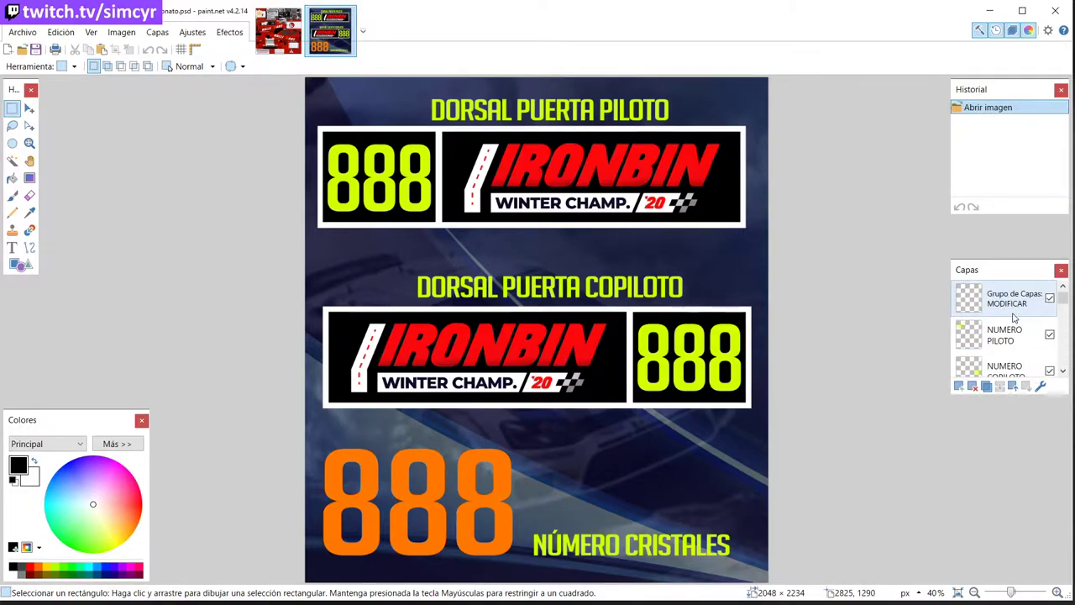
scroll(1012, 320, "down", 10)
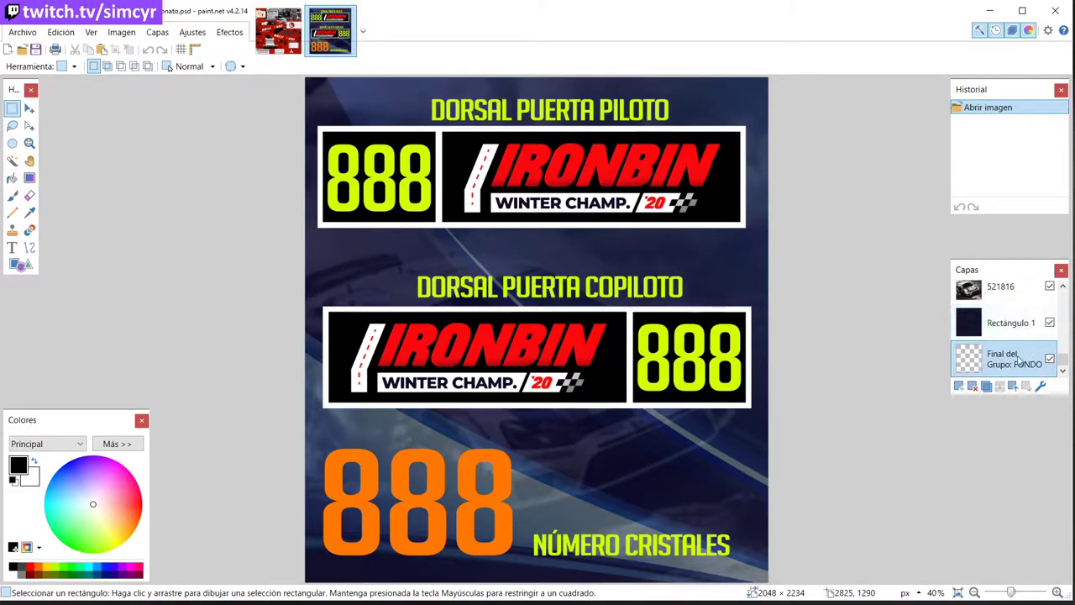
scroll(1011, 334, "up", 5)
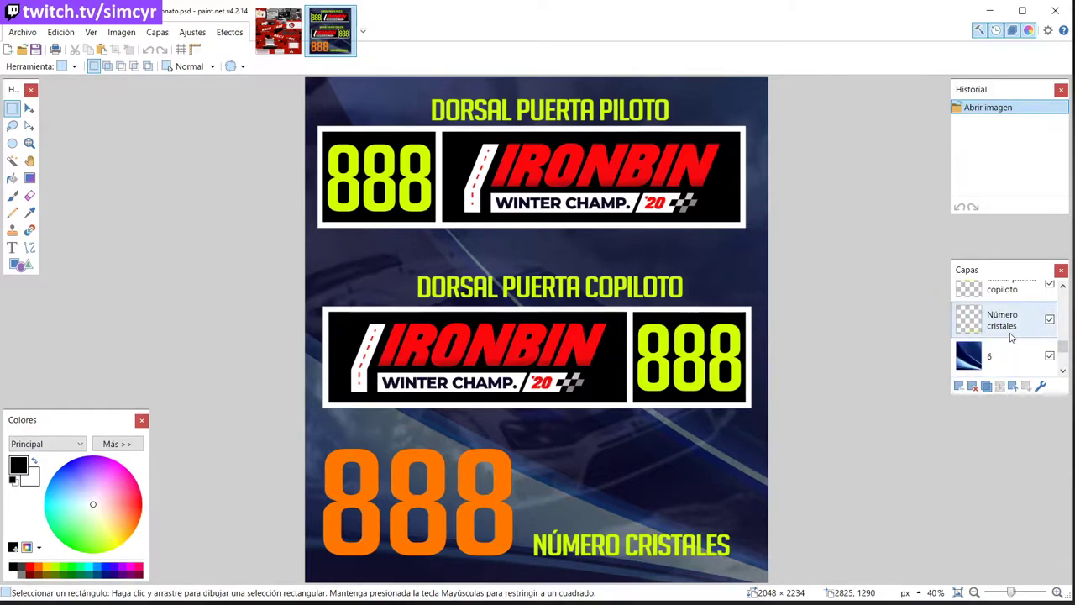
scroll(1011, 340, "up", 3)
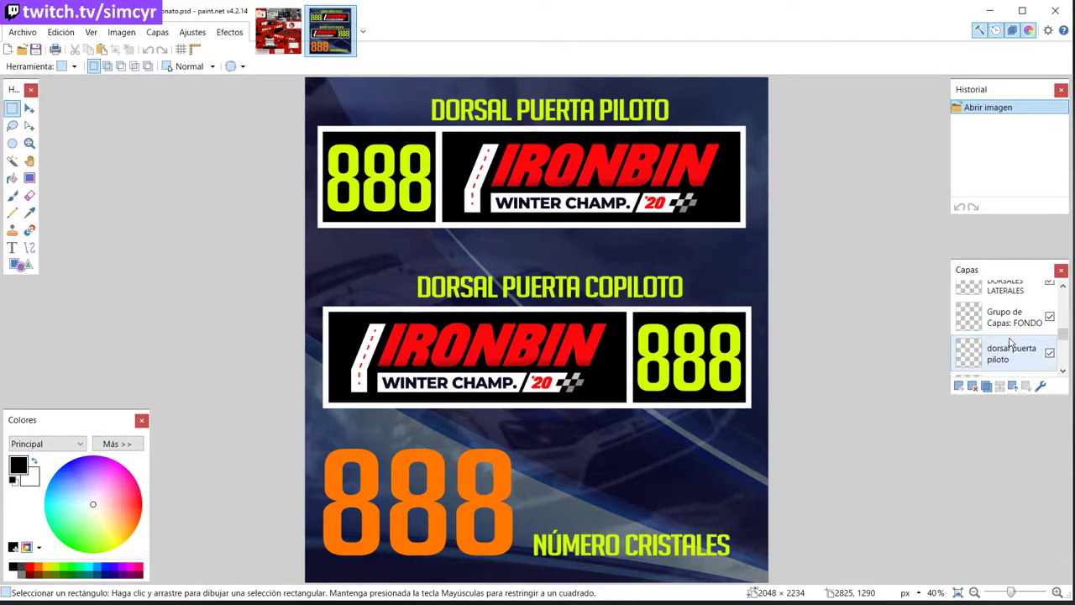
- Hide the background layers 6, 521816 and Rectángulo 1 in the championship plates PSD
left_click(1006, 356)
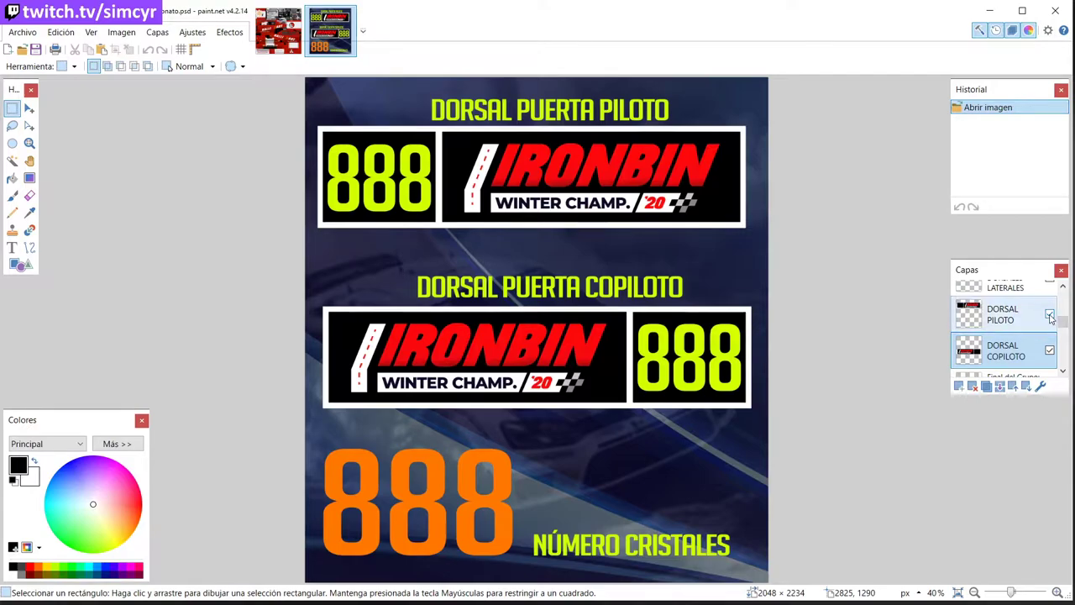
left_click_drag(1062, 321, 1062, 353)
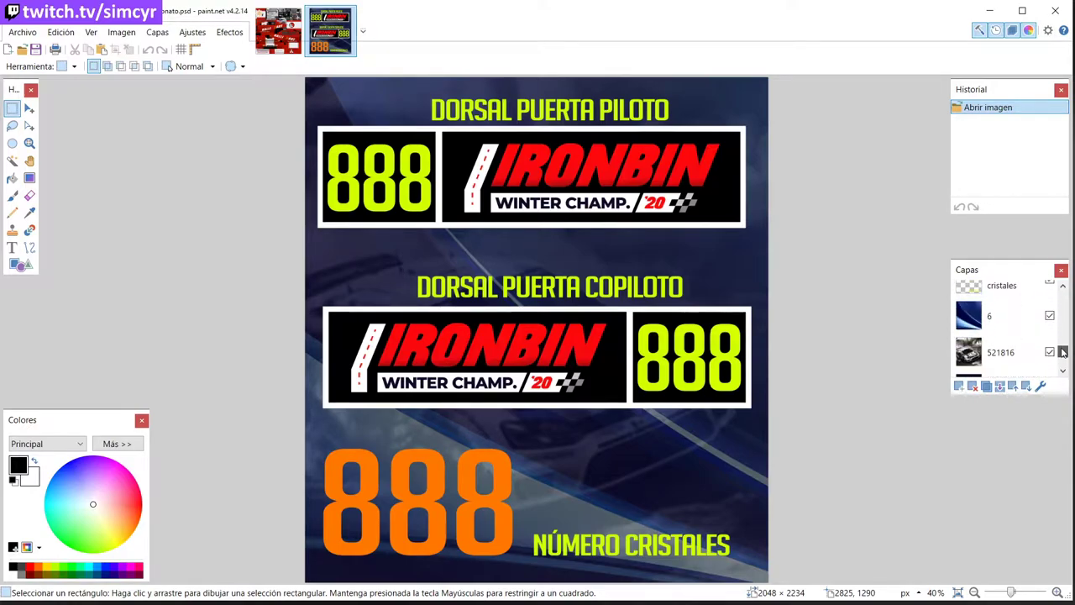
left_click(1049, 317)
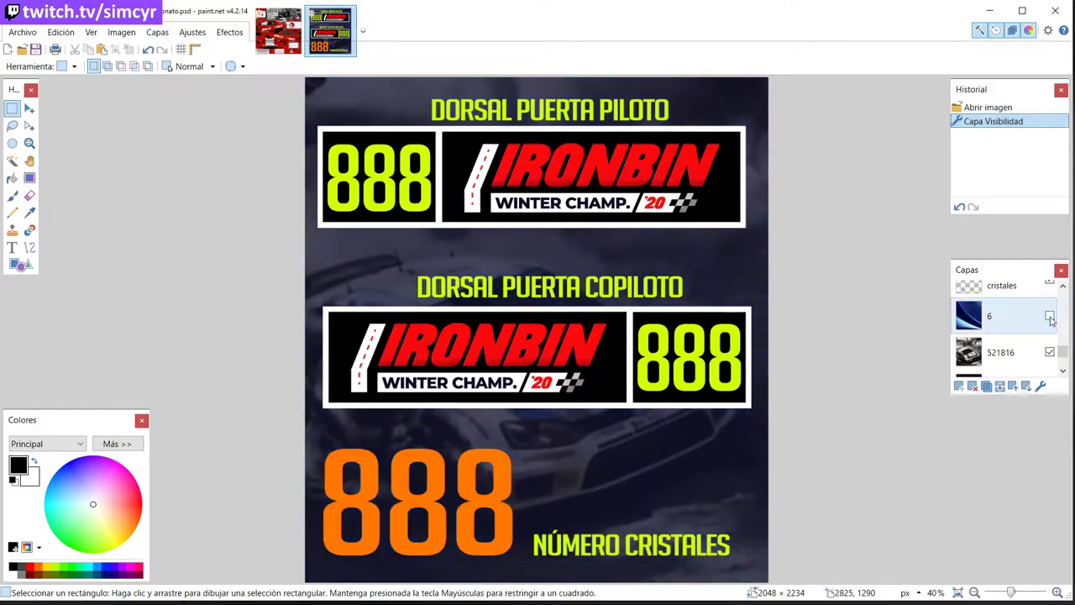
left_click(1049, 353)
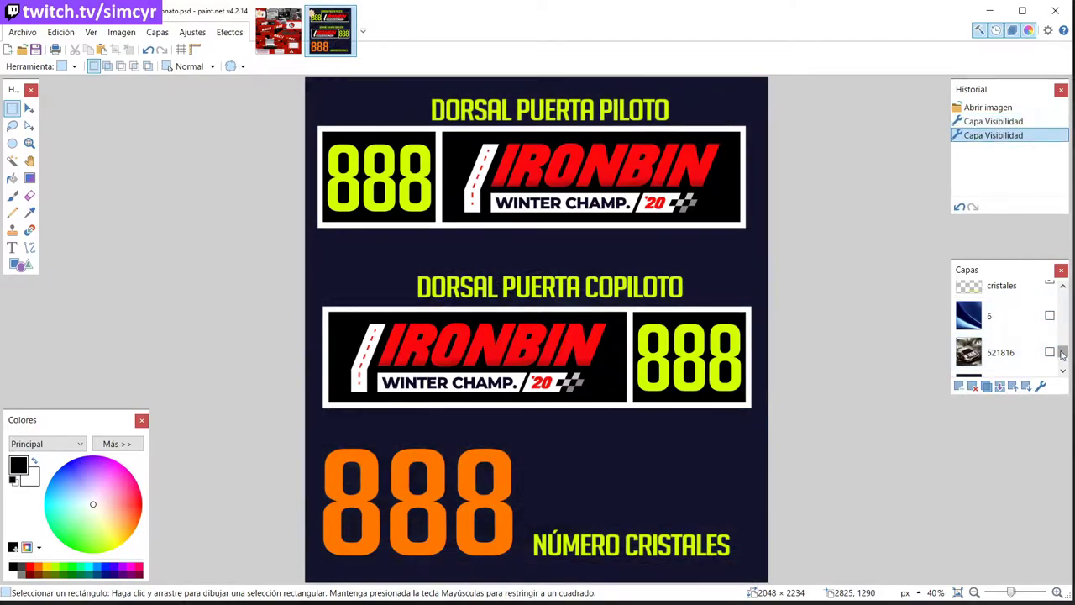
scroll(1062, 353, "down", 2)
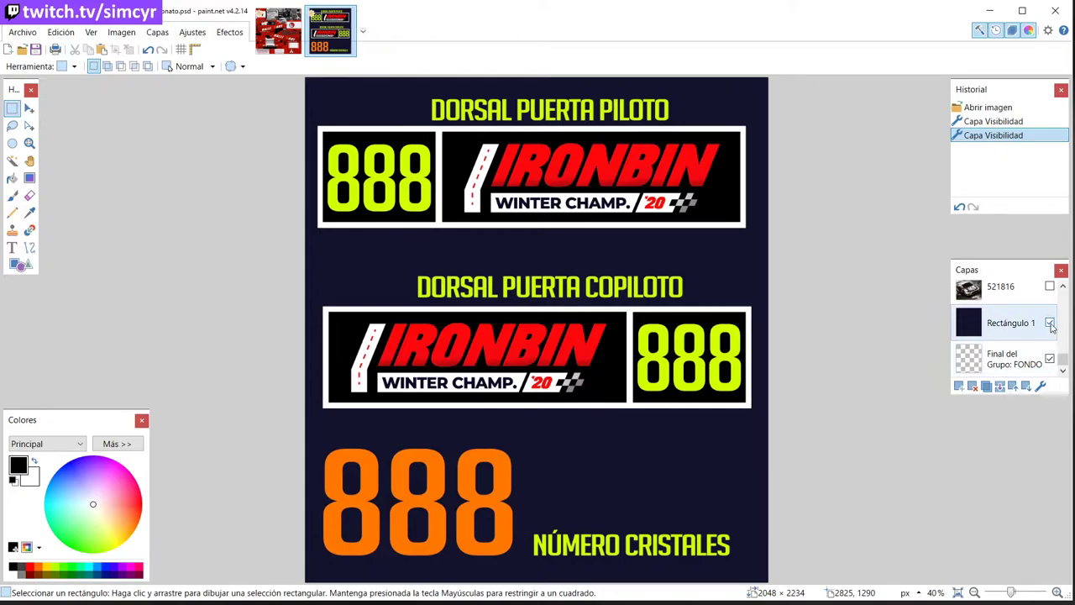
left_click(1050, 324)
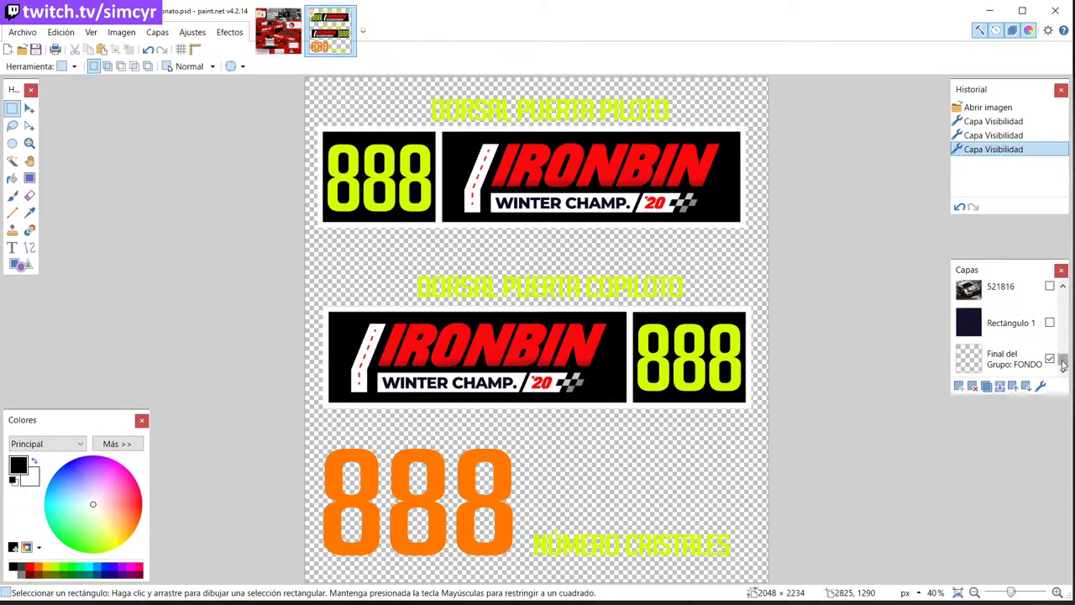
- Copy the DORSAL COPILOTO plate from its layer with a selection of about 1925 × 476 px and paste it on a new car texture layer
left_click_drag(1062, 362, 1062, 327)
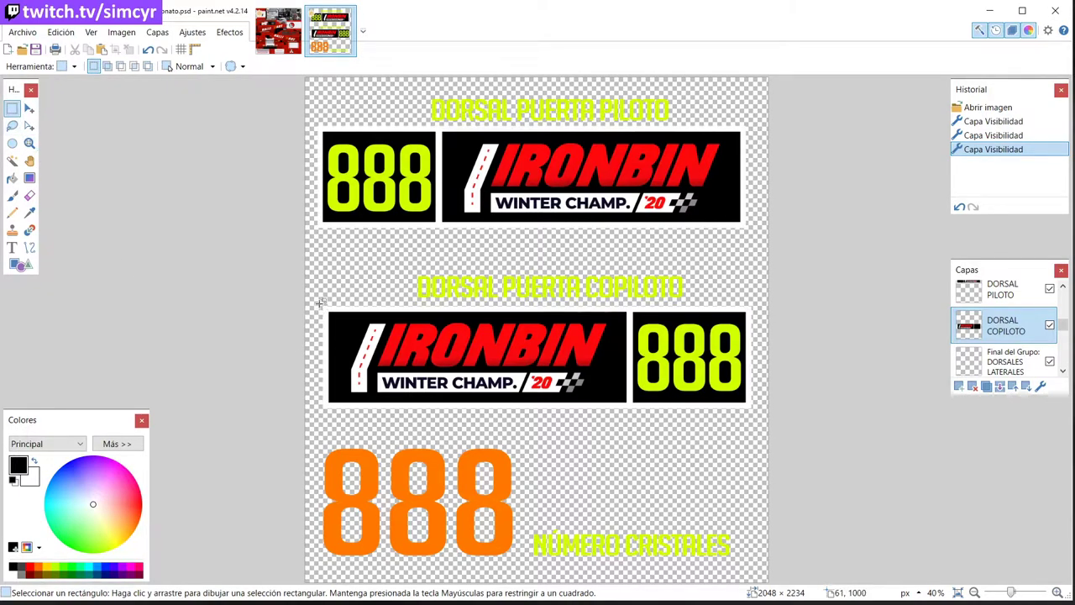
left_click_drag(319, 304, 753, 409)
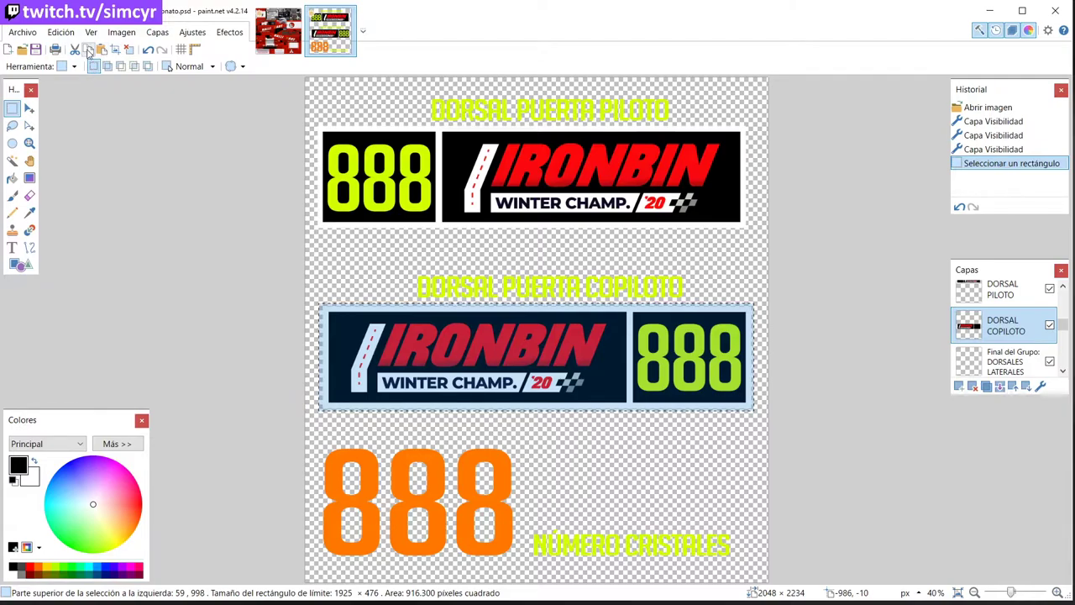
left_click(278, 31)
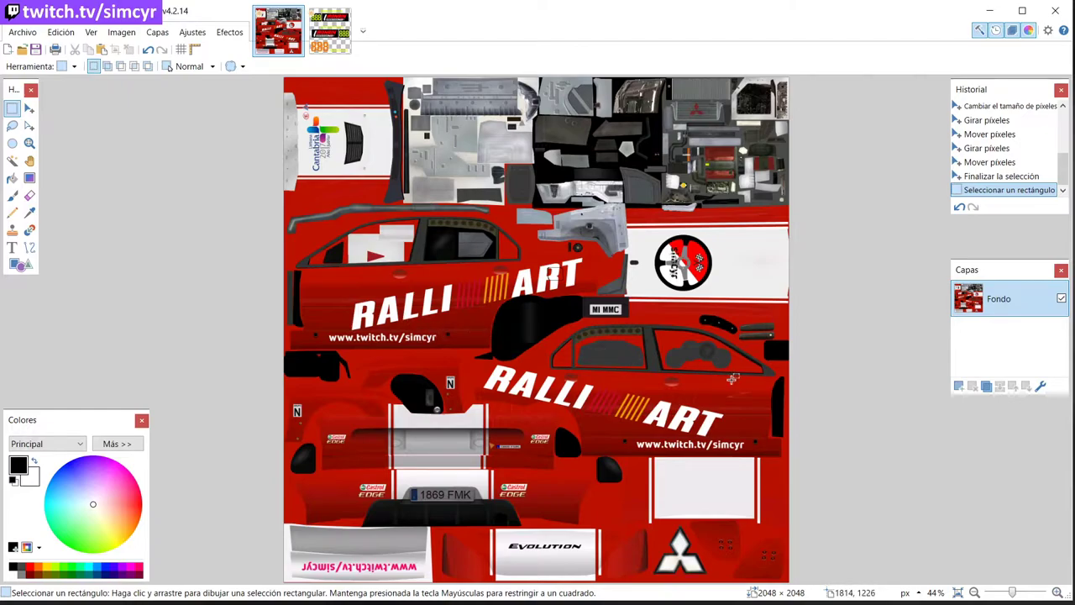
left_click(959, 386)
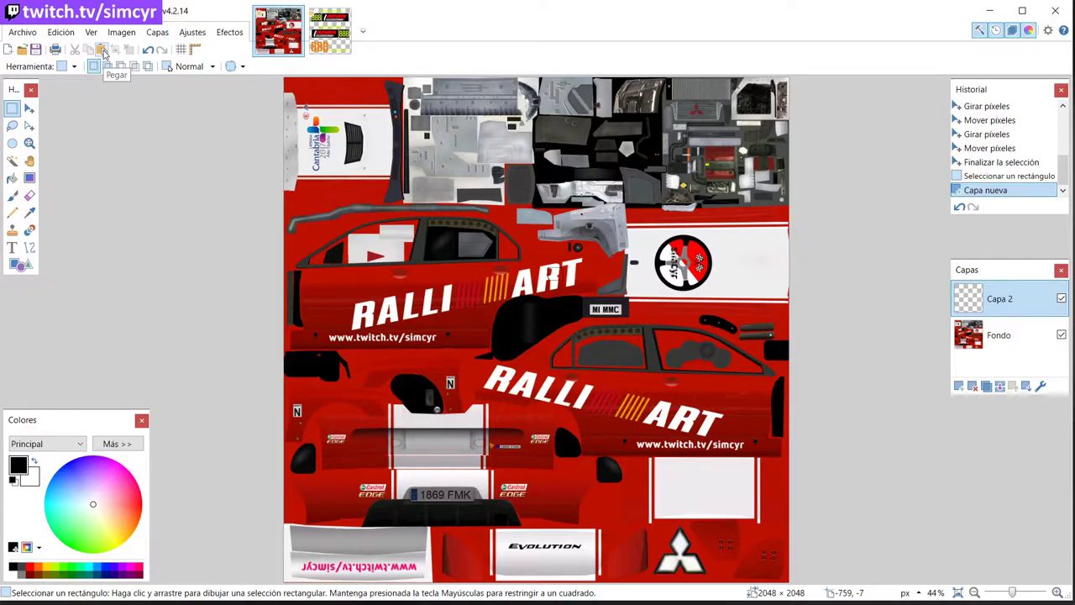
left_click(101, 51)
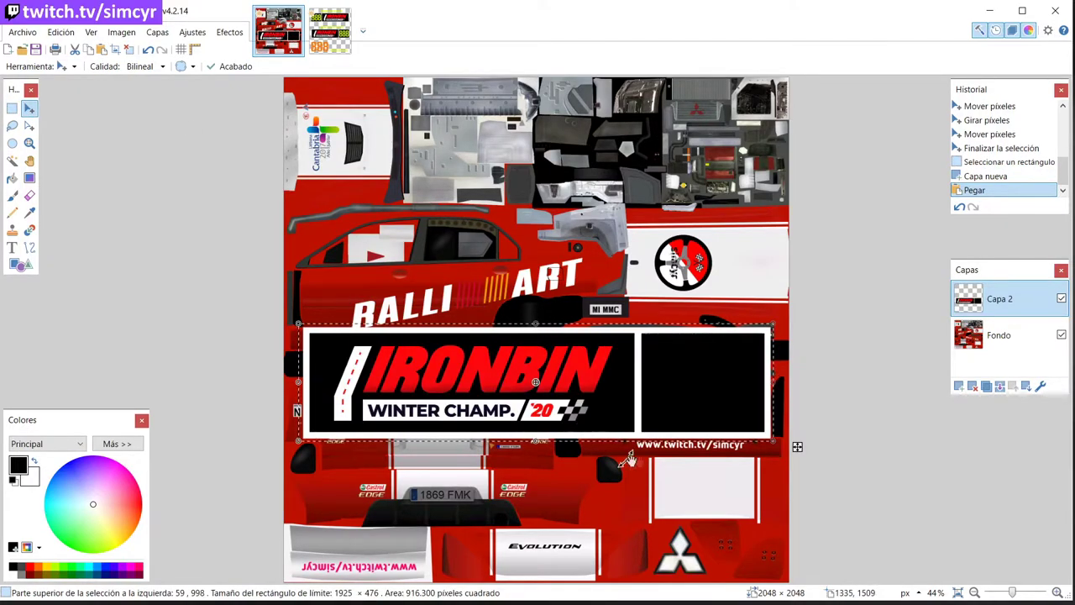
- Shrink the pasted copilot plate to about 275 × 74 px, rotate it about -1.05°, and place it under the lower car side's front window
left_click_drag(771, 442, 741, 392)
left_click(1058, 592)
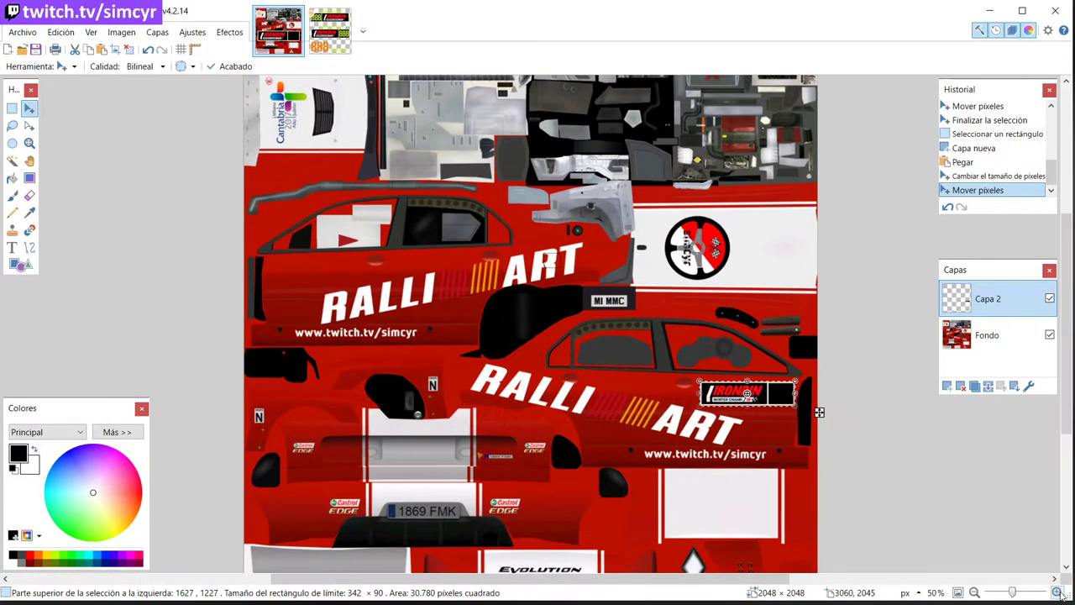
left_click(1058, 592)
left_click(1058, 592)
left_click_drag(356, 577, 541, 577)
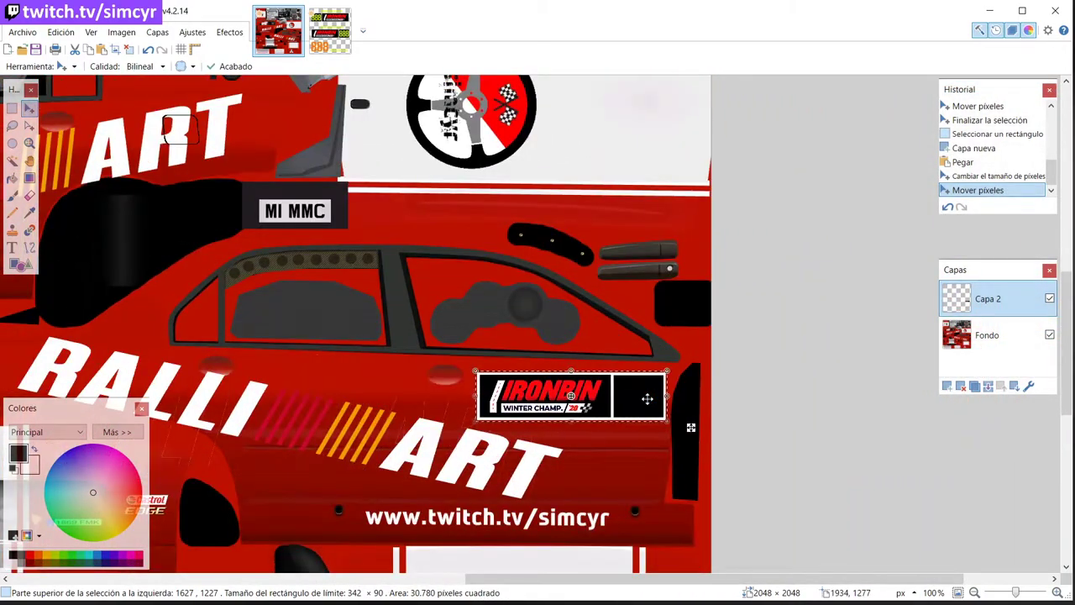
scroll(662, 424, "down", 1)
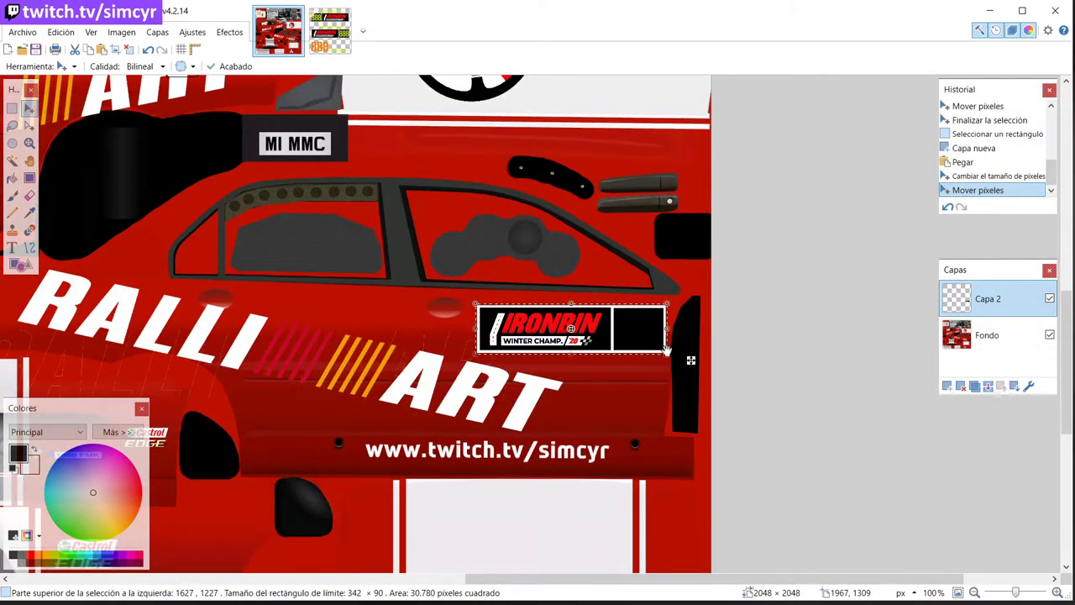
mouse_move(668, 351)
left_mouse_down()
mouse_move(592, 328)
mouse_move(674, 347)
left_mouse_up()
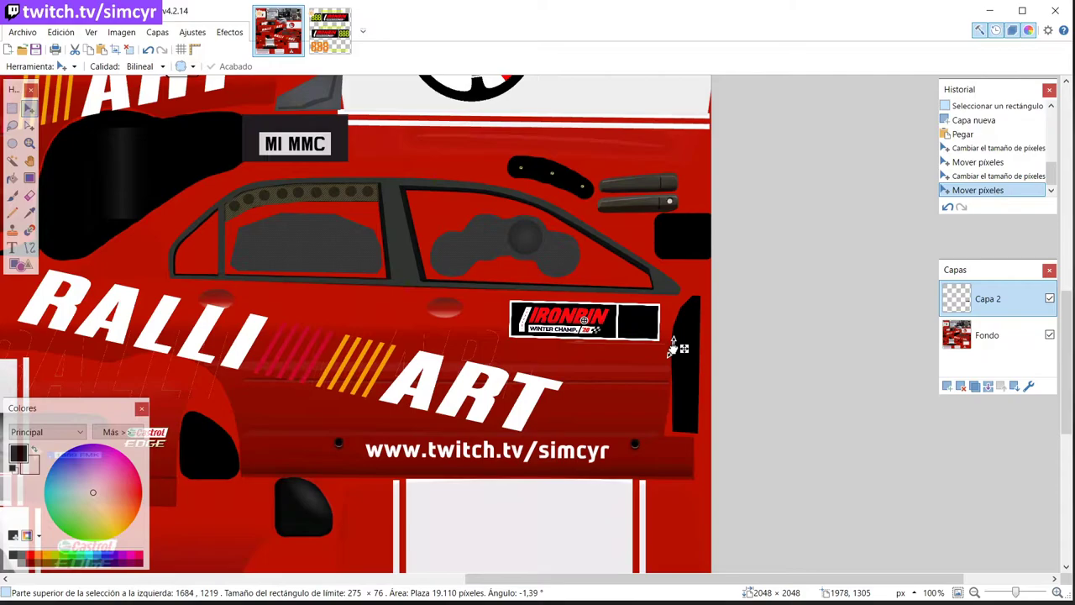
left_click_drag(672, 348, 677, 348)
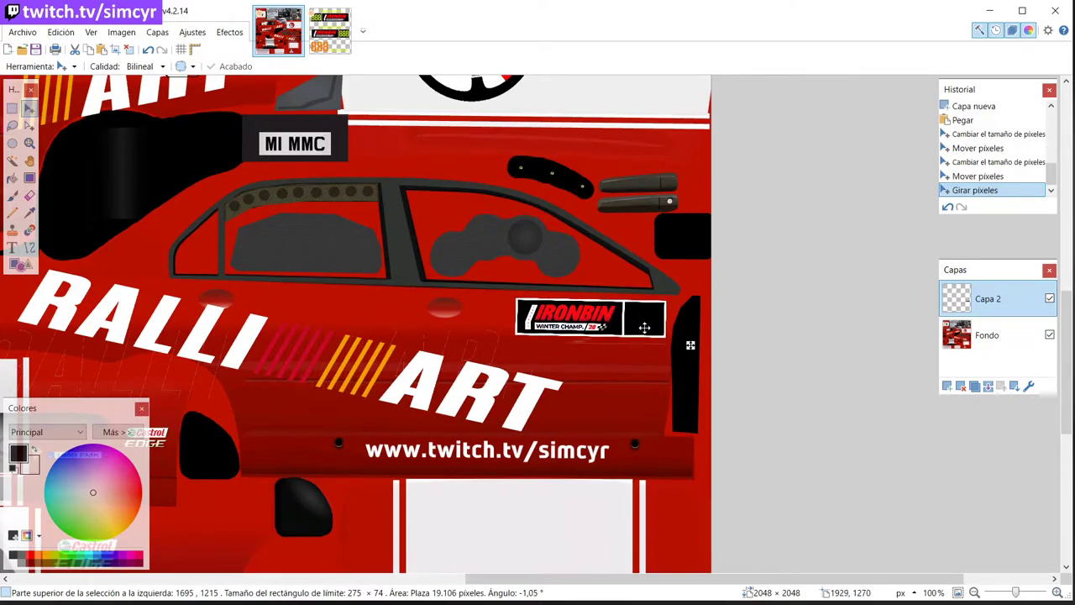
left_click(643, 328)
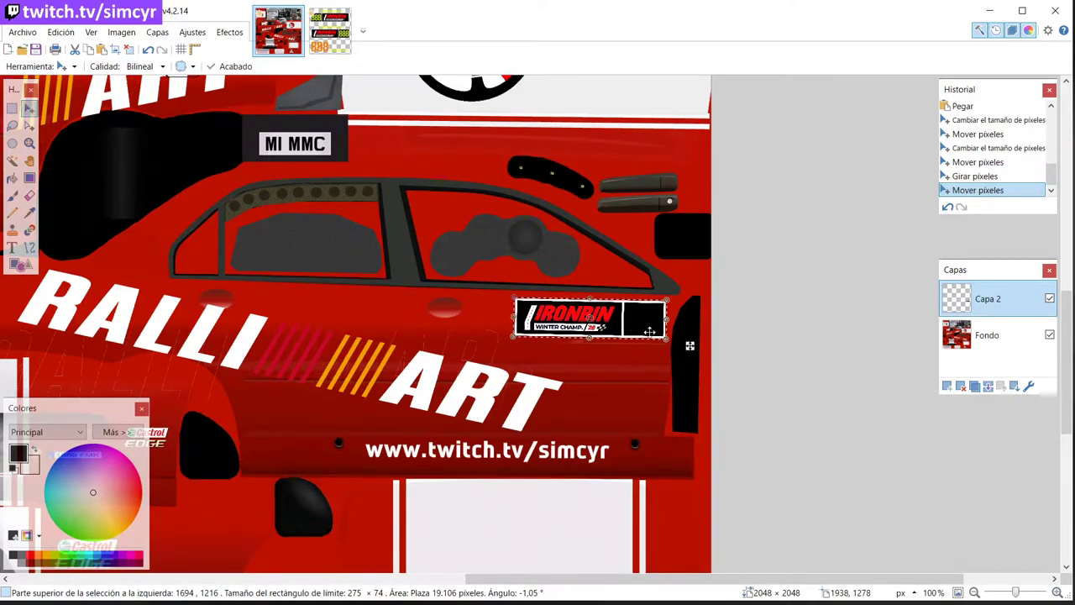
- Copy the DORSAL PILOTO plate from its layer in the PSD with a selection of about 1915 × 469 px
left_click(329, 31)
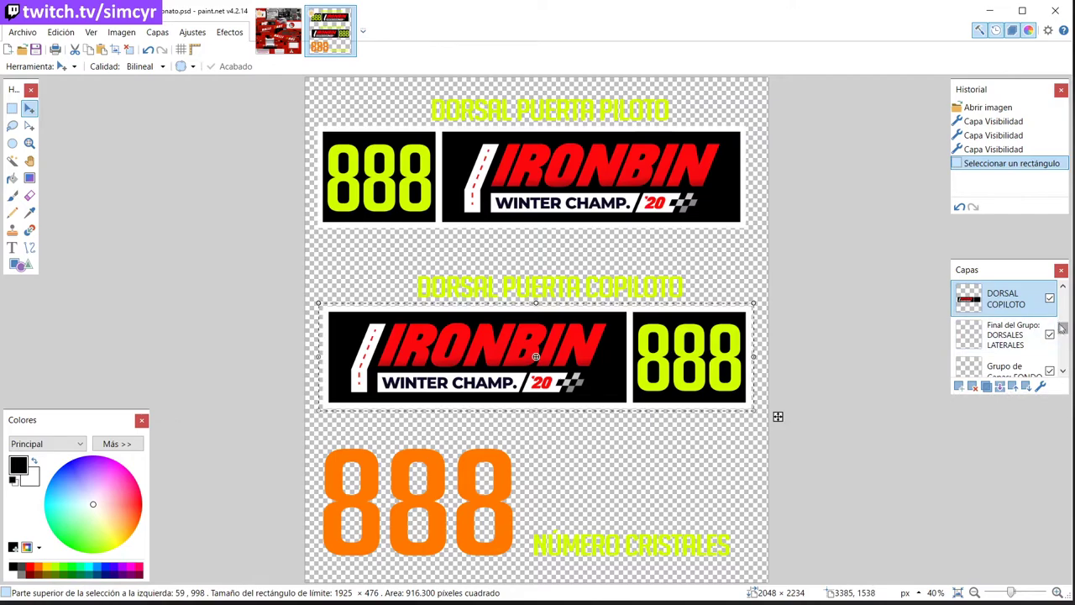
left_click_drag(1062, 330, 1062, 321)
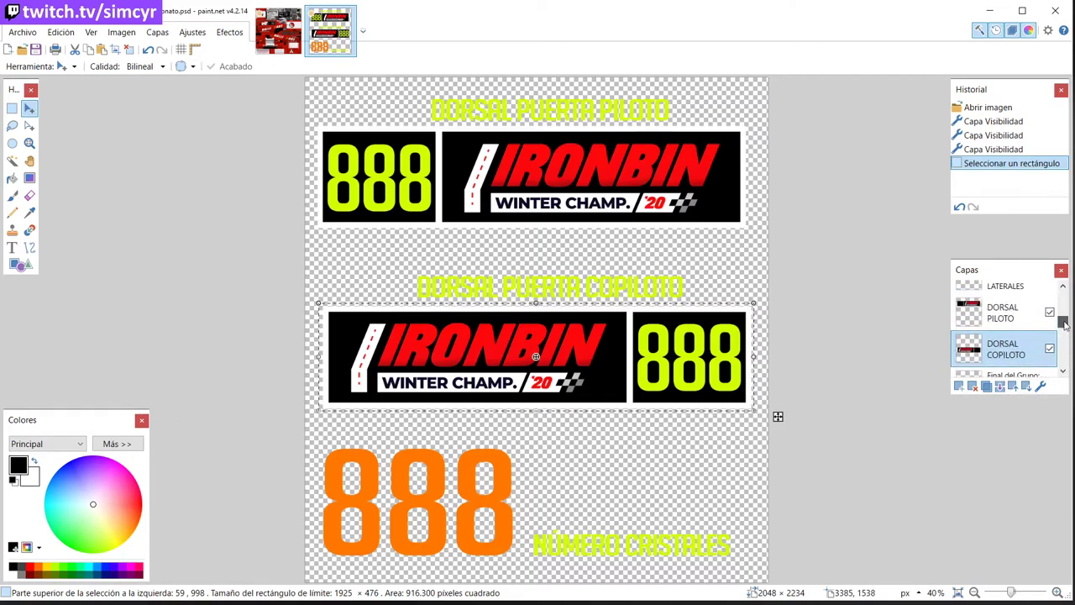
left_click(1007, 321)
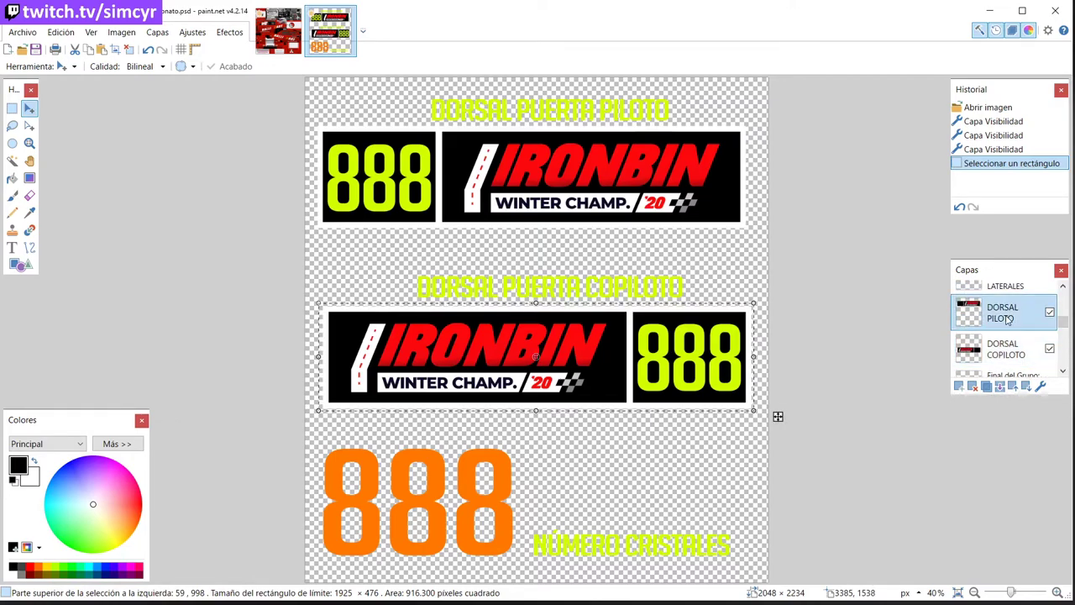
left_click(12, 108)
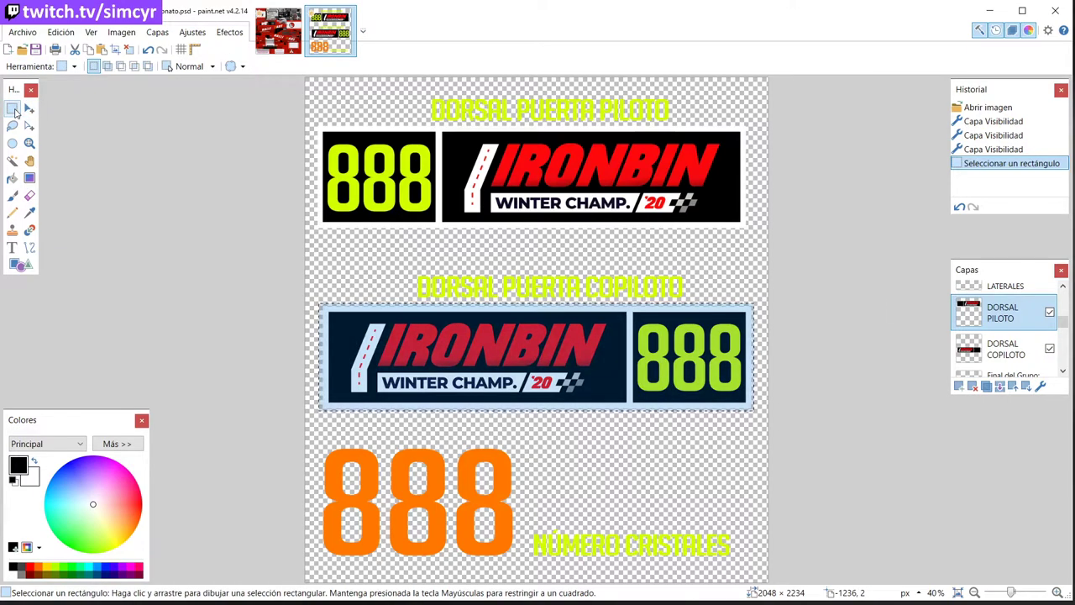
left_click(317, 120)
left_click_drag(314, 124, 746, 230)
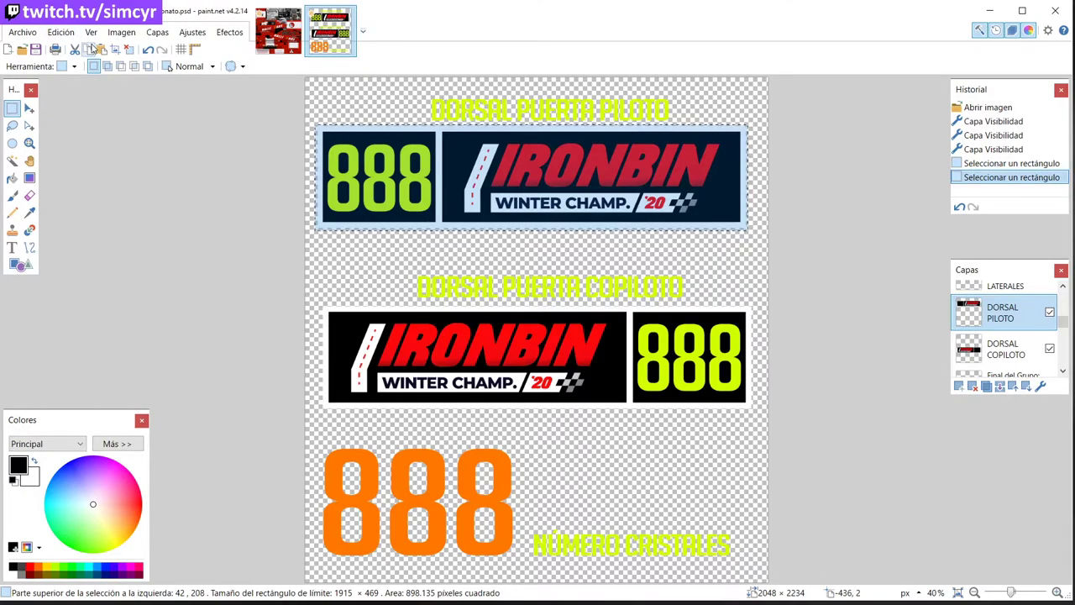
- Paste the copied pilot plate on a new layer above Capa 2 in the car texture
key("ctrl+Tab")
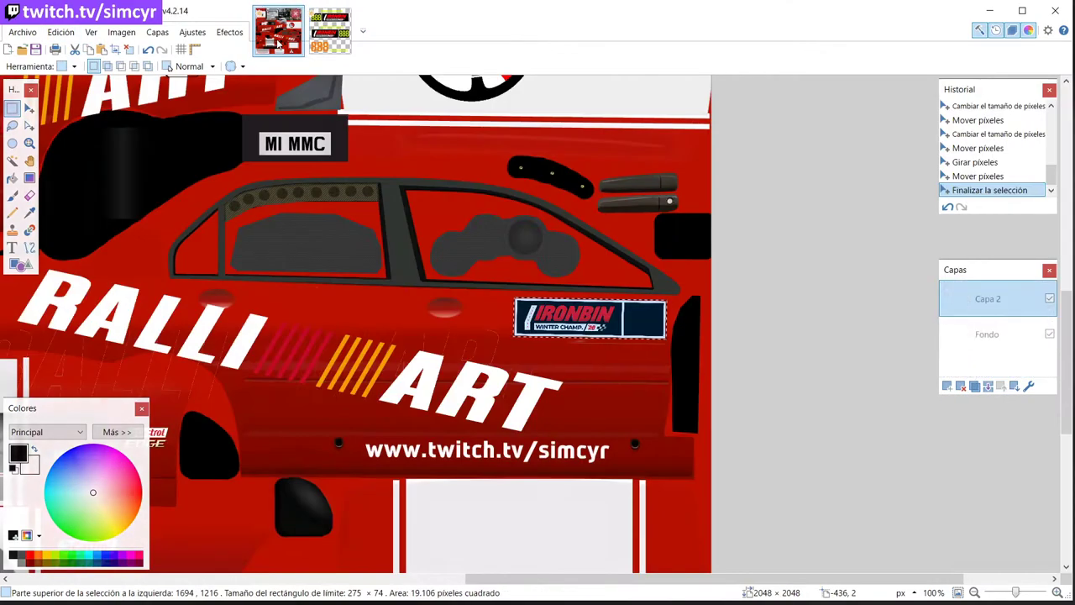
left_click_drag(941, 578, 674, 578)
scroll(470, 185, "up", 2)
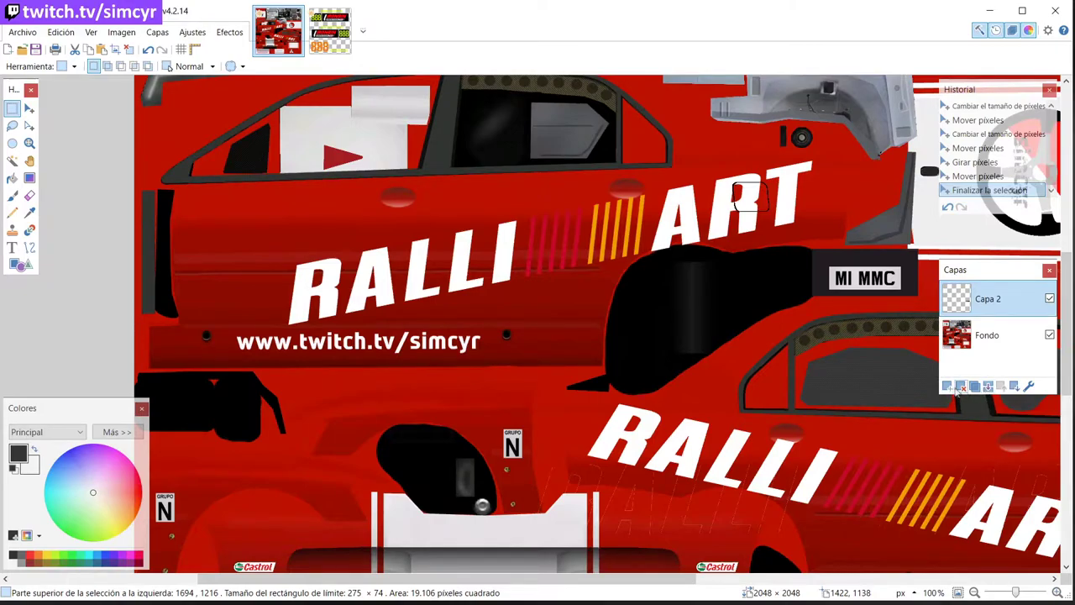
left_click(946, 387)
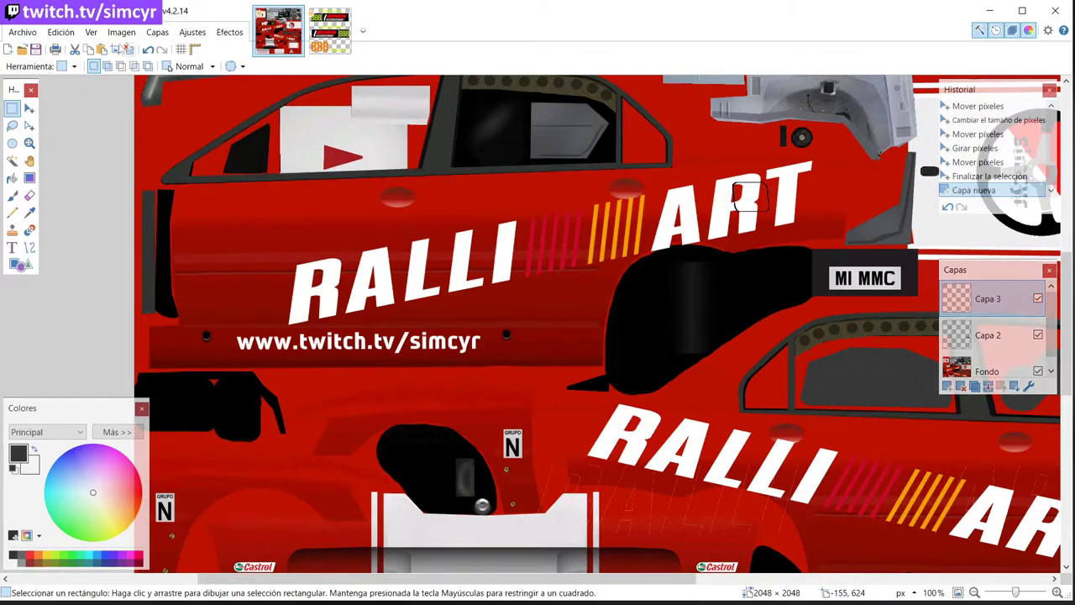
left_click(101, 50)
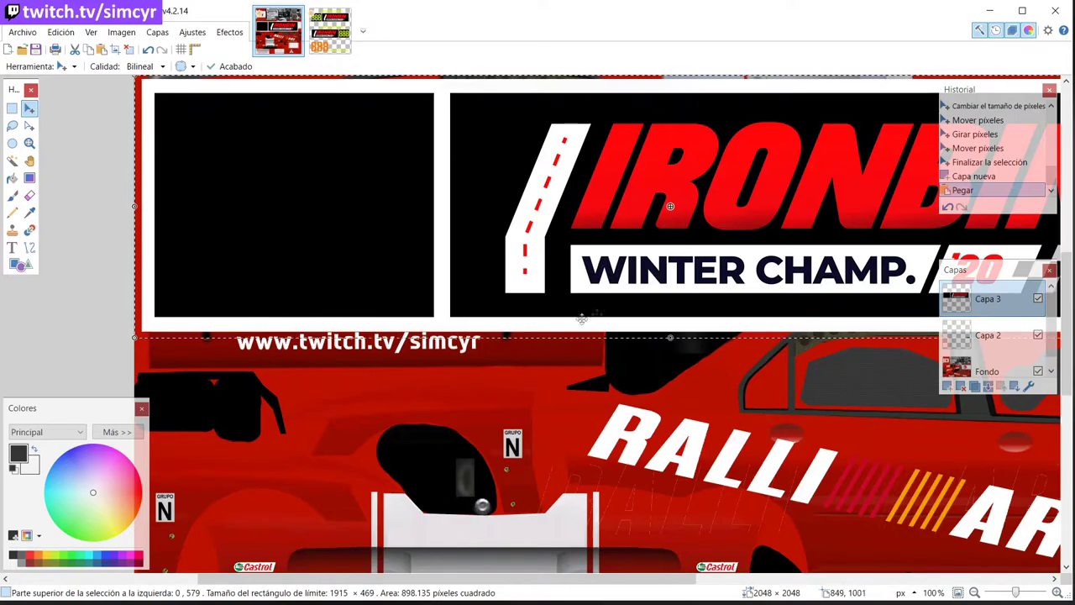
- Shrink the pilot plate to about 272 × 72 px to match the copilot plate, and move it onto the upper car side
left_click_drag(143, 343, 732, 237)
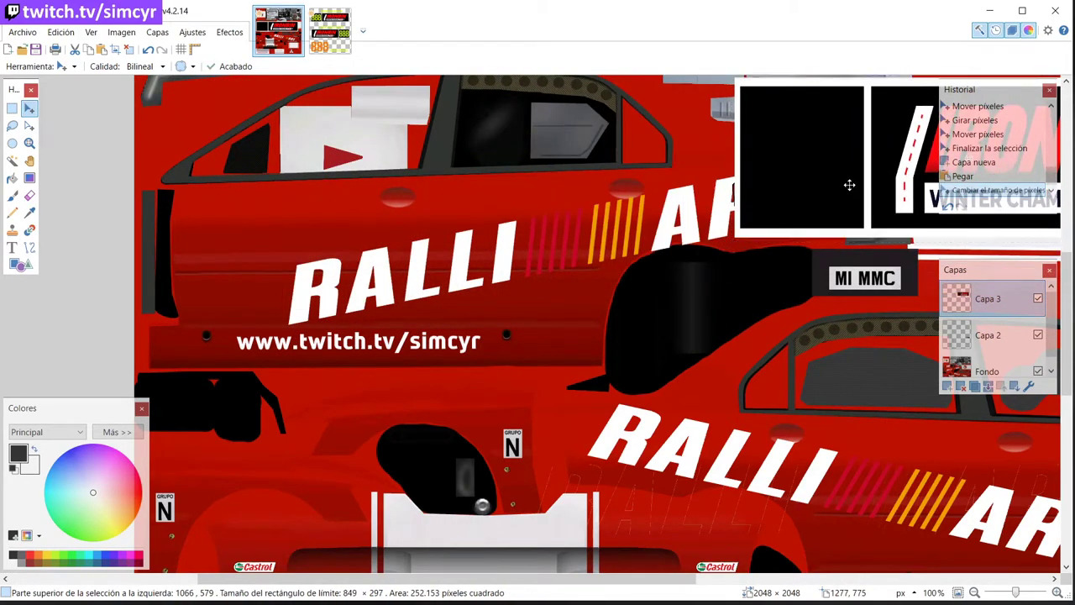
left_click_drag(846, 185, 397, 314)
left_click_drag(283, 367, 594, 250)
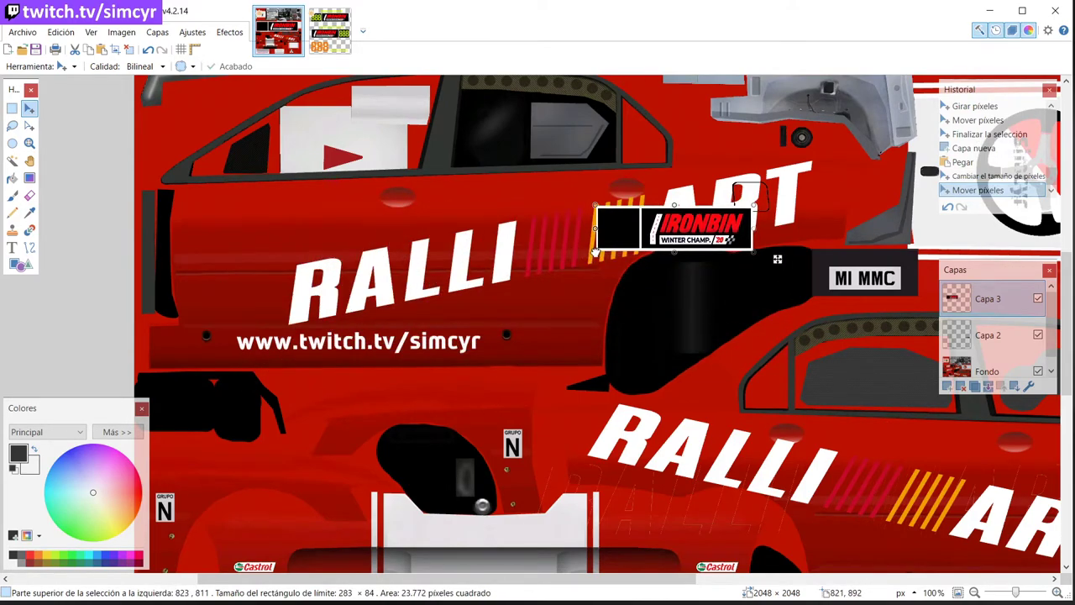
left_click_drag(340, 579, 490, 579)
left_click_drag(373, 237, 905, 452)
left_click_drag(830, 424, 834, 433)
left_click_drag(925, 486, 254, 228)
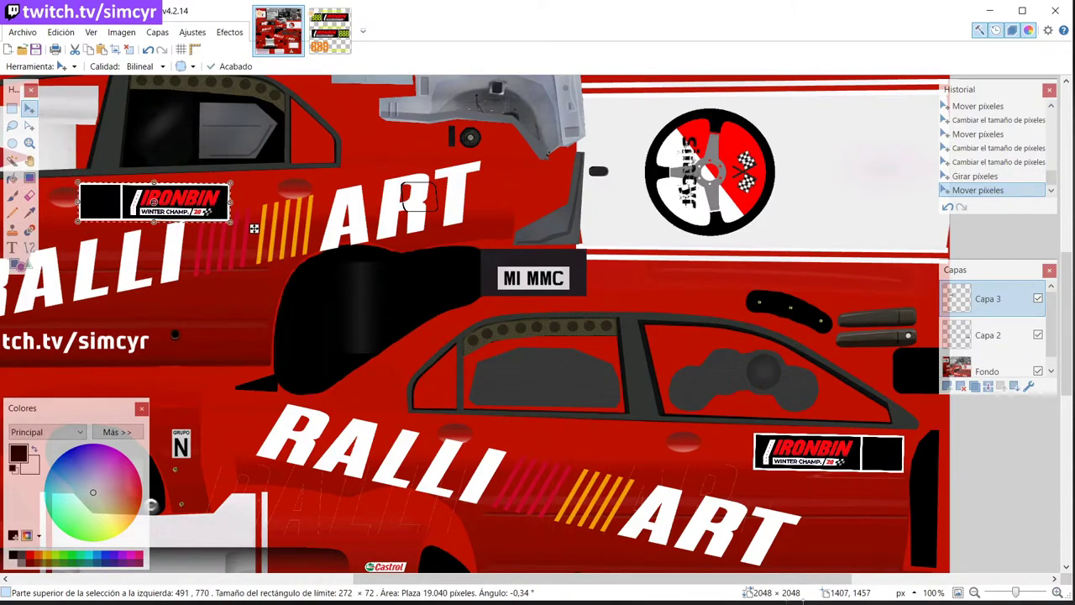
- Move the pilot plate to the front edge of the upper car side's front door and rotate it to about 1.78°
left_click_drag(774, 577, 561, 578)
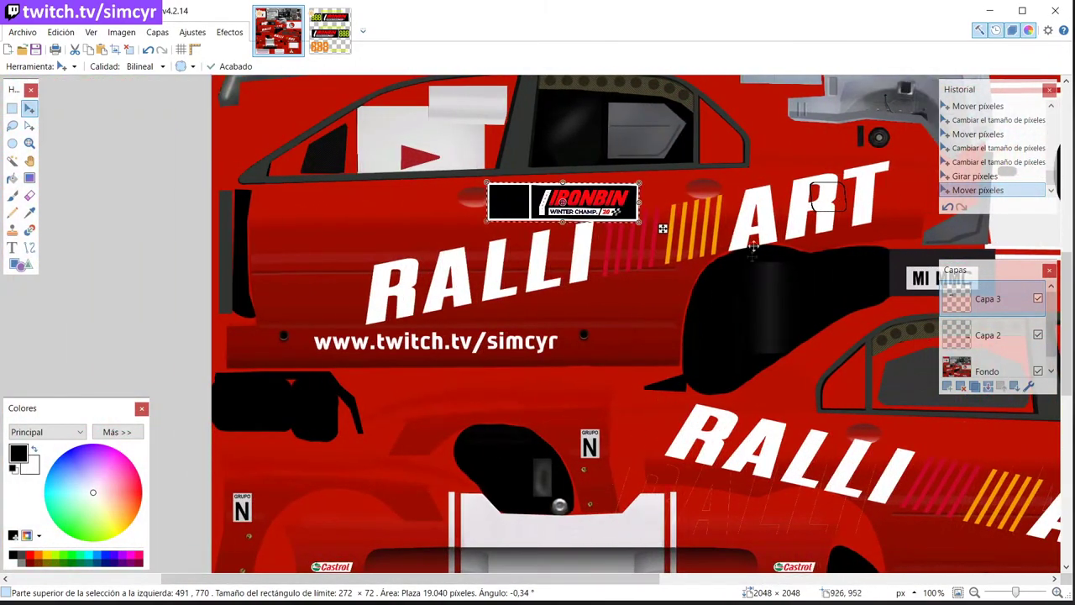
left_click_drag(662, 229, 429, 229)
key("ctrl+d")
left_click(431, 229)
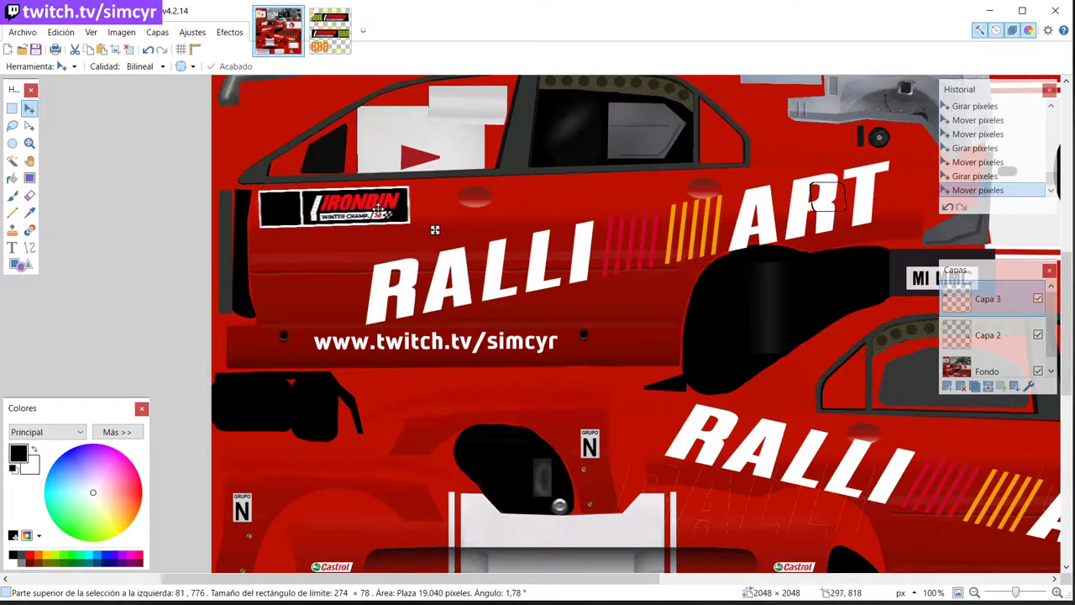
left_click(380, 210)
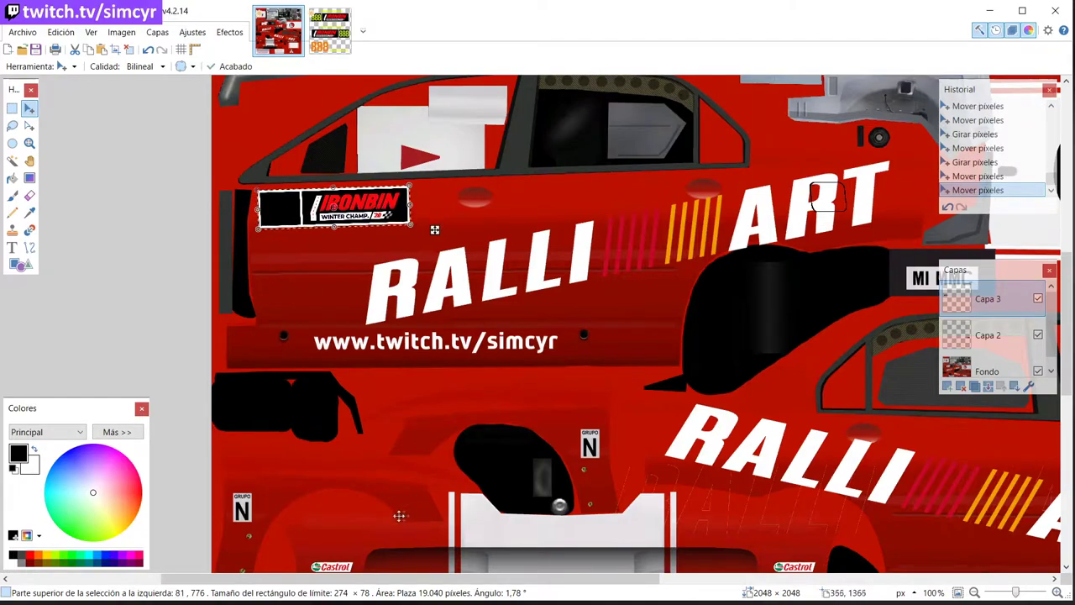
- Sample the yellow-green of the 888 number on the PSD's NUMERO PILOTO layer as primary colour, and return to the car texture
left_click_drag(305, 578, 353, 594)
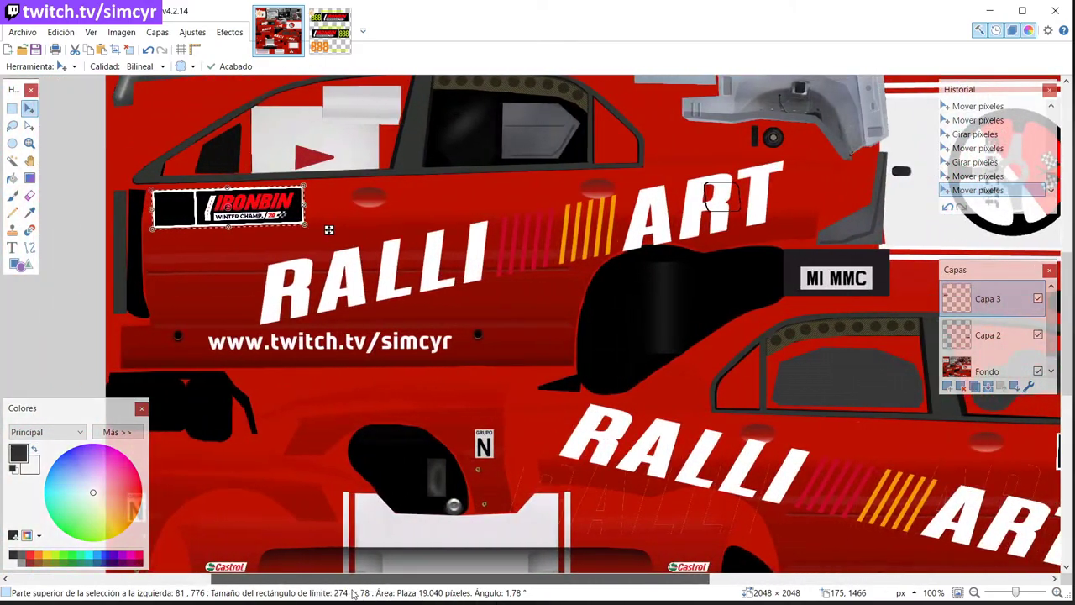
left_click(334, 42)
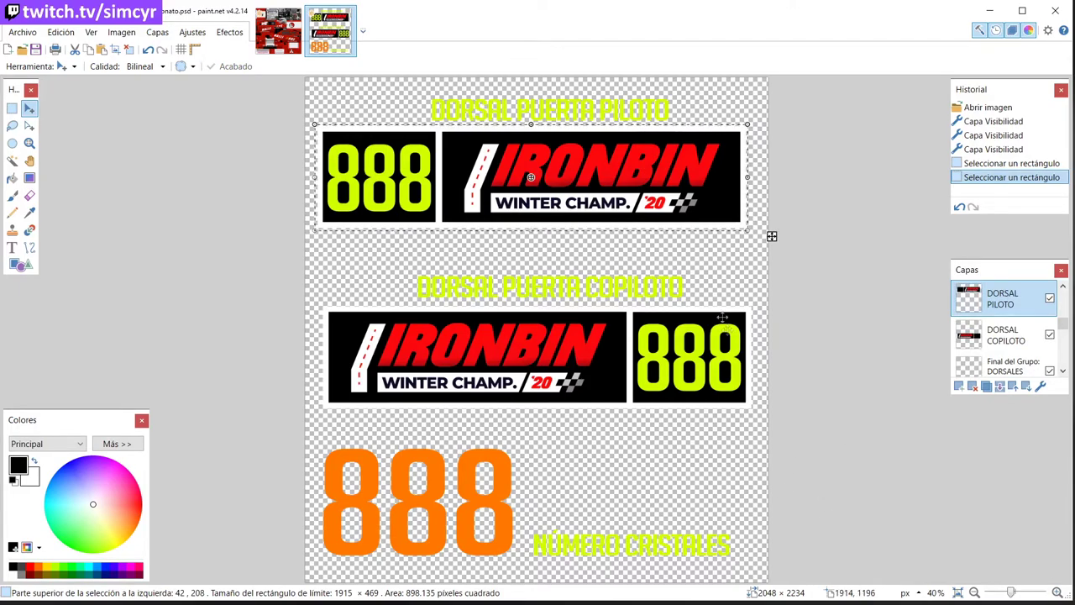
left_click_drag(1065, 326, 1067, 296)
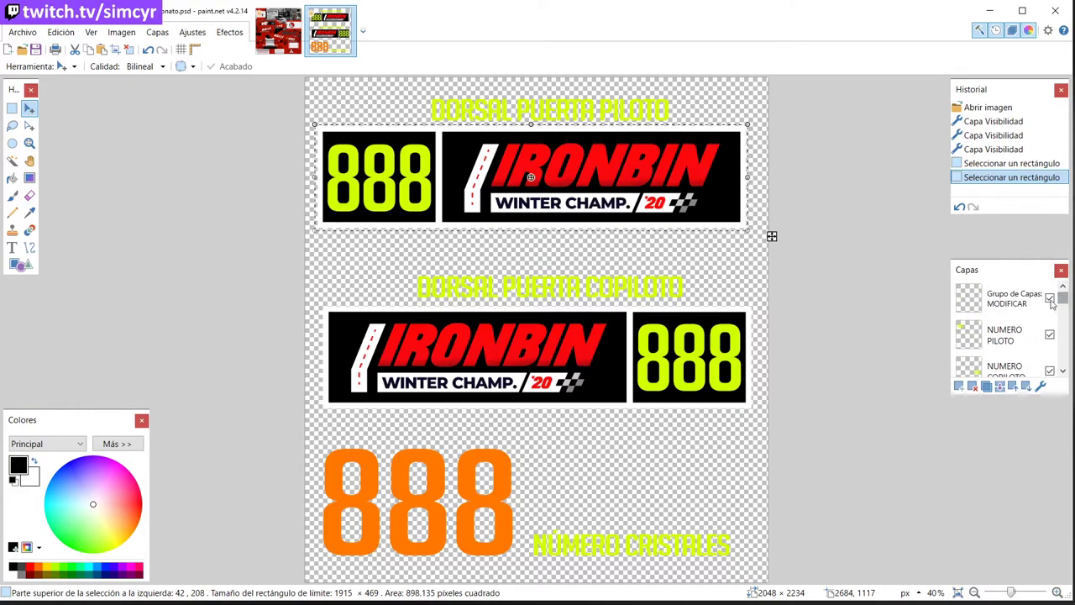
left_click(994, 338)
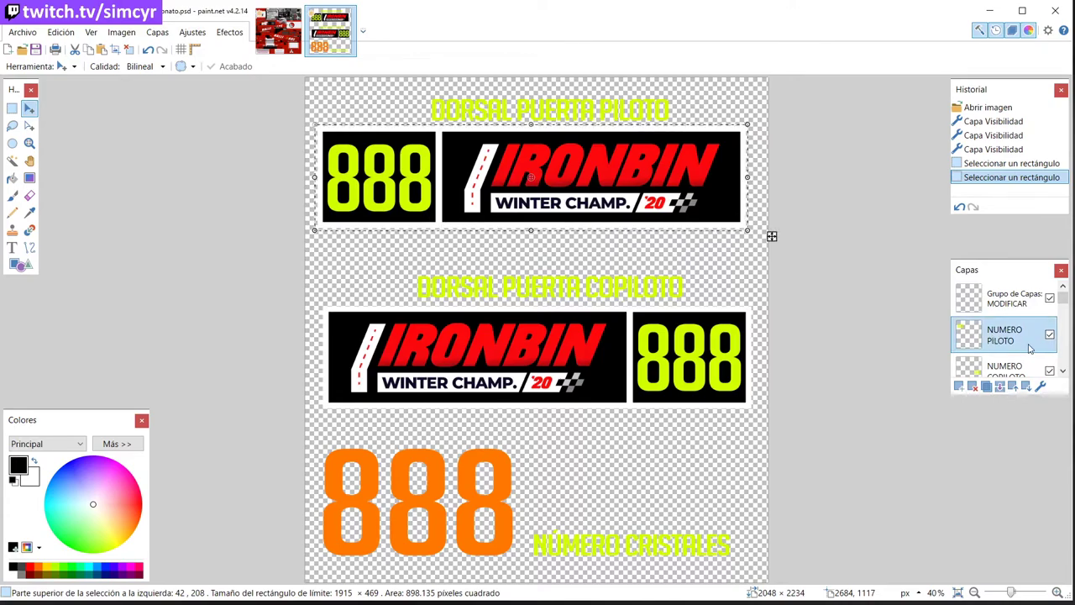
left_click(28, 215)
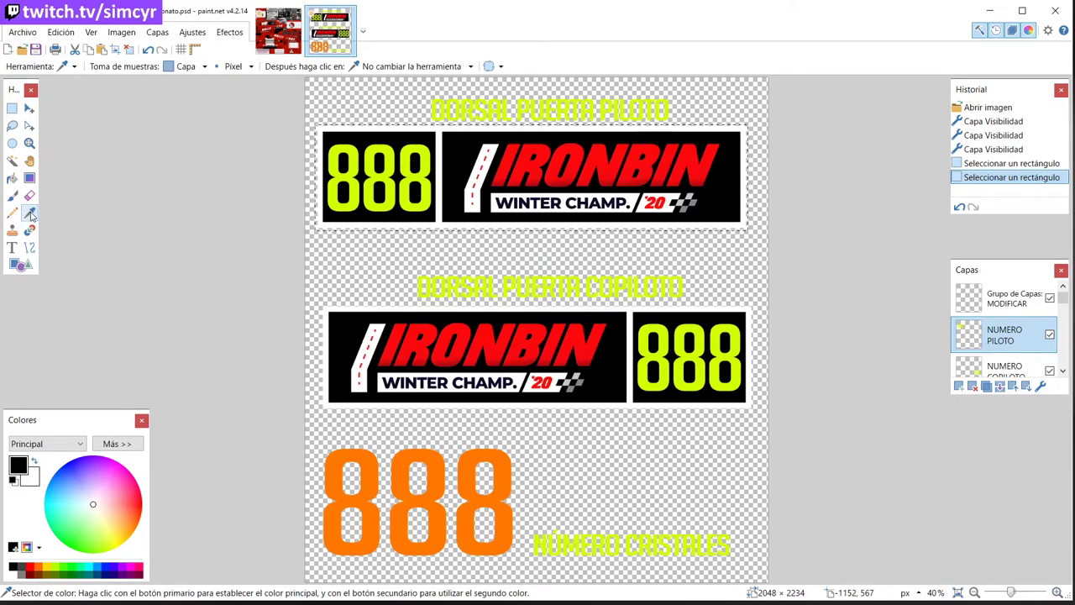
left_click(357, 166)
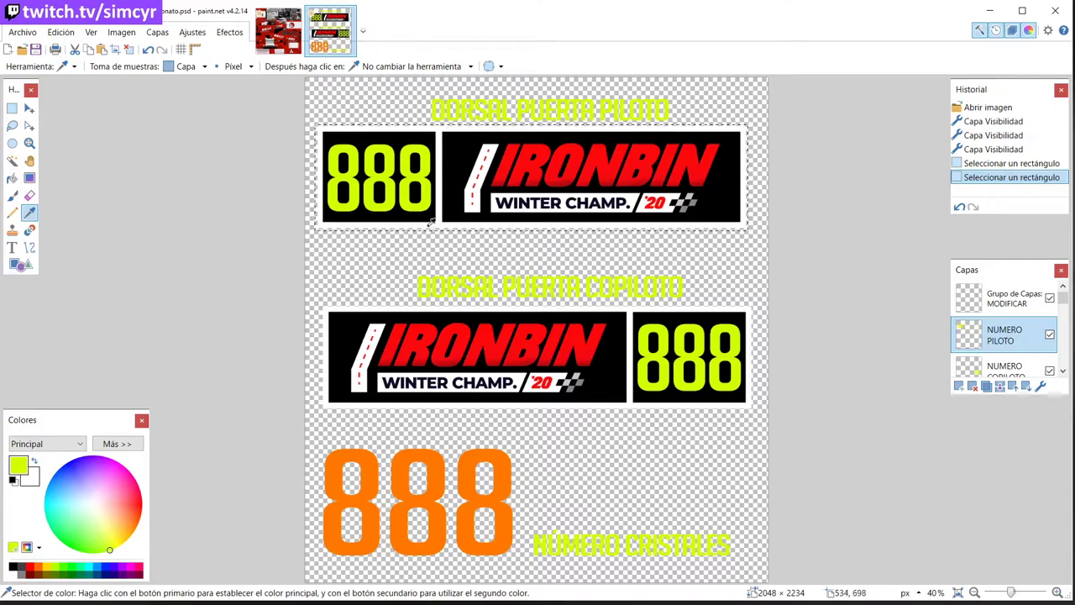
left_click(279, 29)
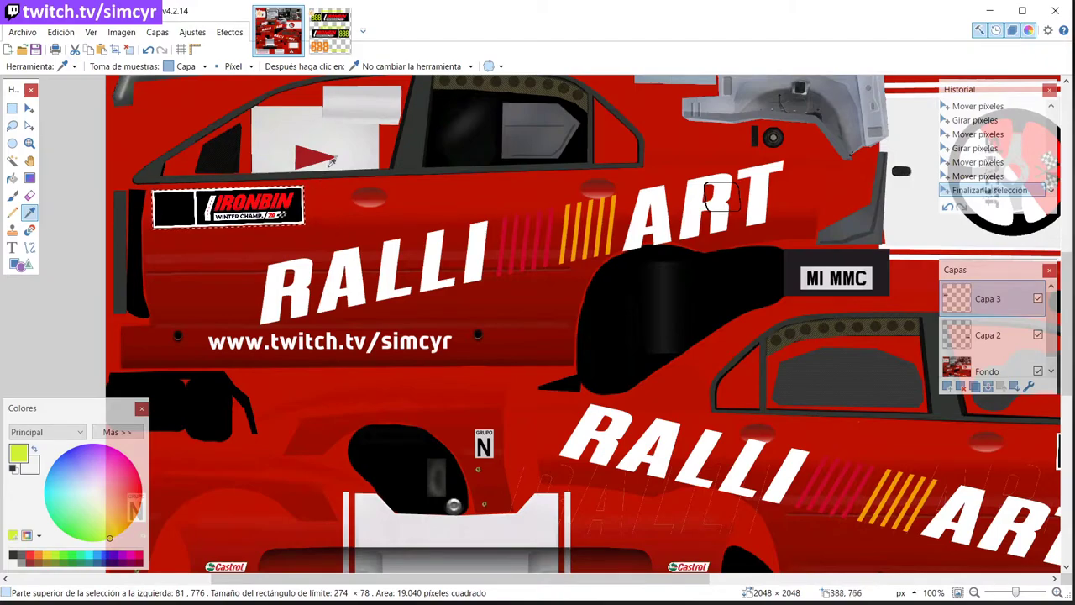
- Switch to File Explorer and install the font big_noodle_titling.ttf from the descarga dorsales winter champ folder inside imagenes prueba
left_click(991, 12)
double_click(173, 107)
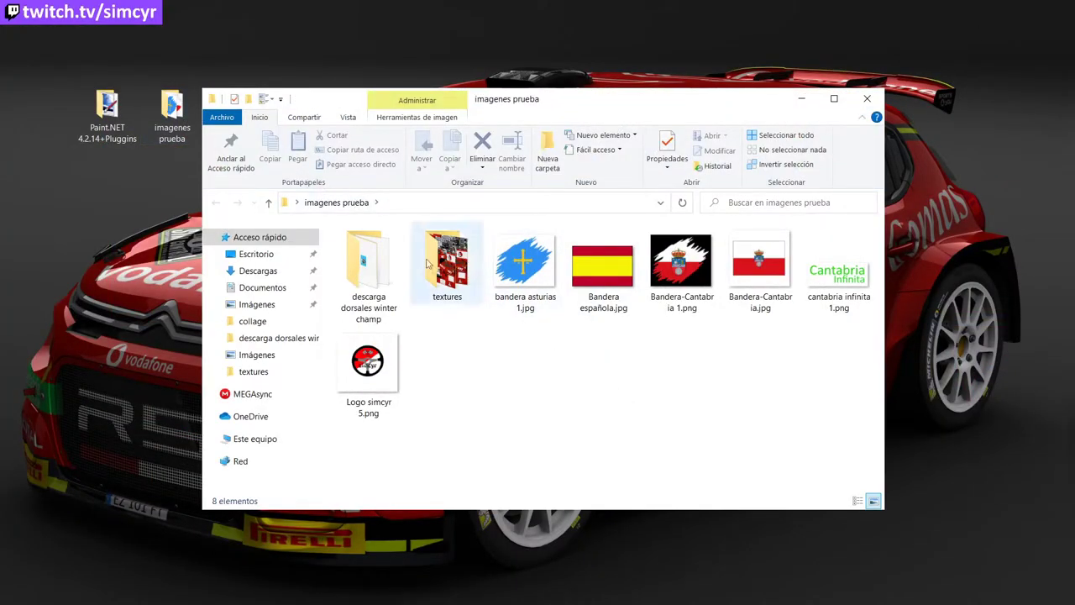
double_click(378, 275)
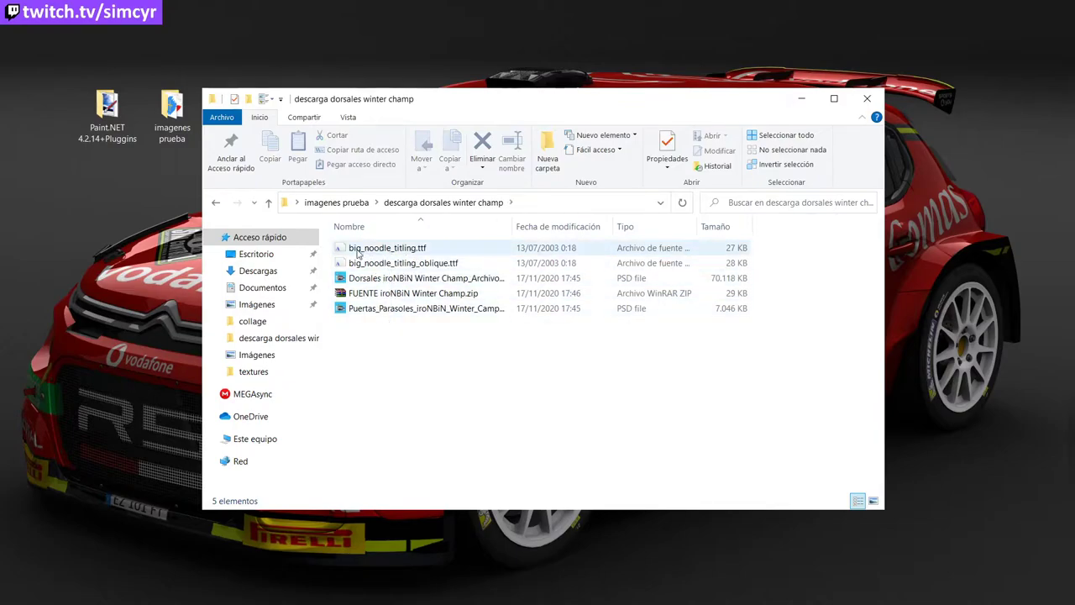
left_click(402, 252)
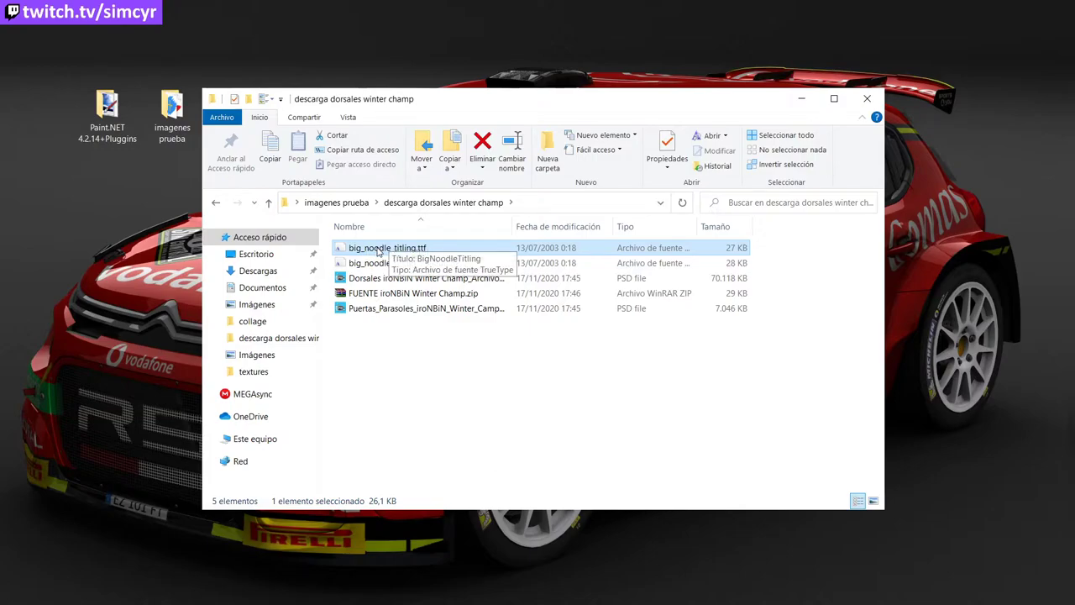
double_click(379, 252)
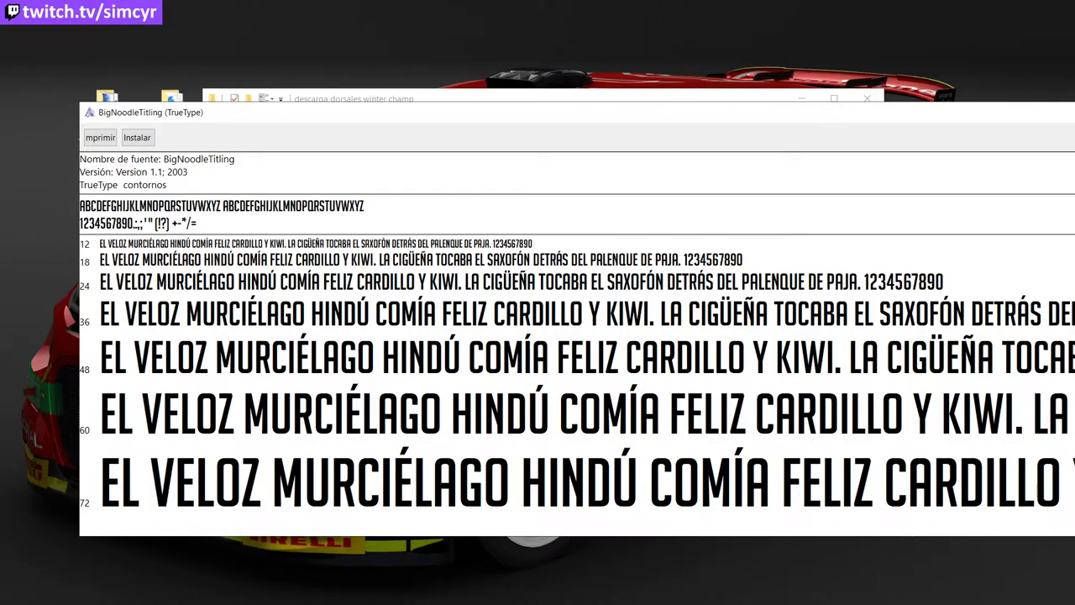
double_click(860, 109)
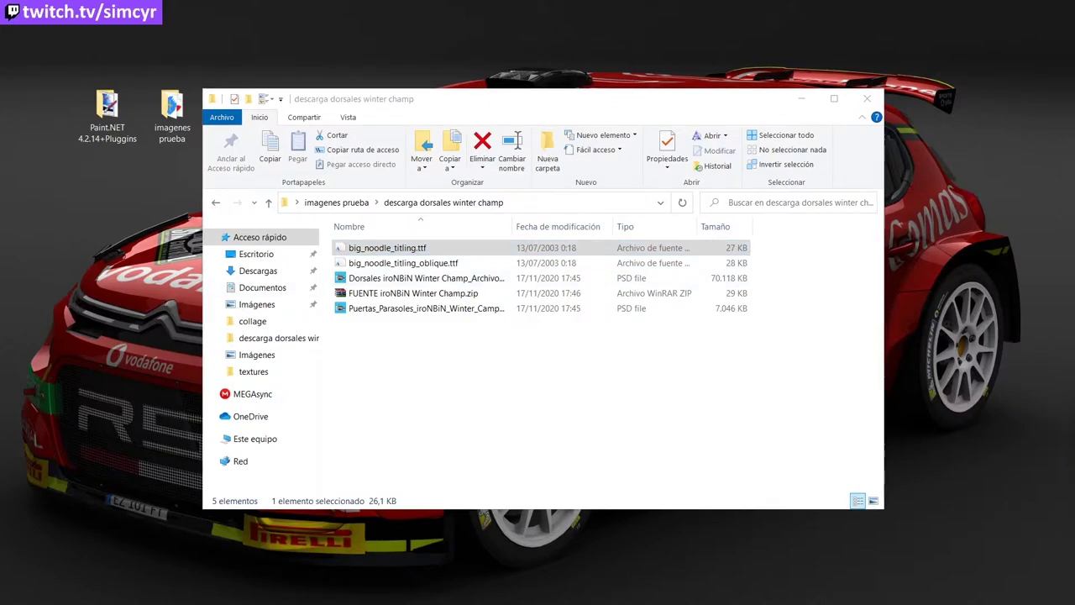
- Switch back to Paint.NET, add a new layer above Capa 3, and select the pilot plate's empty number box, about 74 × 58 px
key("alt+Tab")
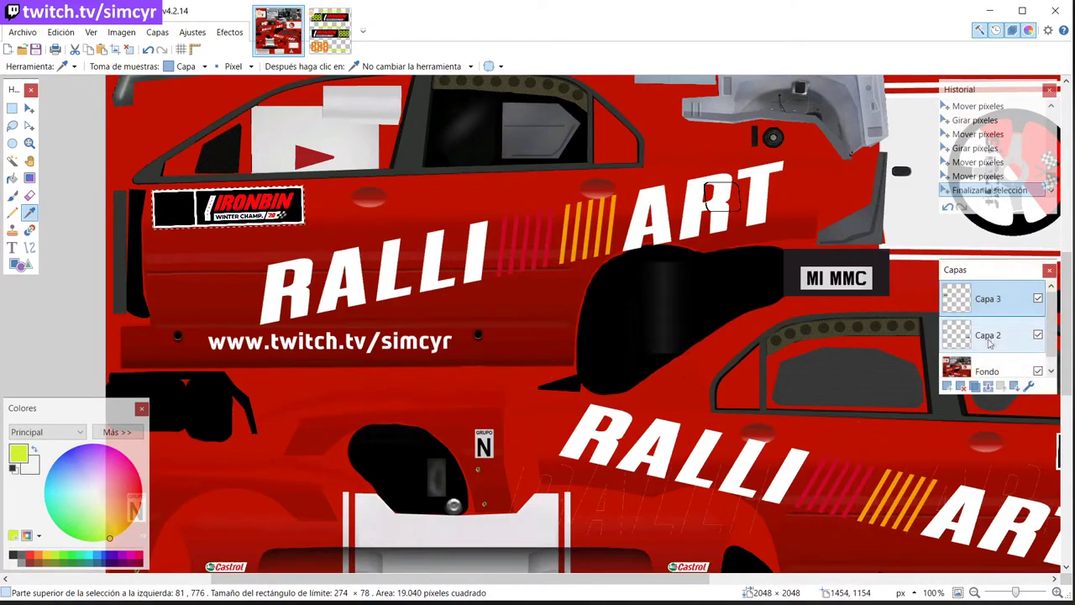
left_click(947, 385)
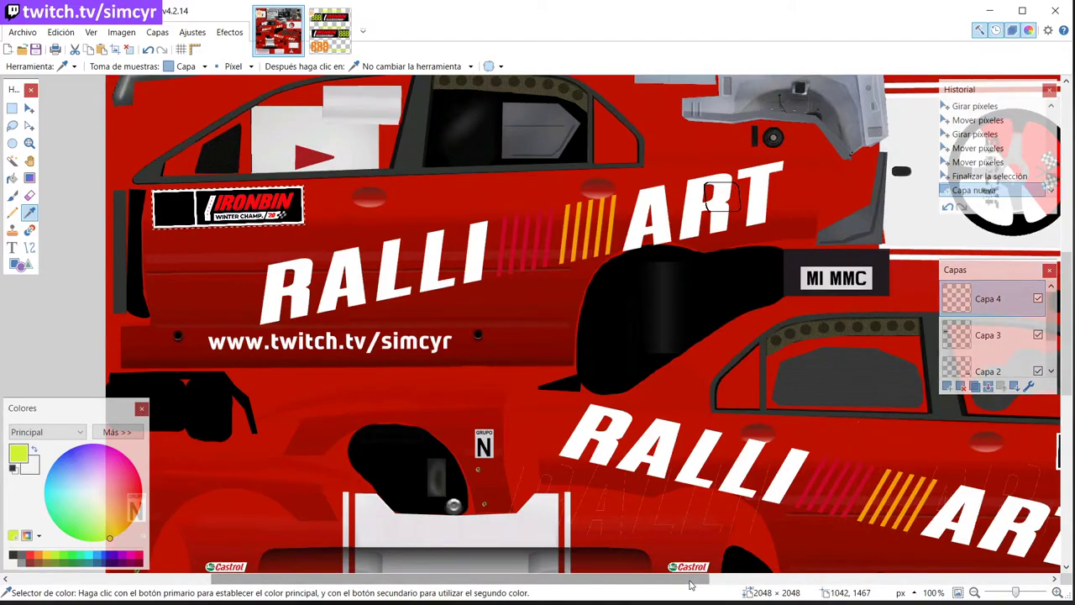
scroll(694, 567, "left", 3)
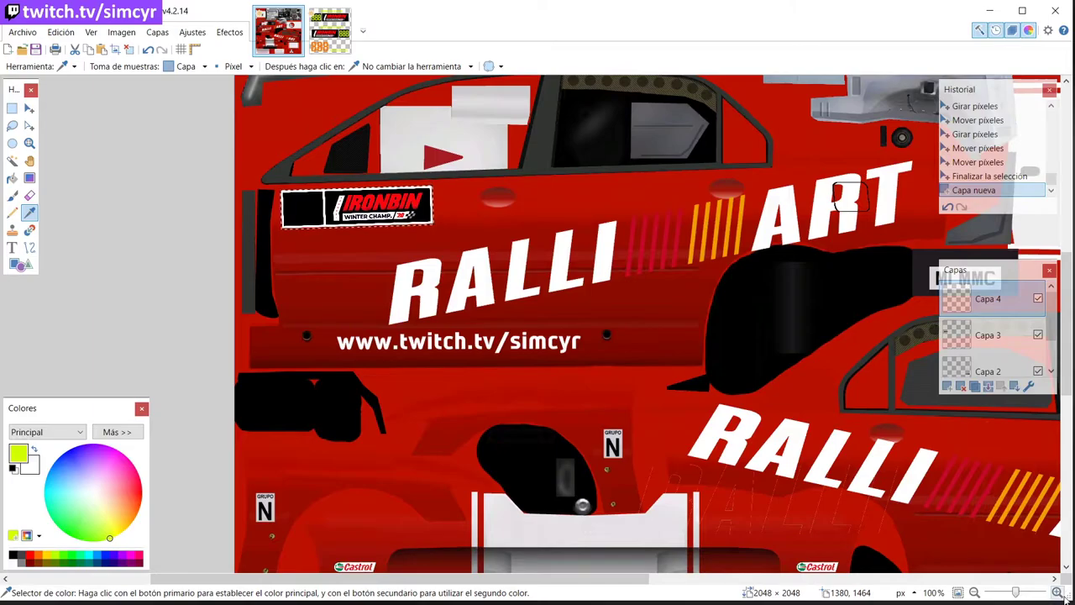
left_click(1058, 592)
left_click(974, 593)
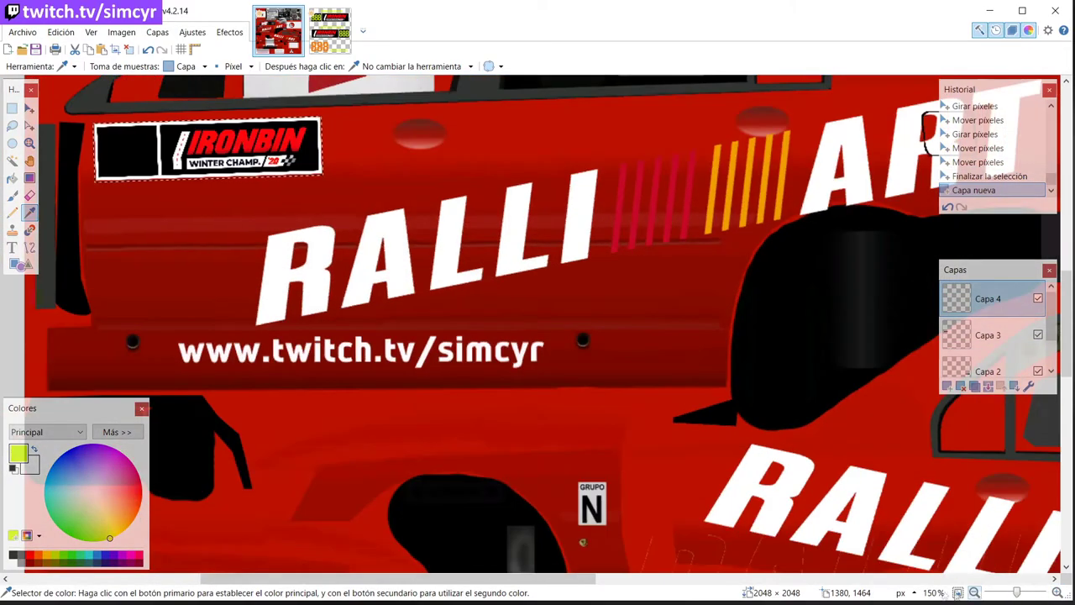
scroll(414, 584, "left", 5)
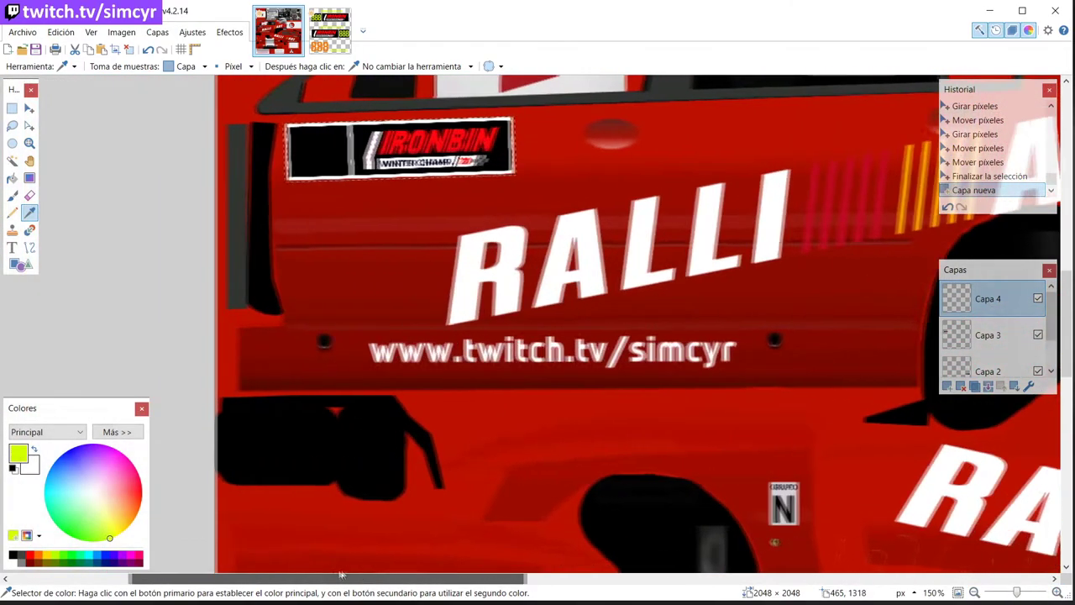
scroll(257, 252, "up", 3)
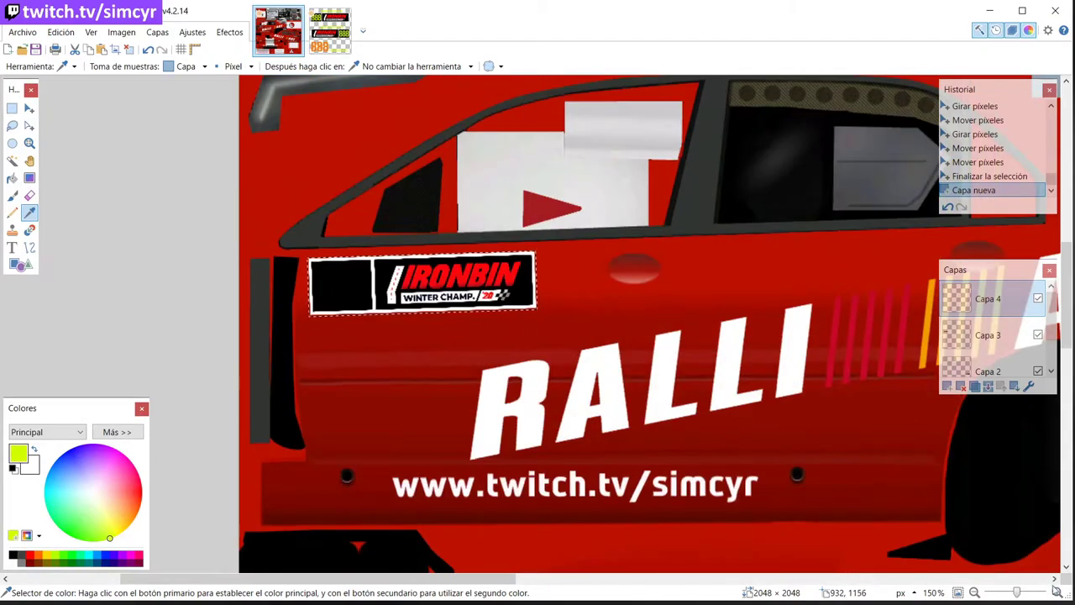
left_click(1058, 593)
scroll(342, 581, "left", 4)
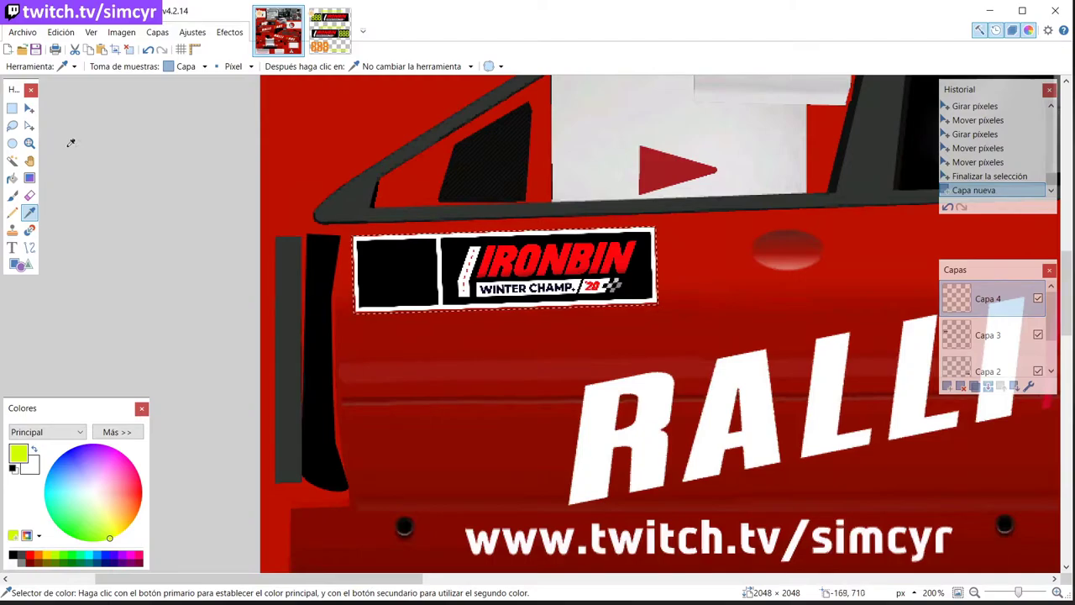
left_click(11, 108)
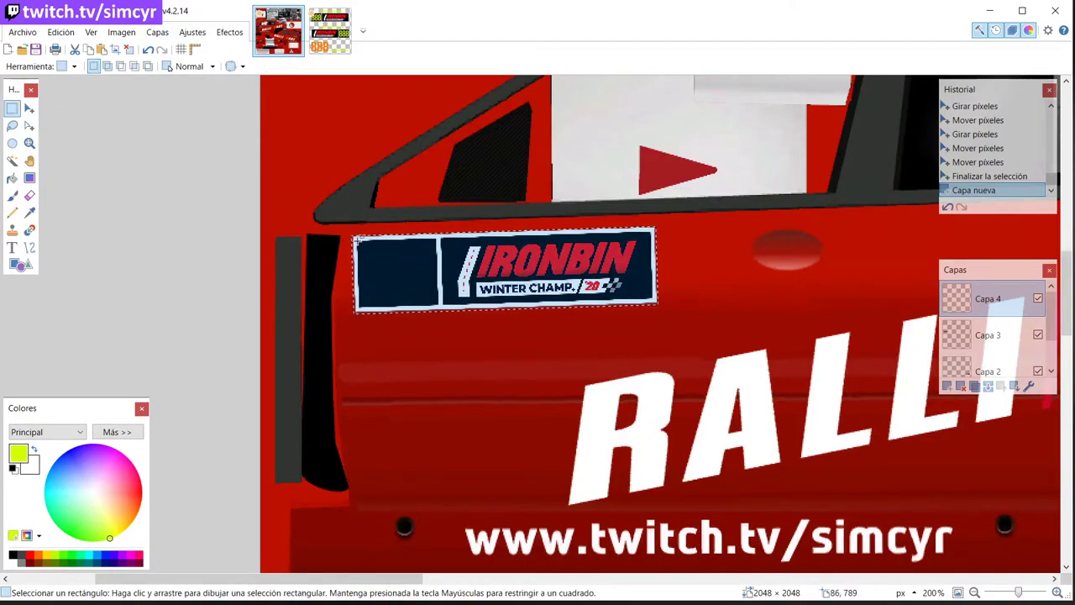
left_click_drag(356, 240, 434, 307)
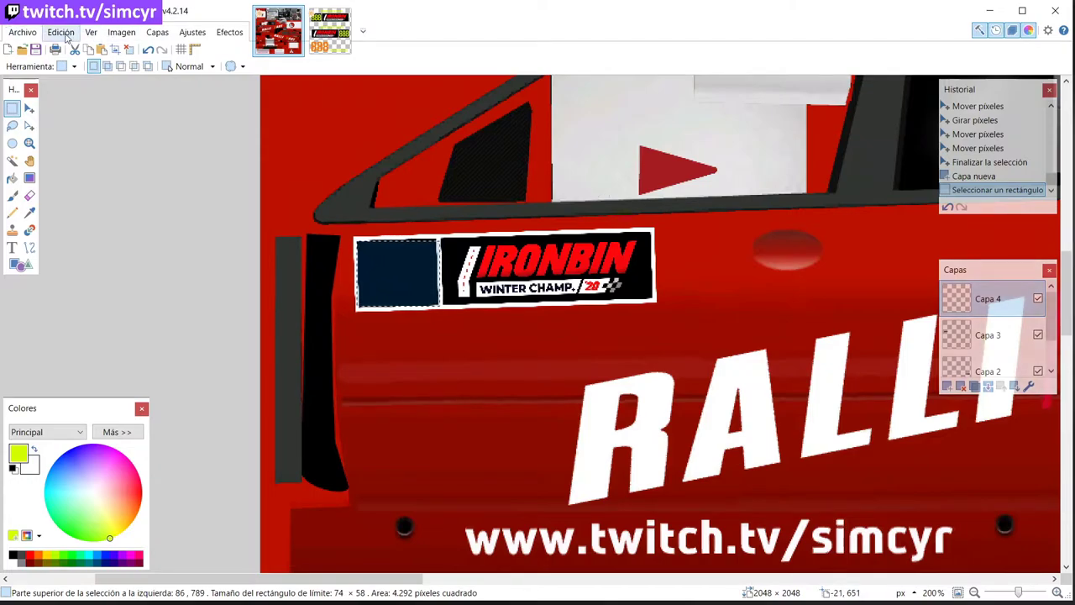
- Choose the Text tool and set its font to BigNoodleTitling
left_click(12, 248)
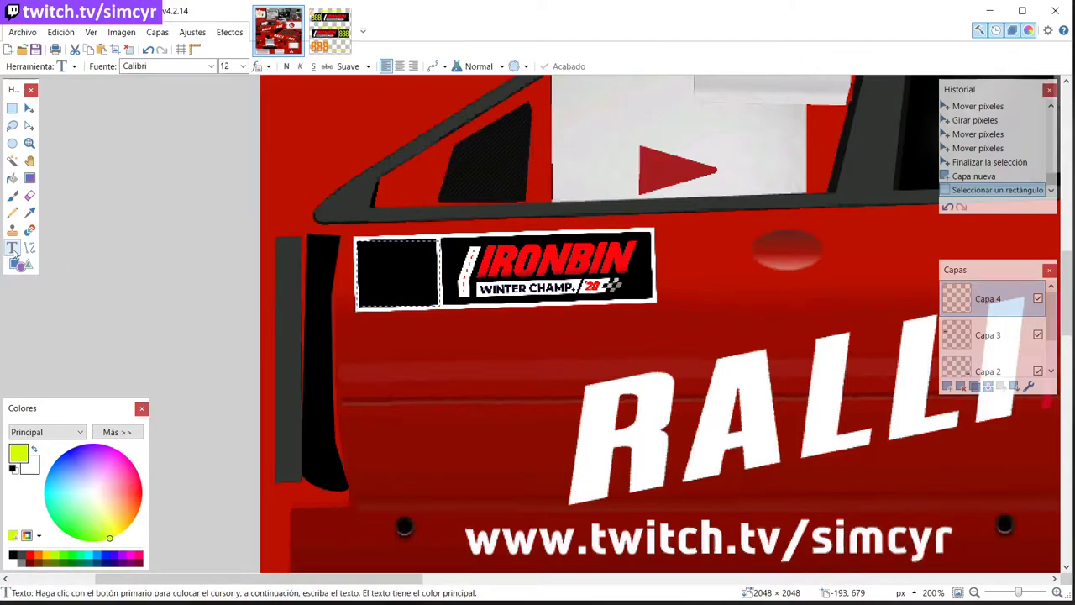
left_click(211, 67)
left_click_drag(316, 151, 319, 122)
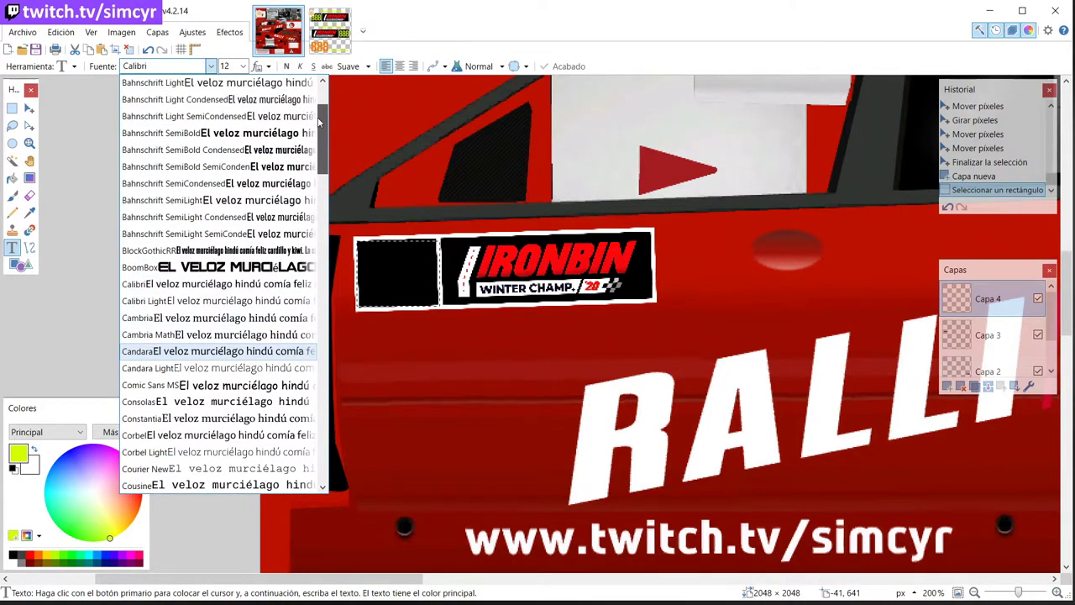
scroll(318, 122, "down", 3)
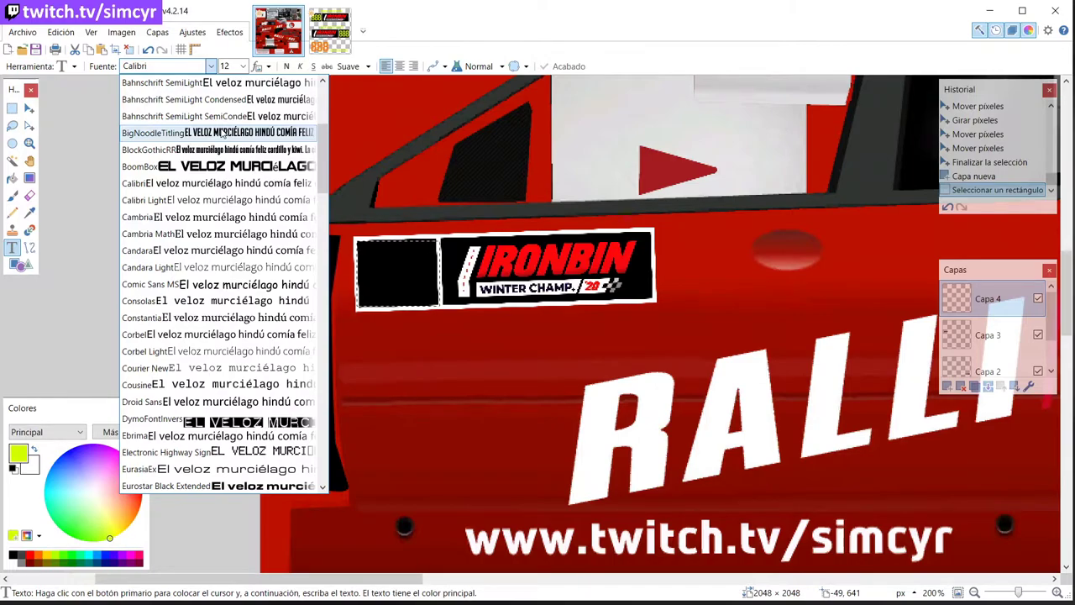
left_click(223, 134)
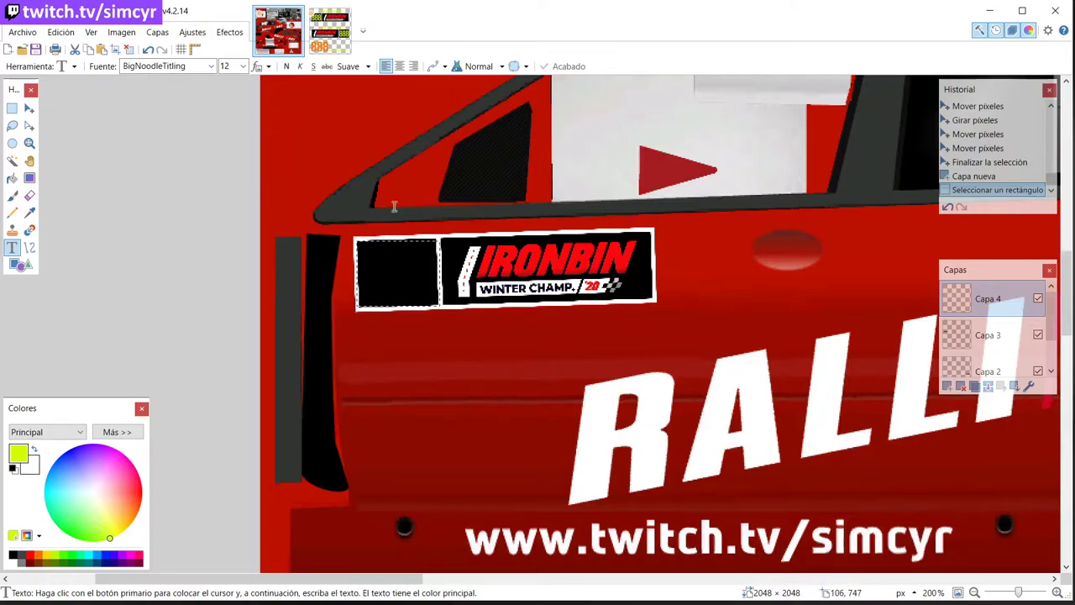
- Write the number 021 at font size 20 inside the pilot plate's number box
left_click(362, 274)
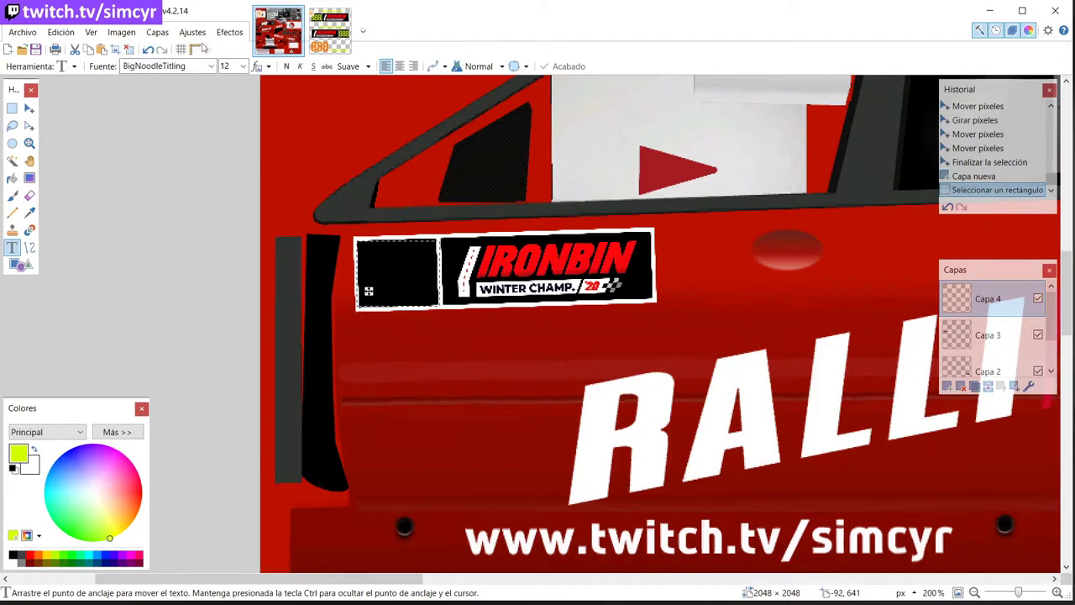
left_click(243, 65)
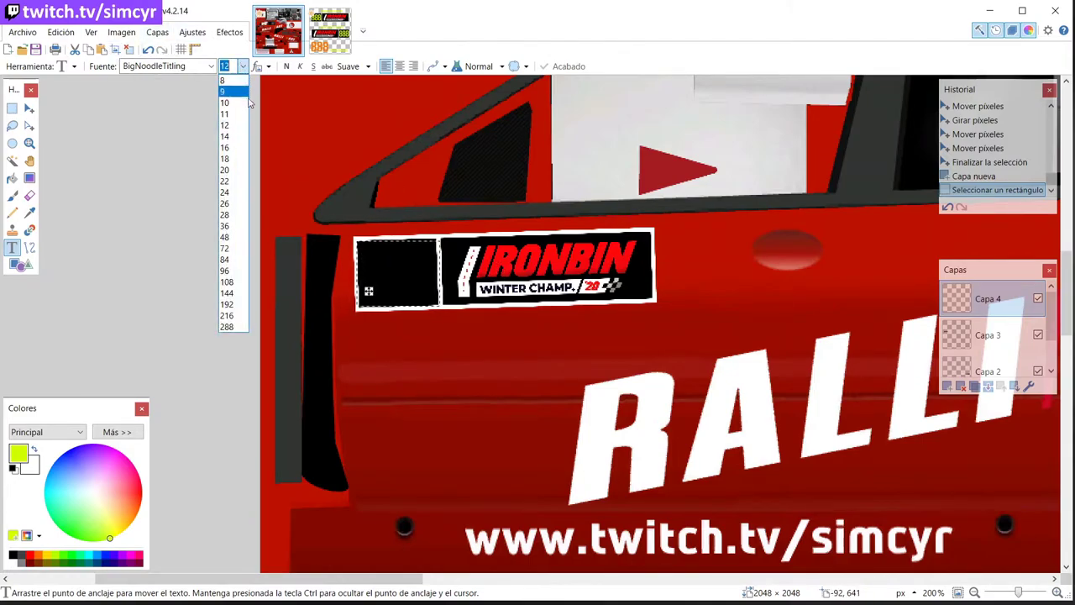
left_click(227, 168)
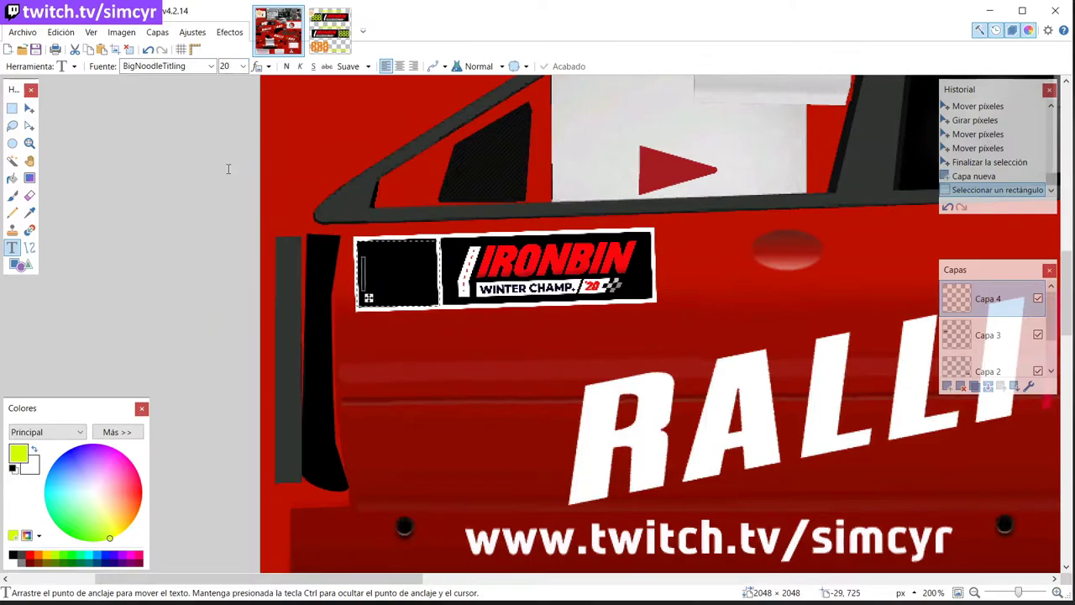
type("021")
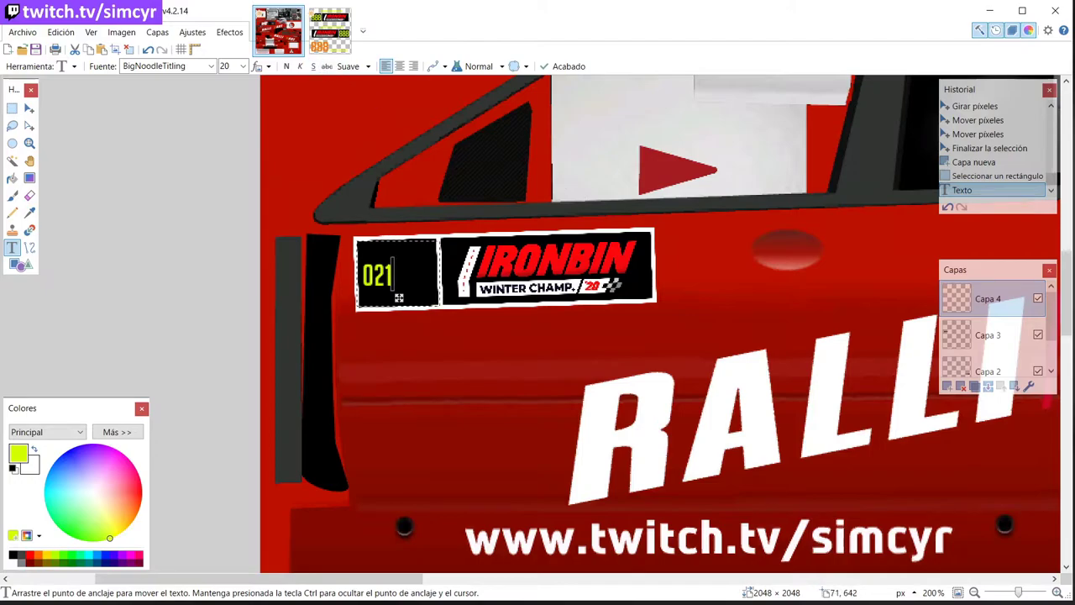
- Enlarge the 021 text to font size 26 and open the size choices again
left_click(242, 66)
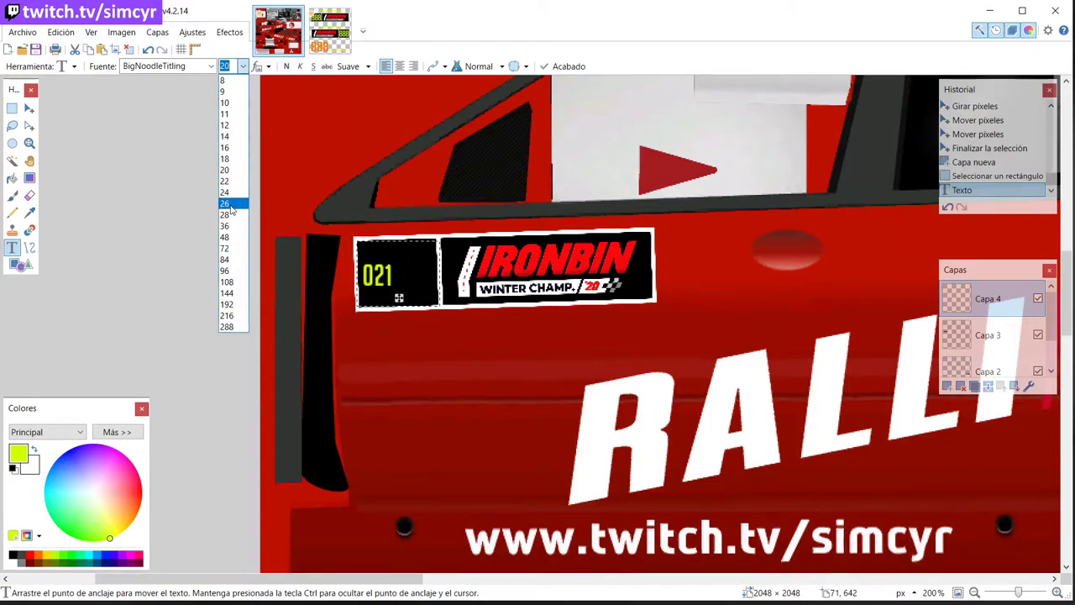
left_click(230, 204)
left_click(244, 68)
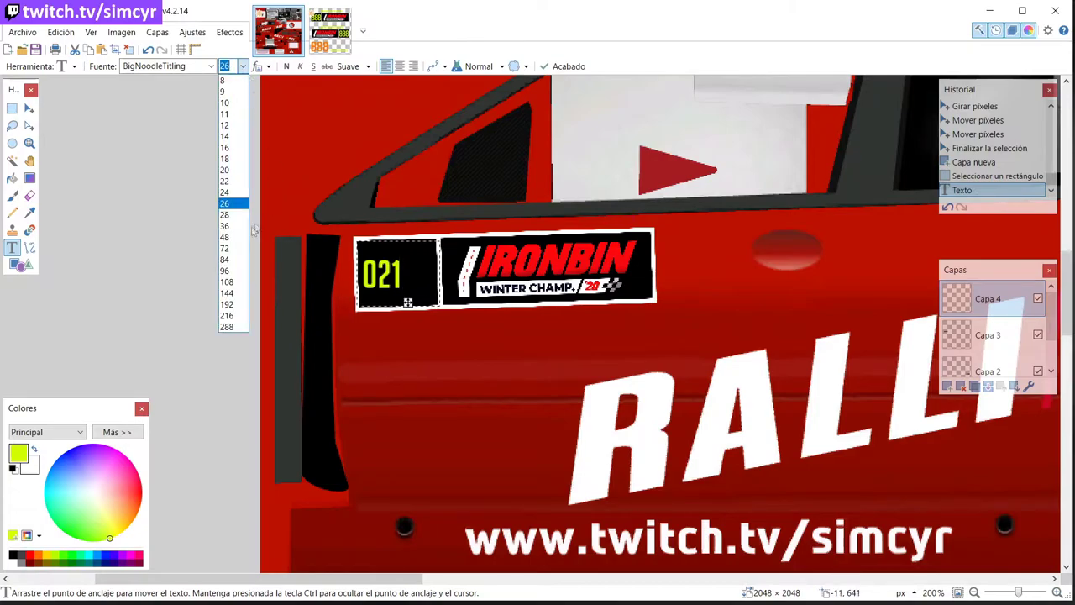